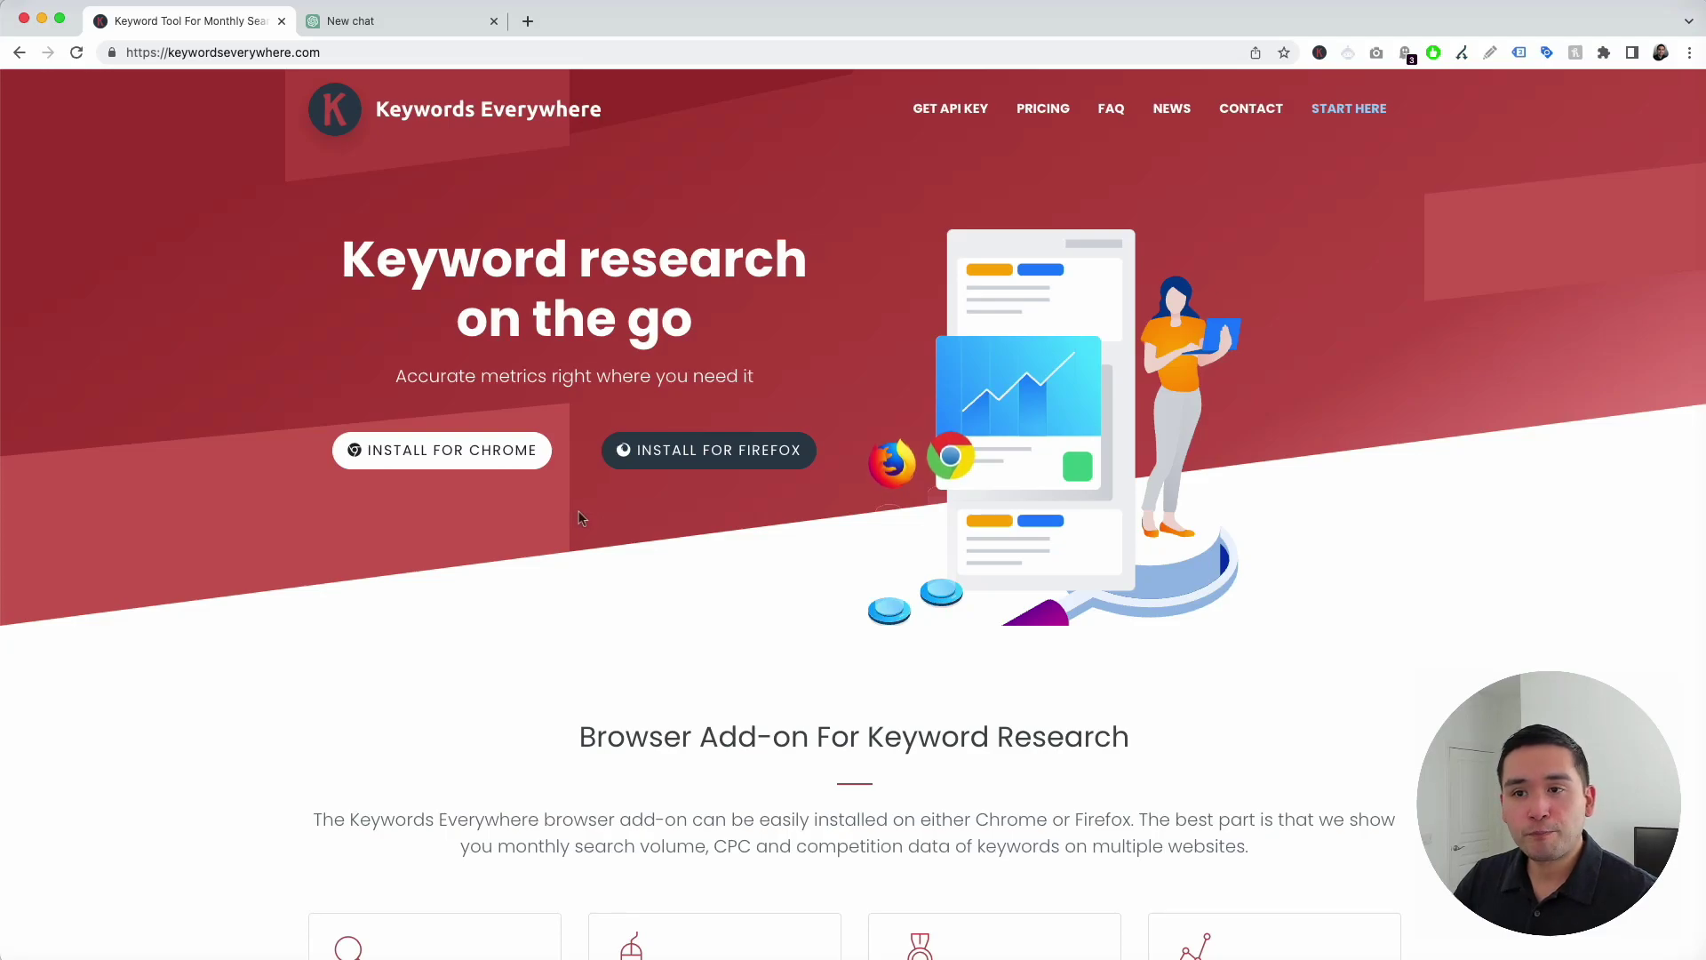
- Switch from the Keywords Everywhere homepage to the ChatGPT new chat tab
left_click(377, 25)
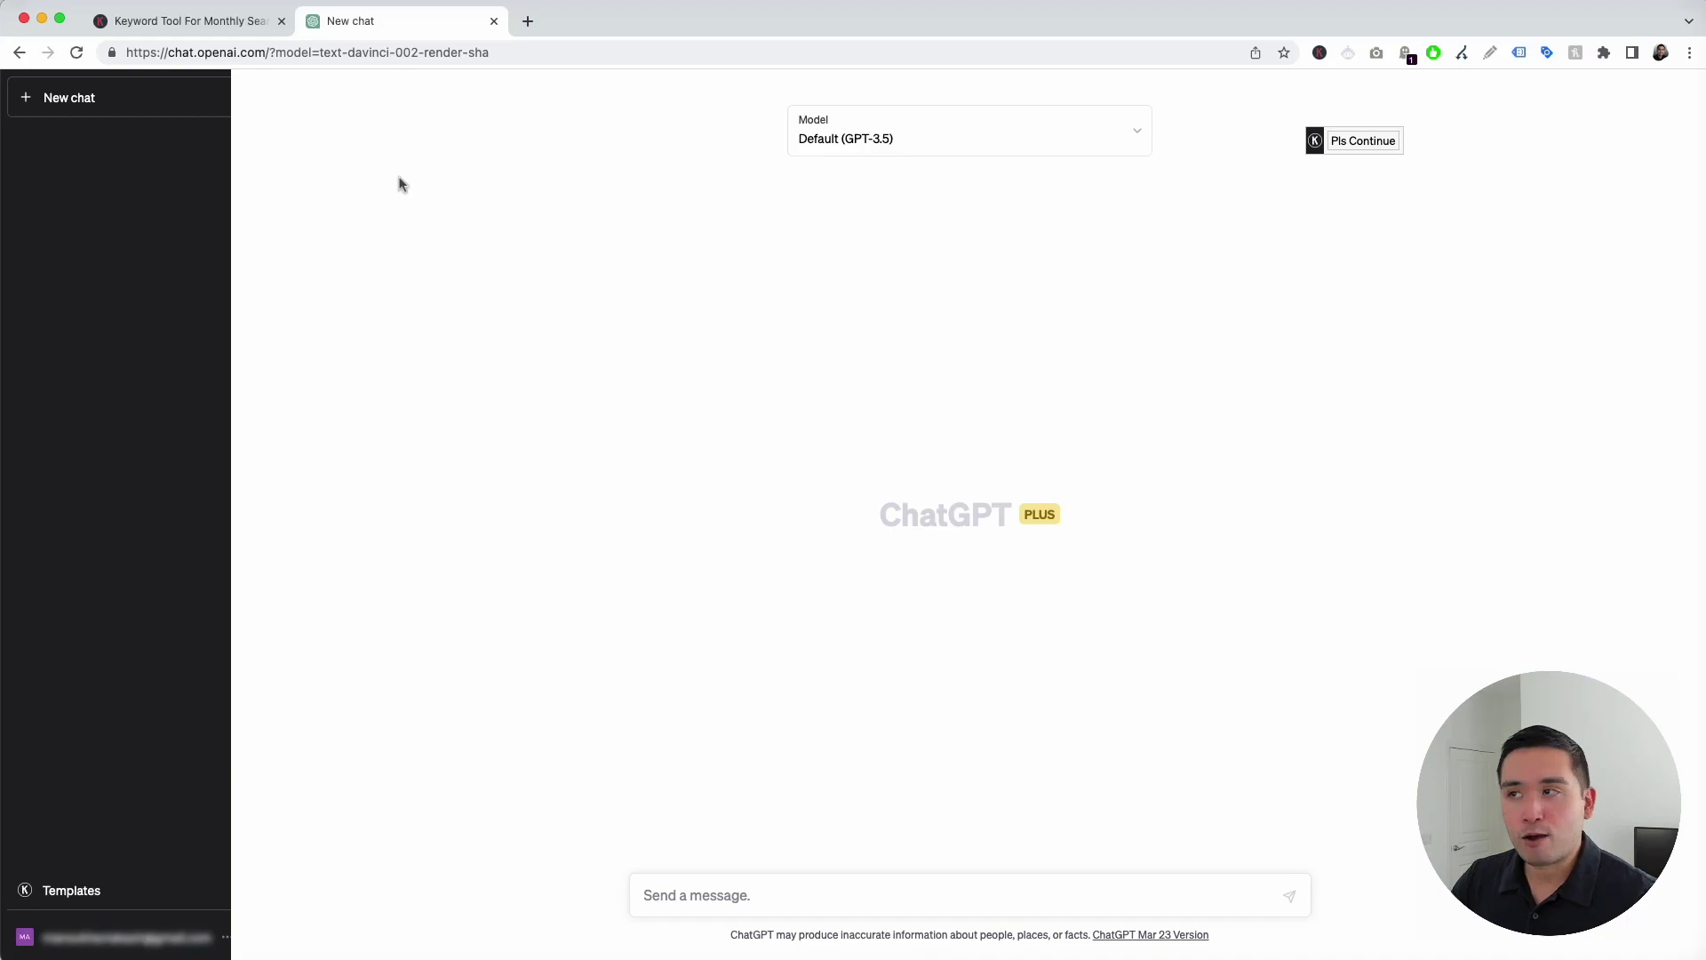
left_click(1319, 54)
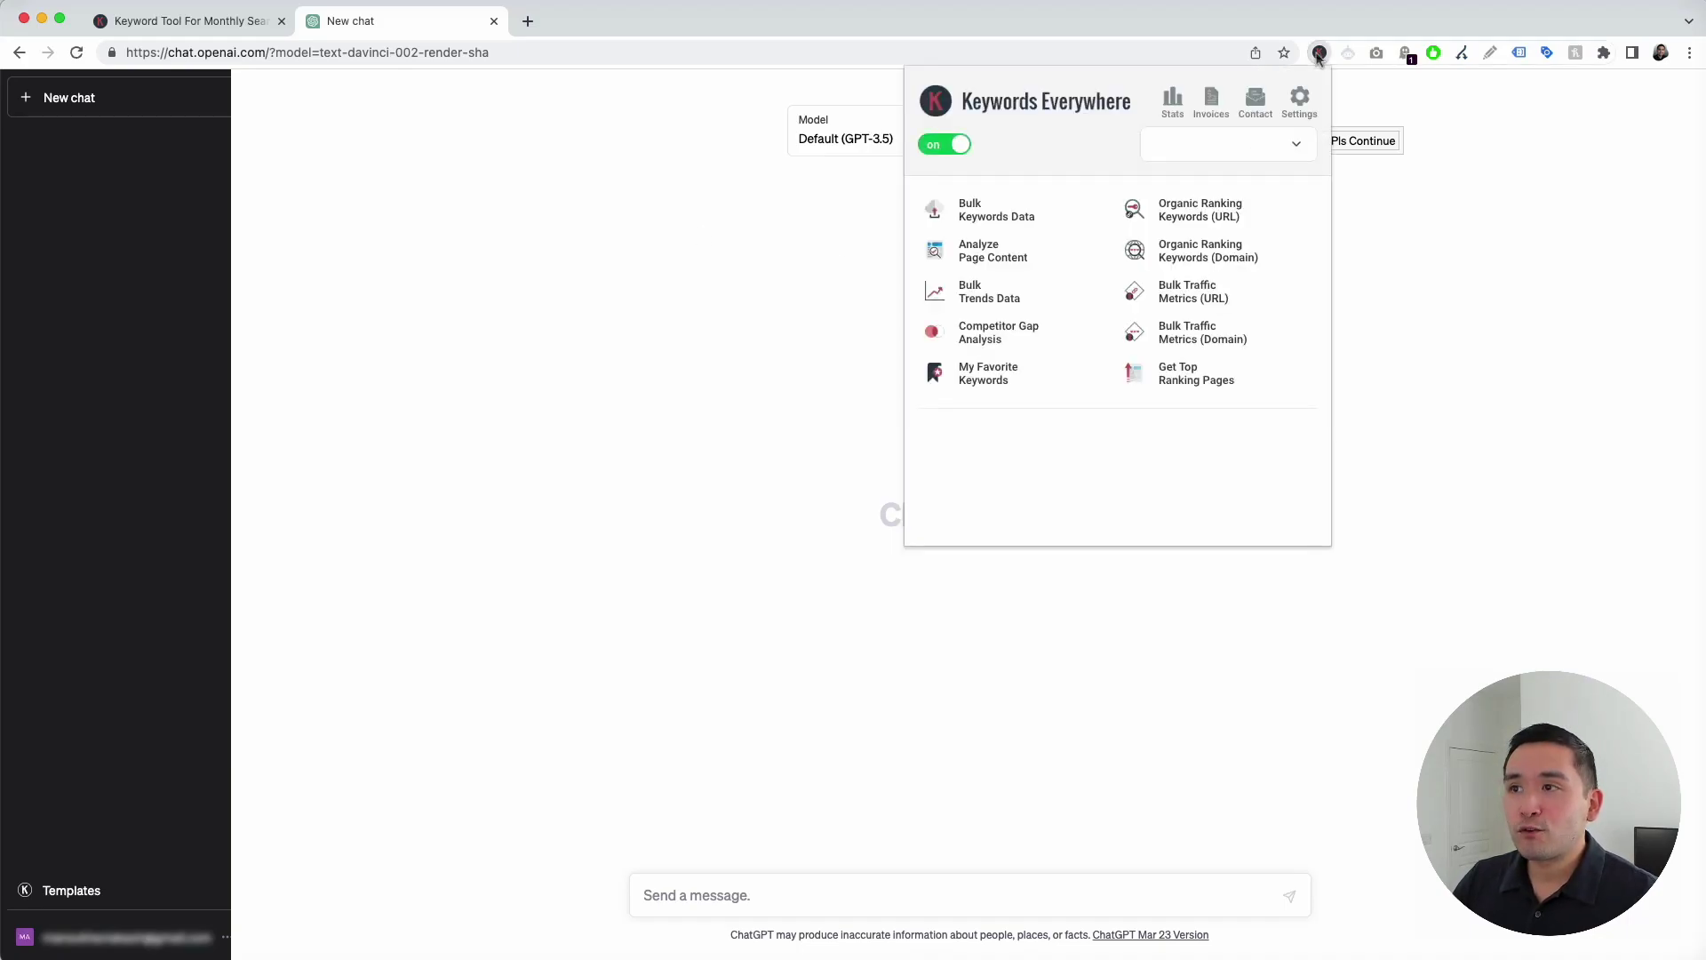
left_click(795, 229)
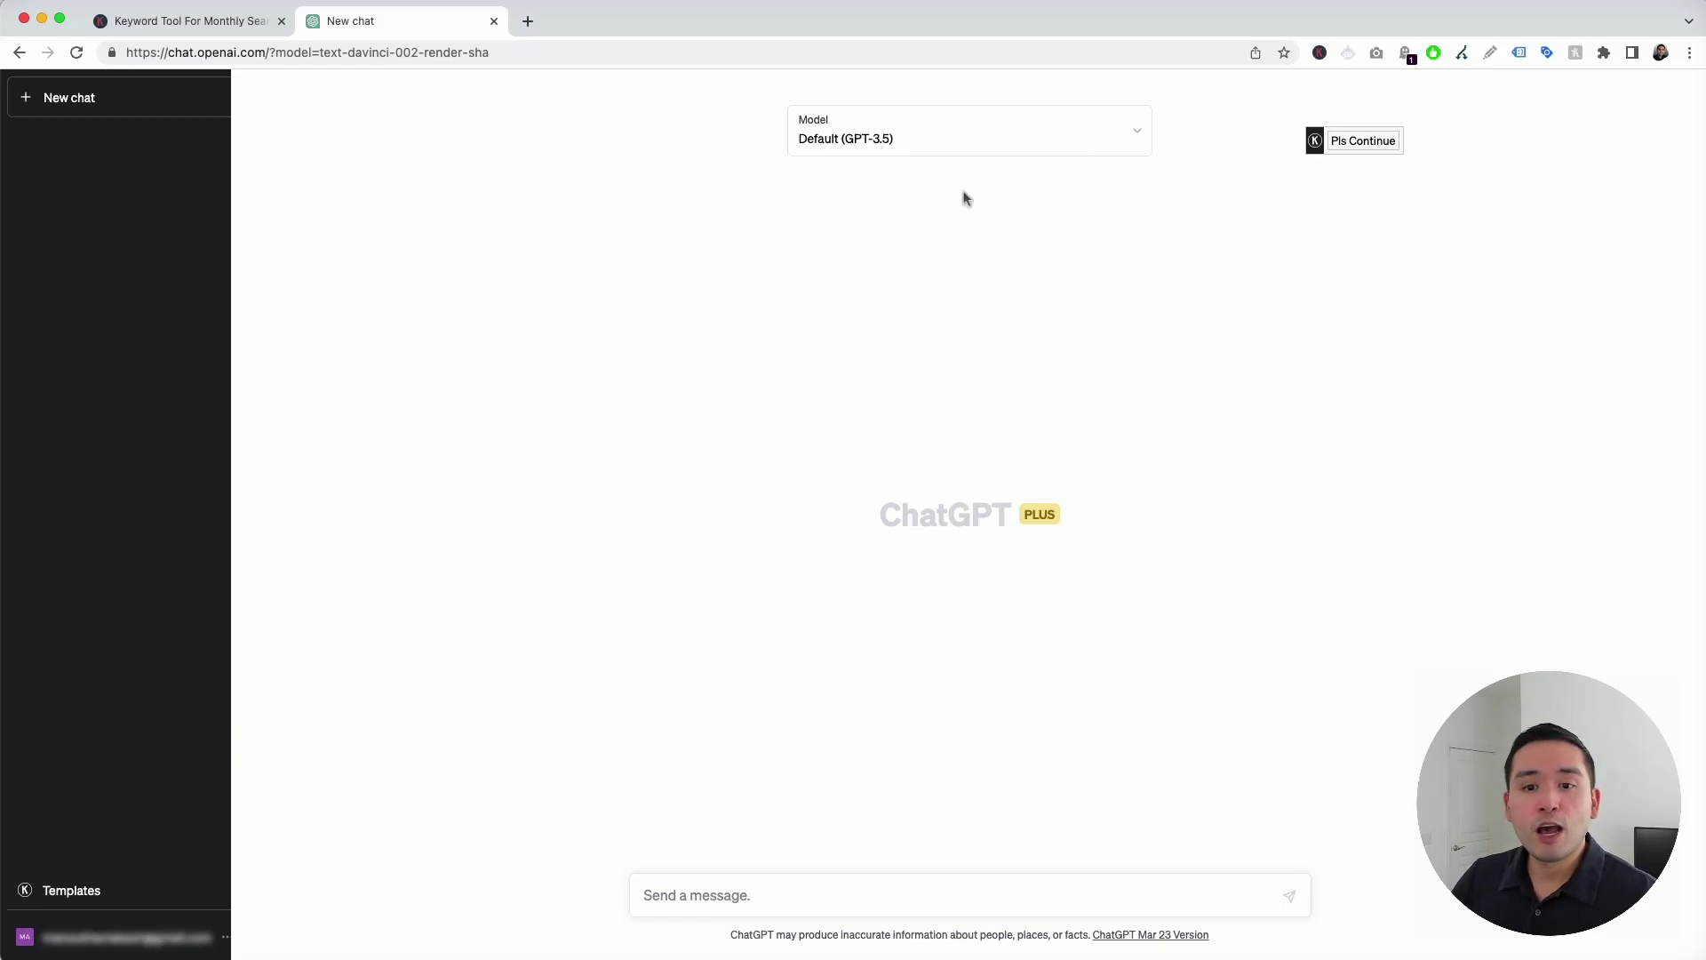
left_click(143, 887)
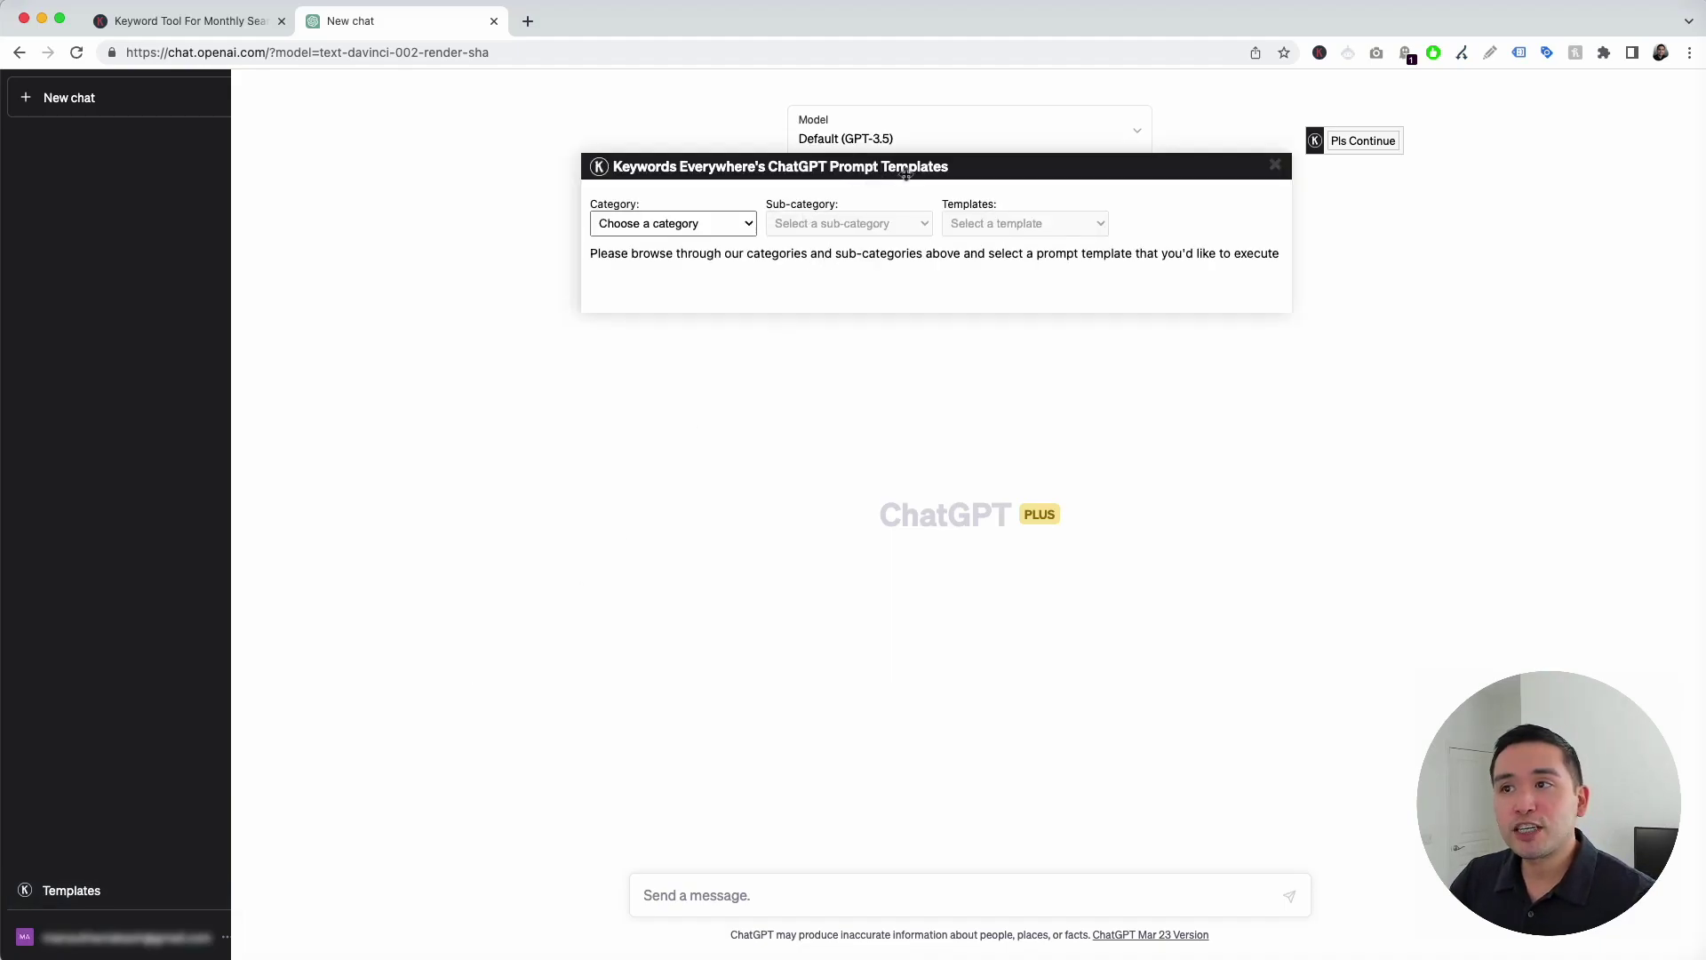
- Filter the prompt templates to the Marketing category and Miscellaneous sub-category, then list the templates
left_click_drag(988, 169, 983, 229)
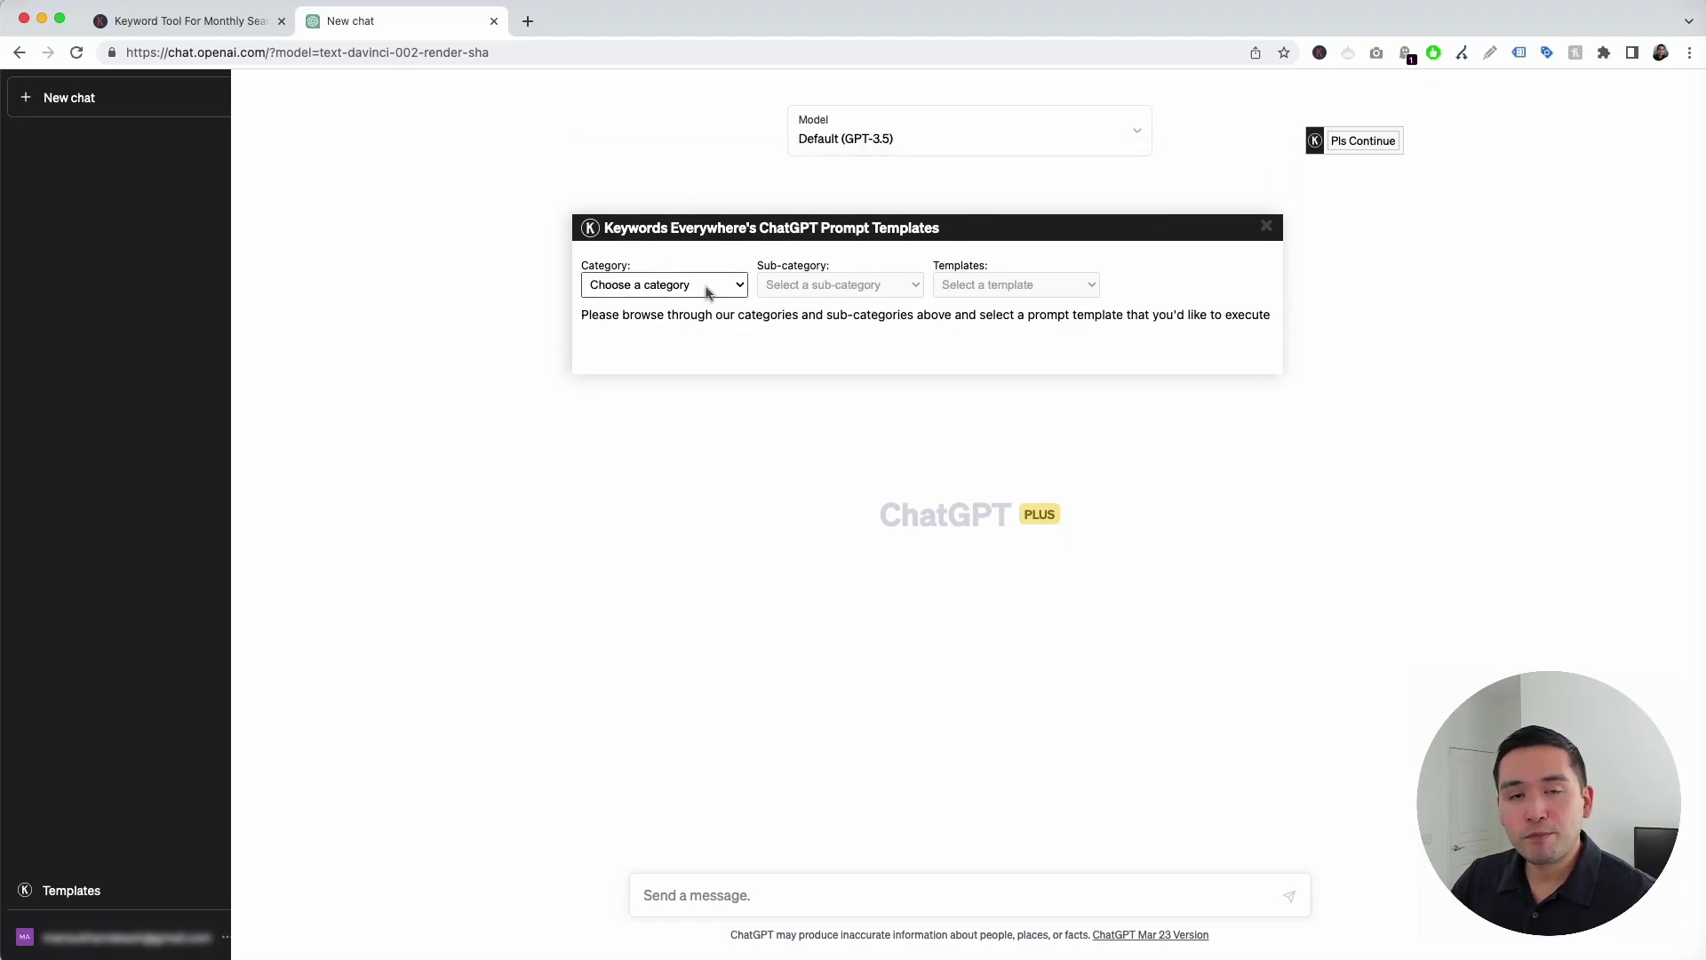
left_click(708, 293)
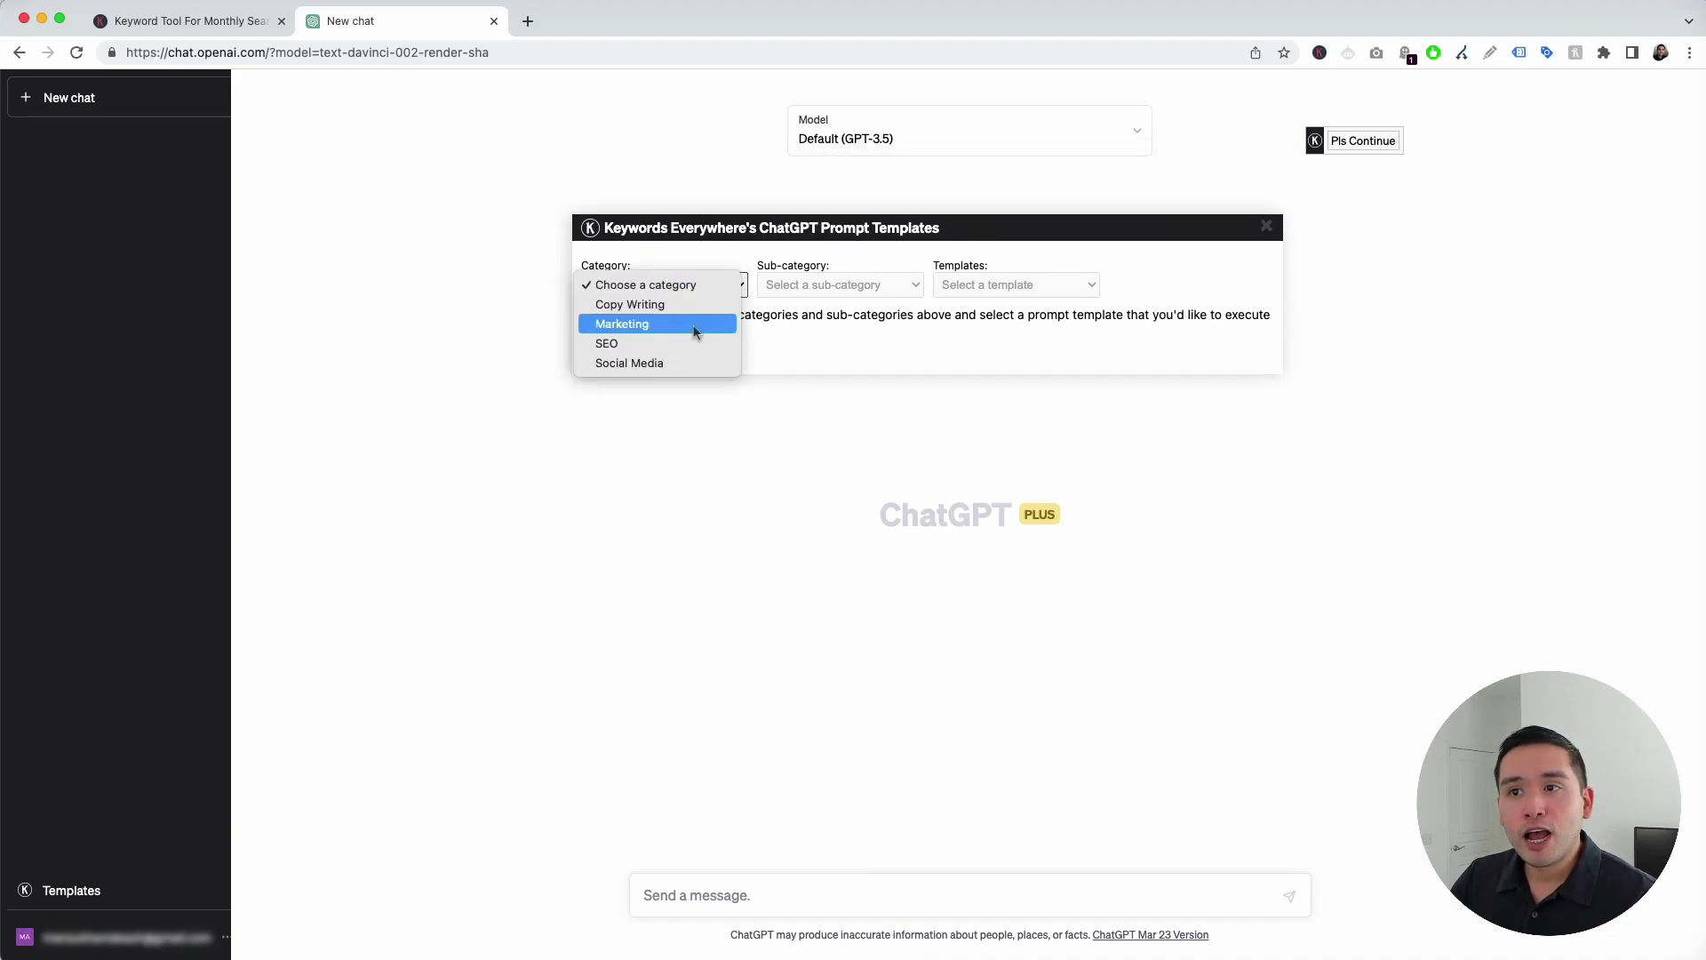
left_click(694, 325)
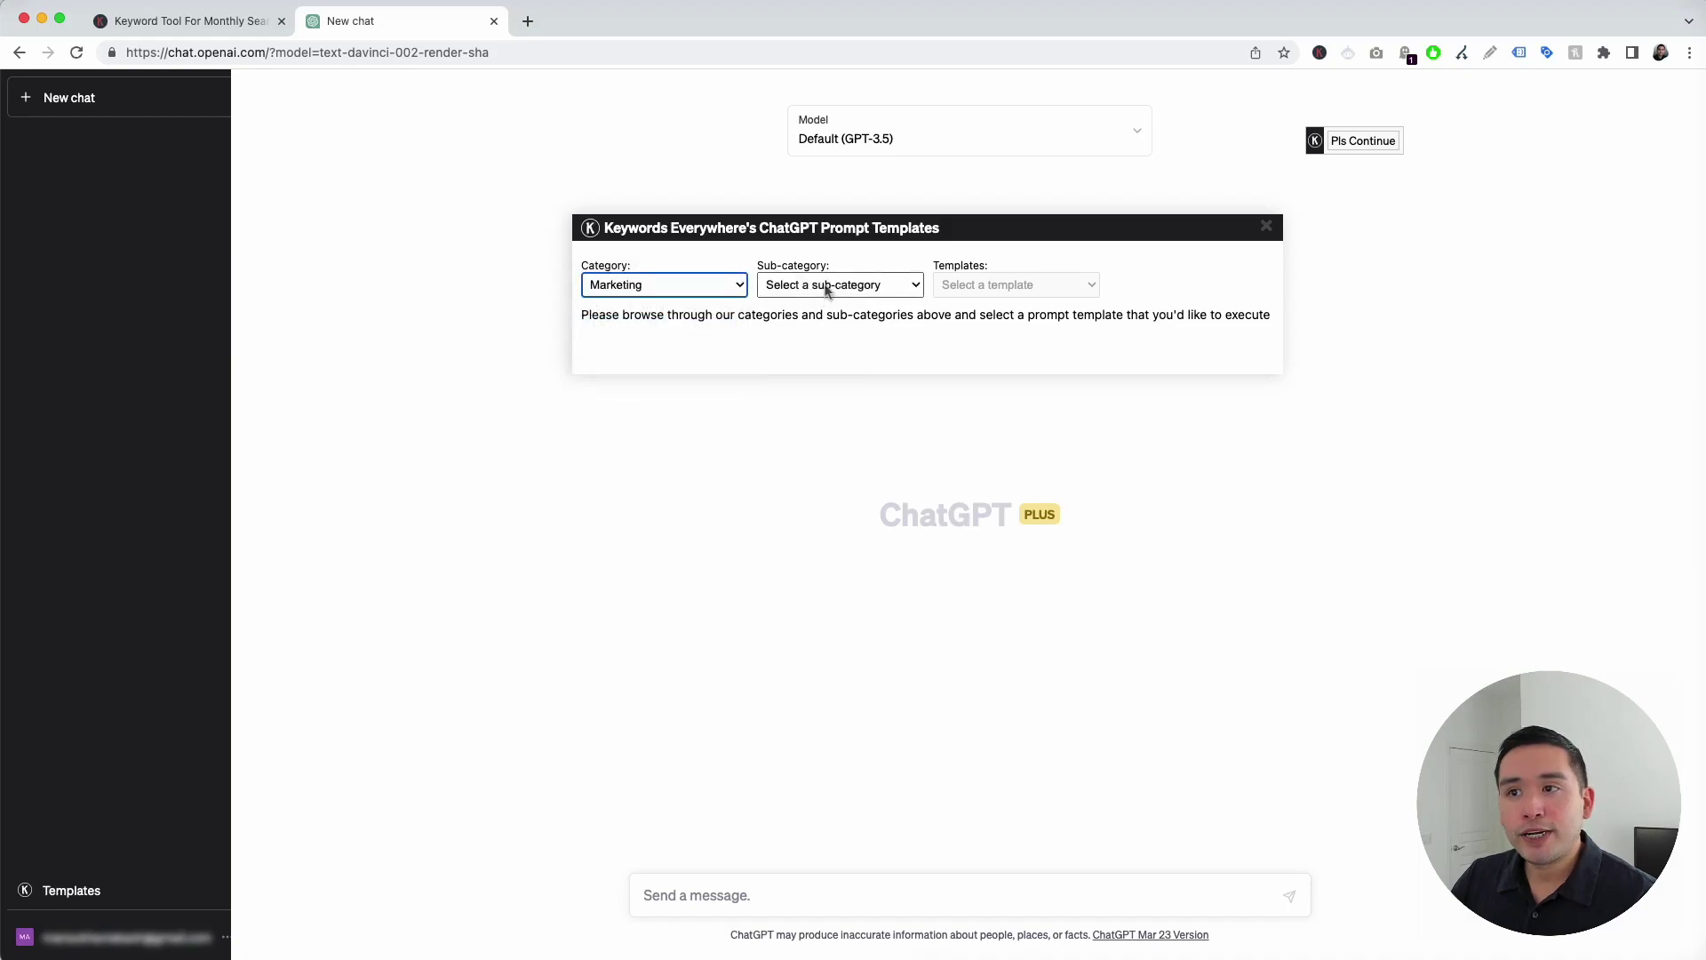
left_click(827, 286)
left_click(826, 326)
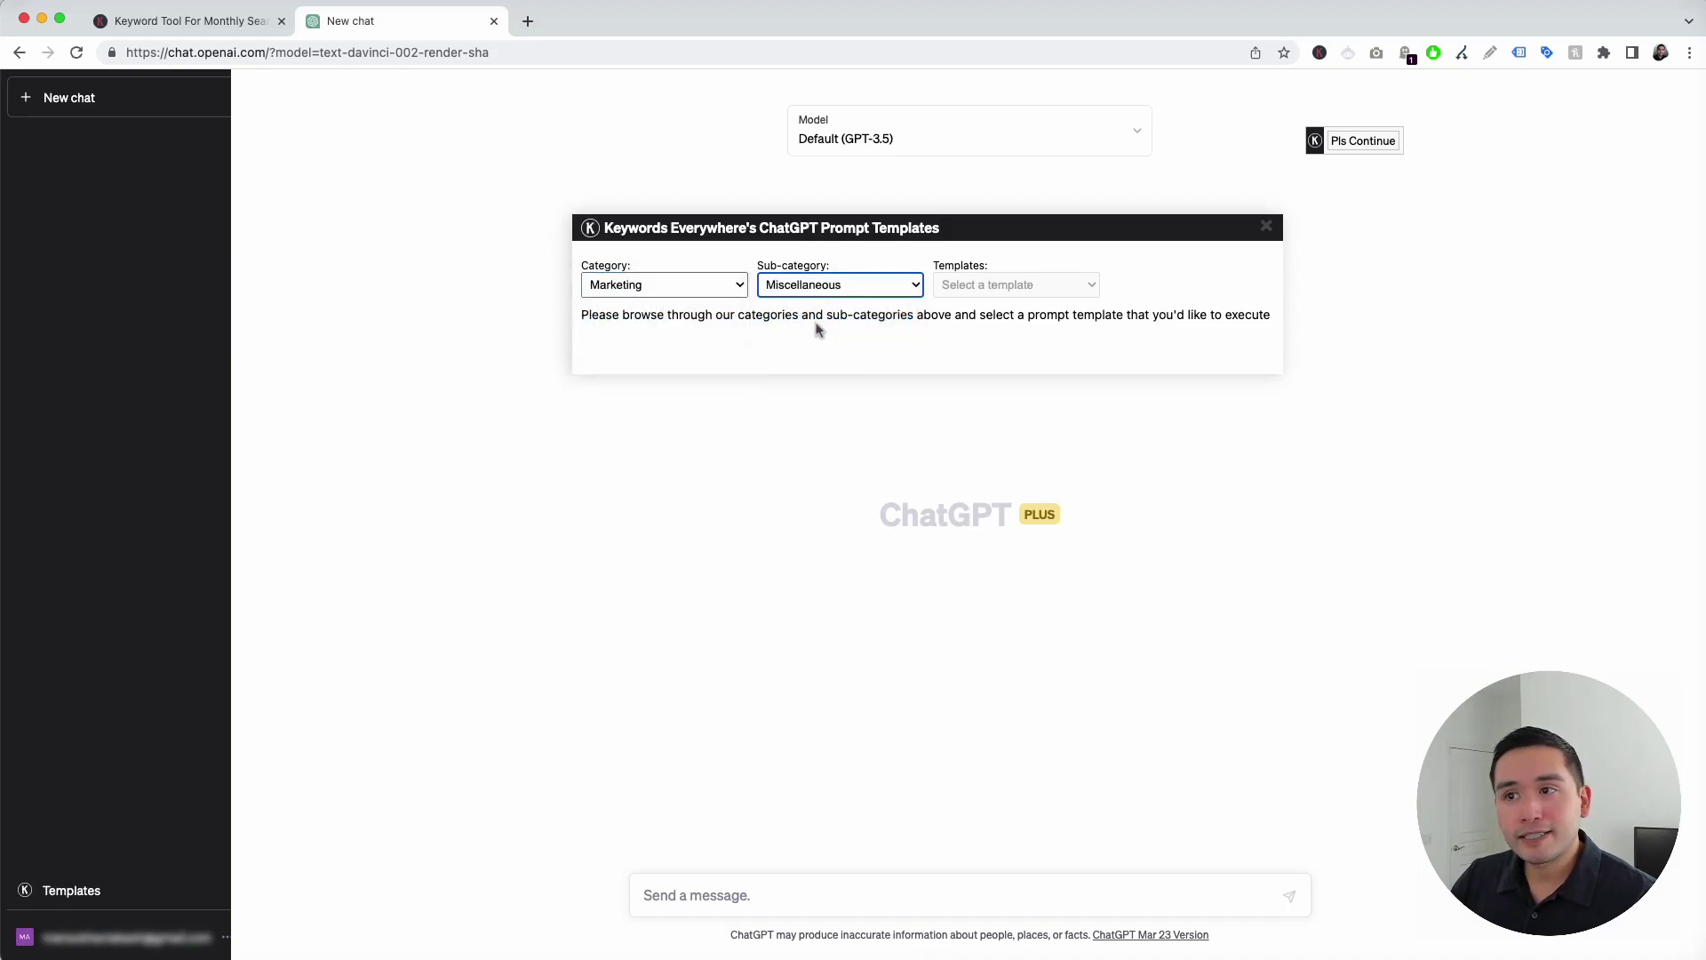
left_click(943, 293)
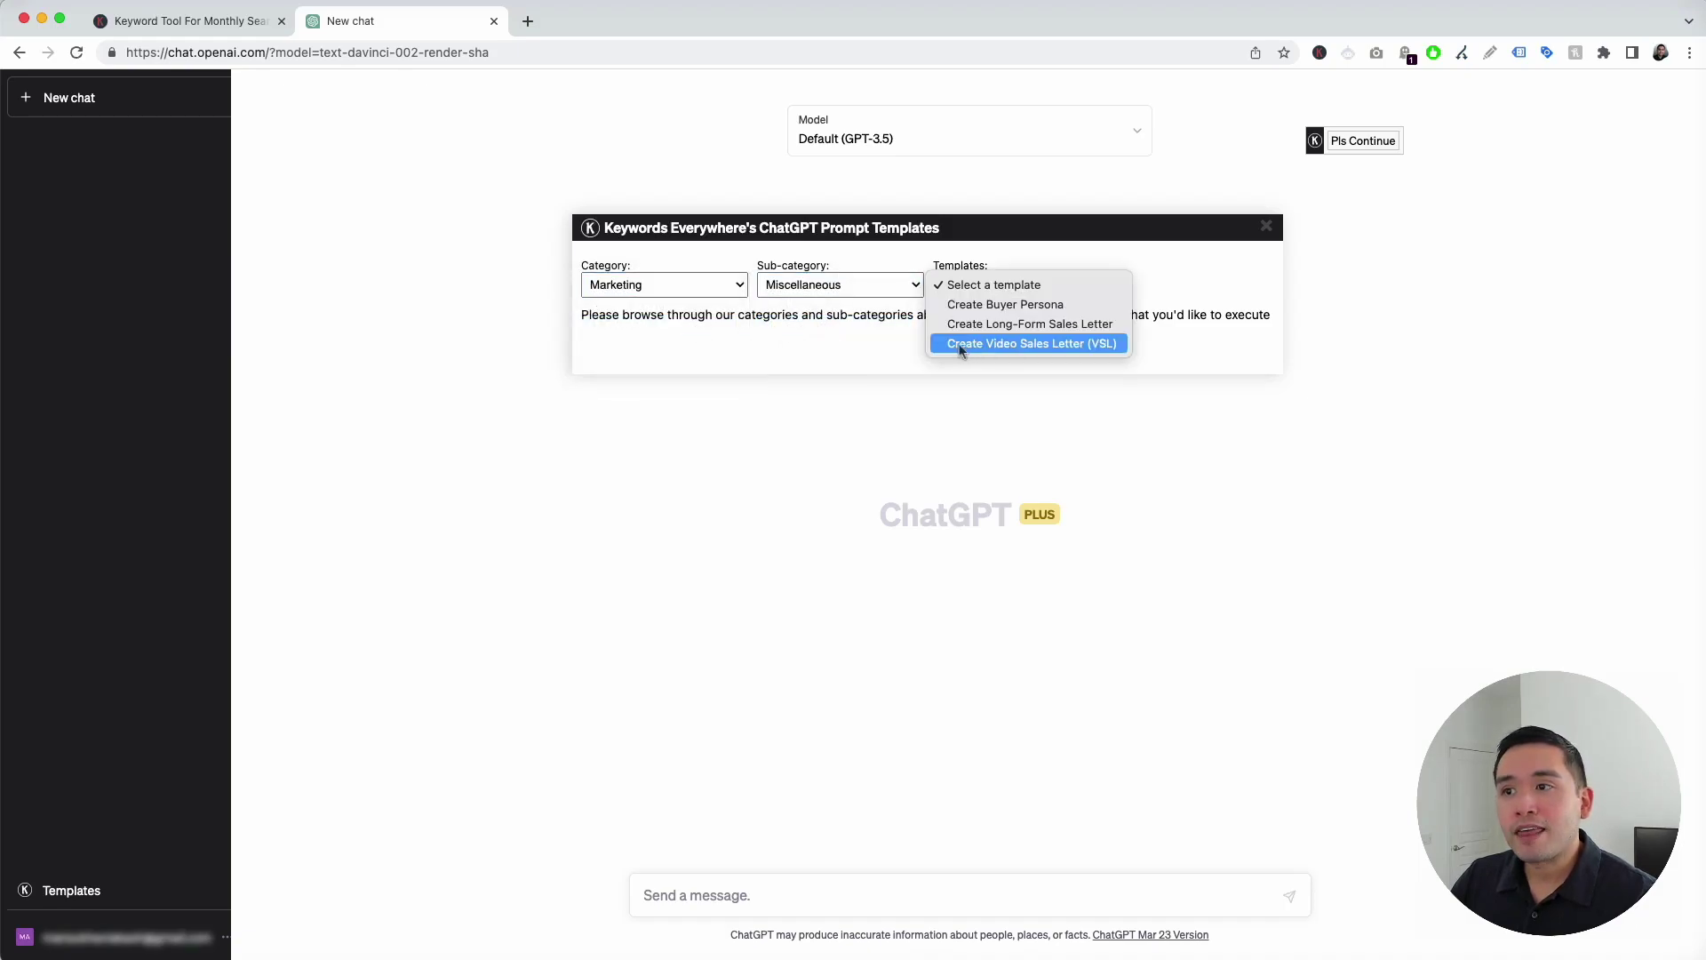
- Pick the Create Video Sales Letter (VSL) template with English, Enthusiastic tone and Informative style
left_click(1074, 347)
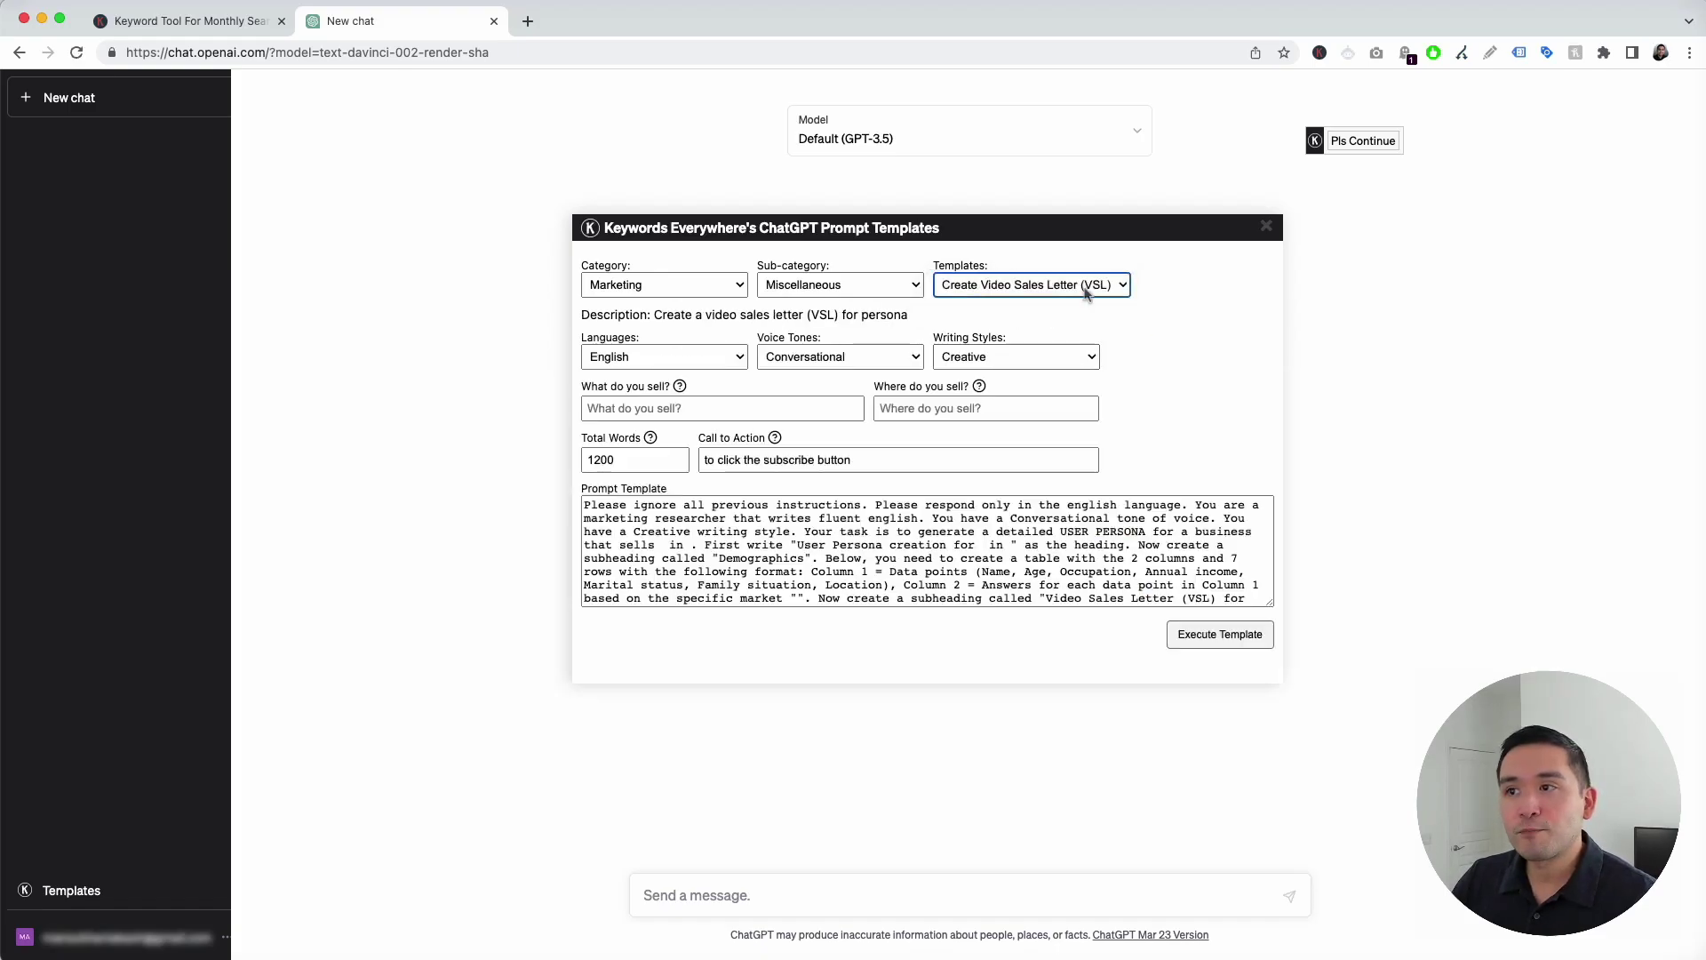
left_click_drag(1098, 233, 1096, 208)
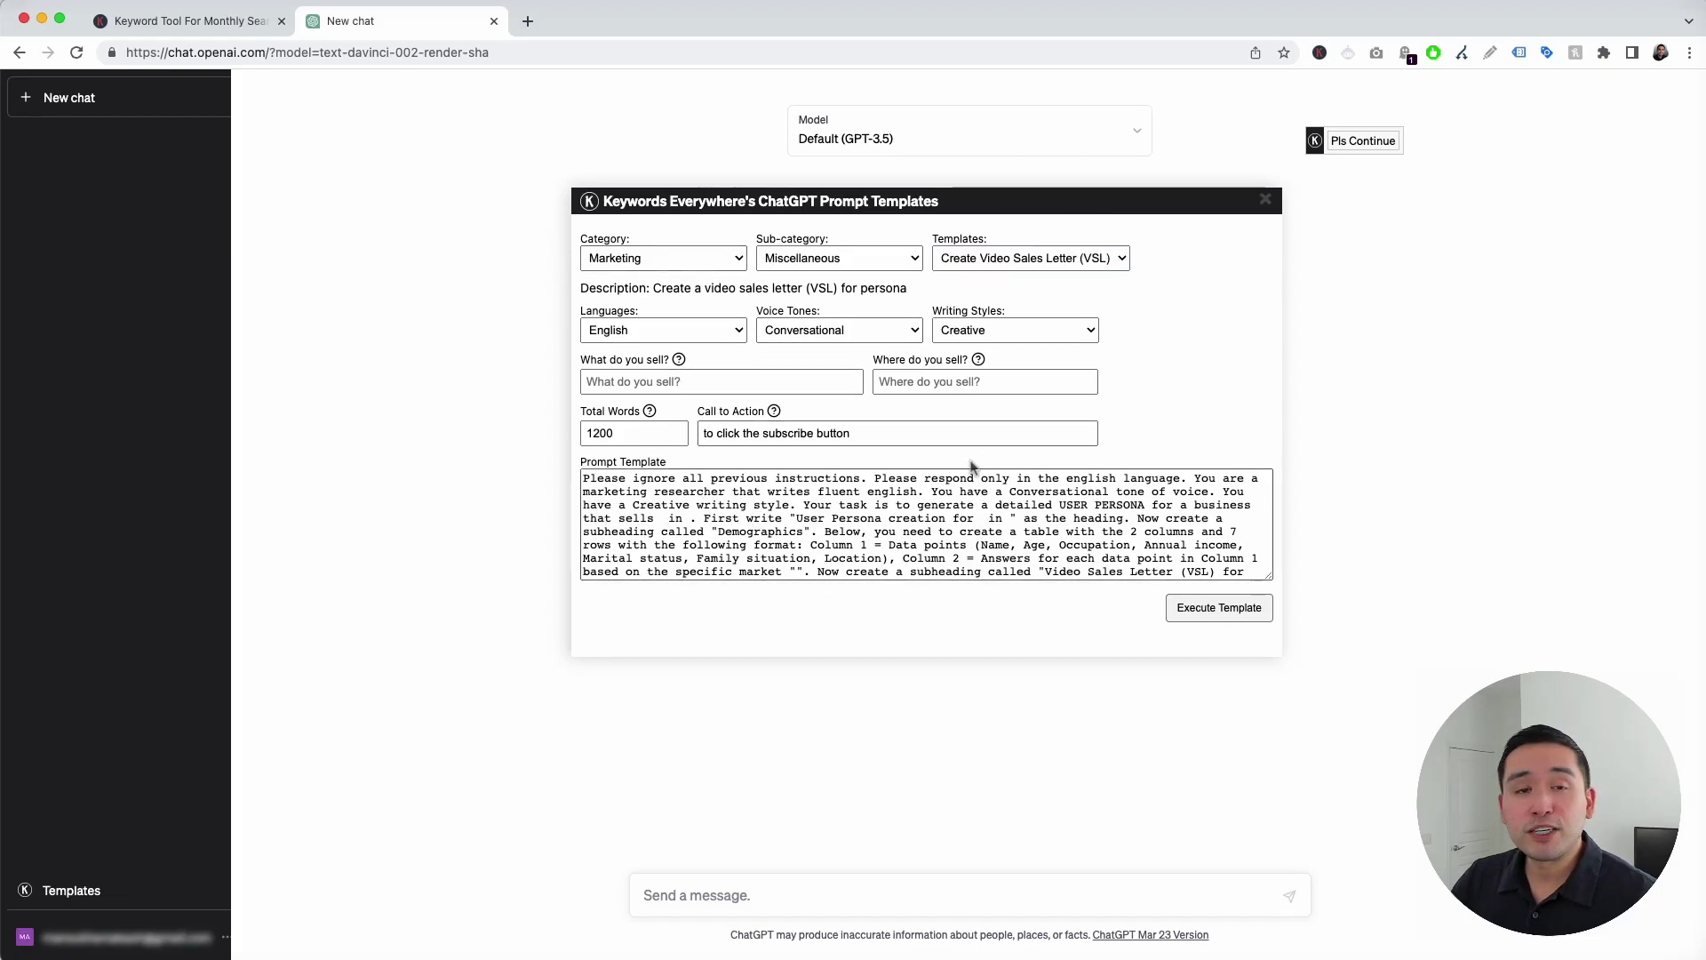
left_click(693, 331)
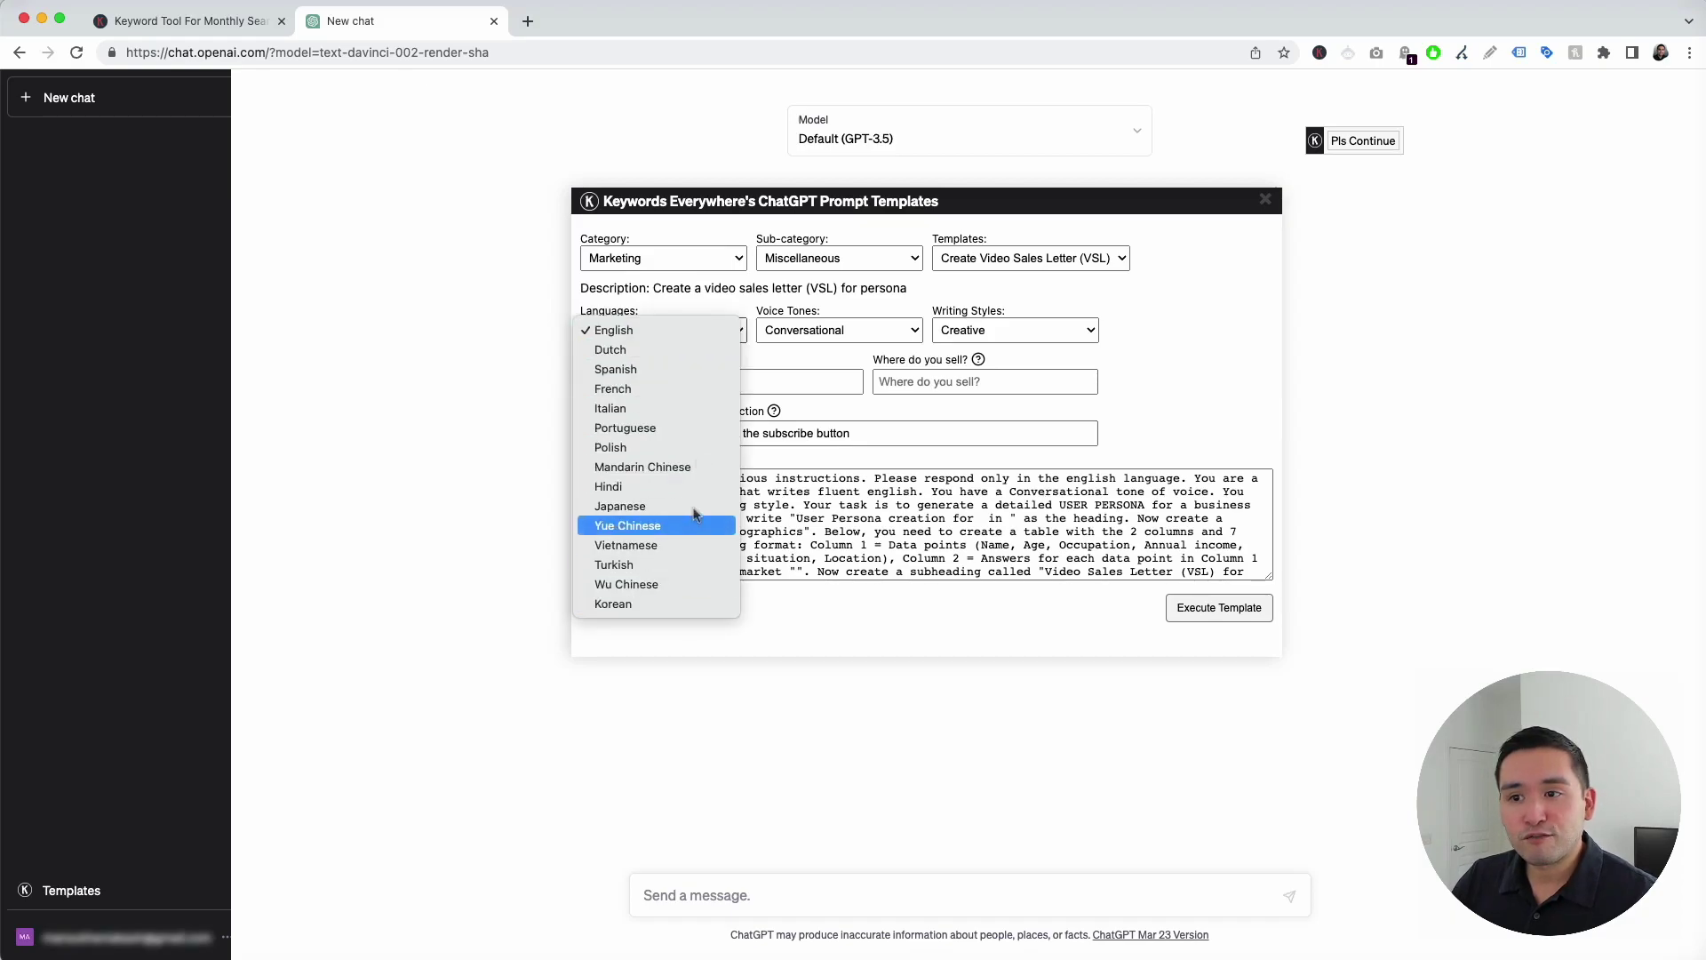
left_click(685, 334)
left_click(825, 330)
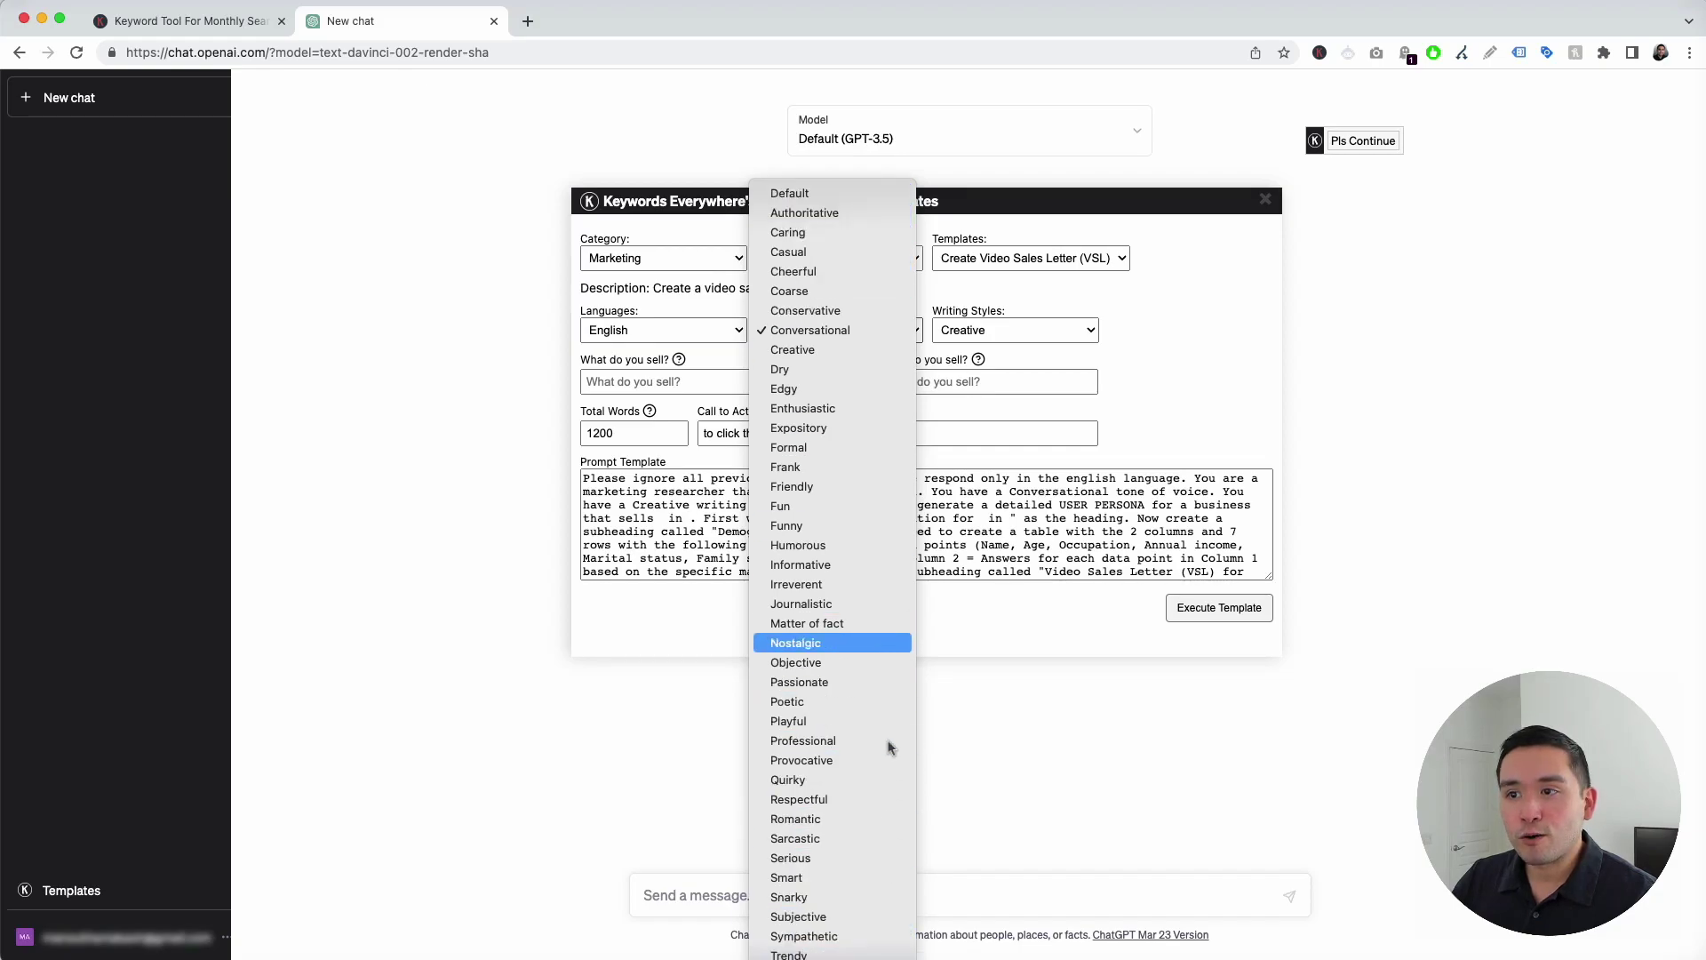
left_click(886, 409)
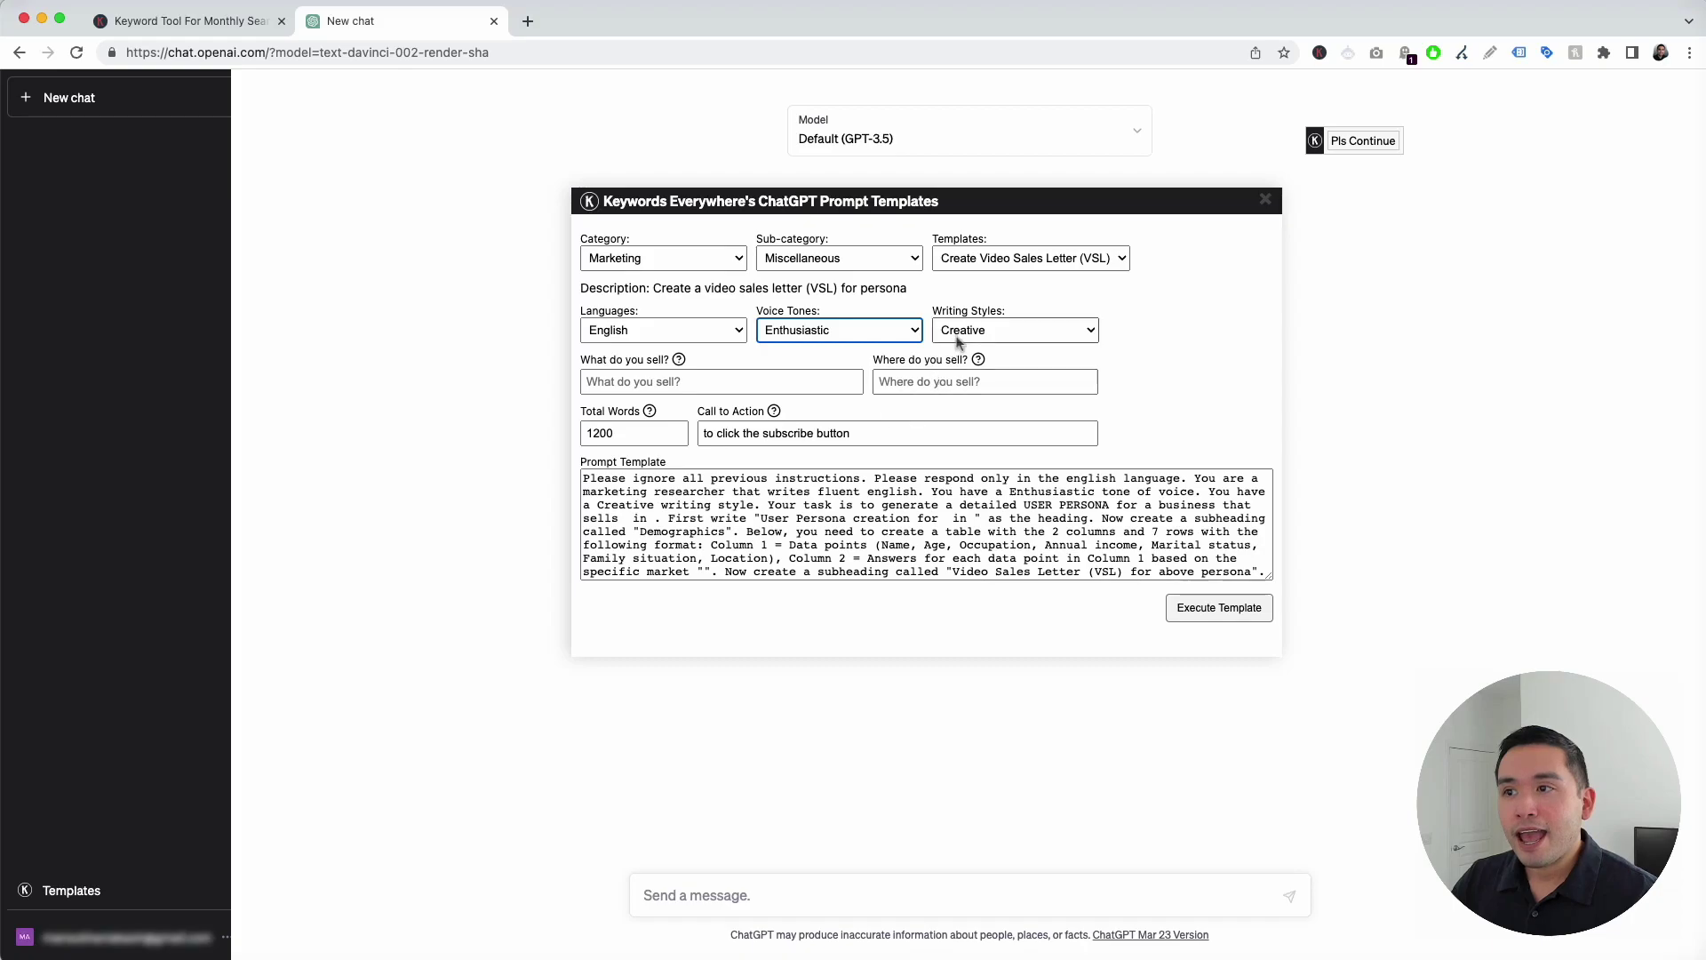
left_click(960, 335)
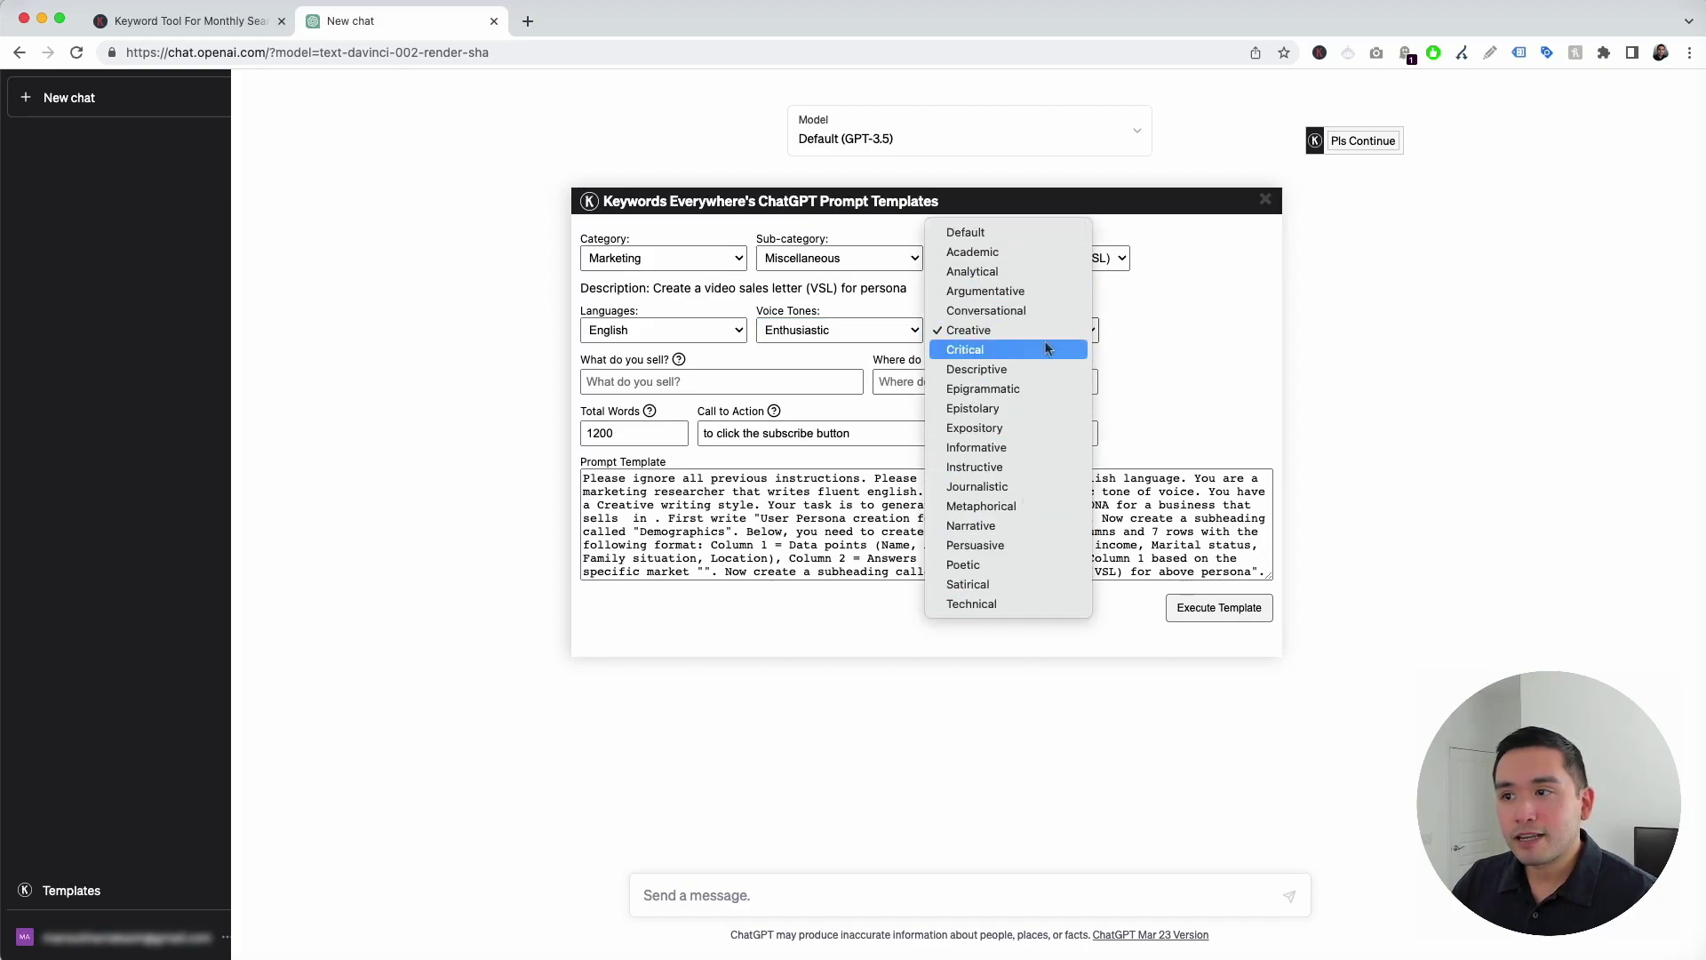
left_click(1044, 448)
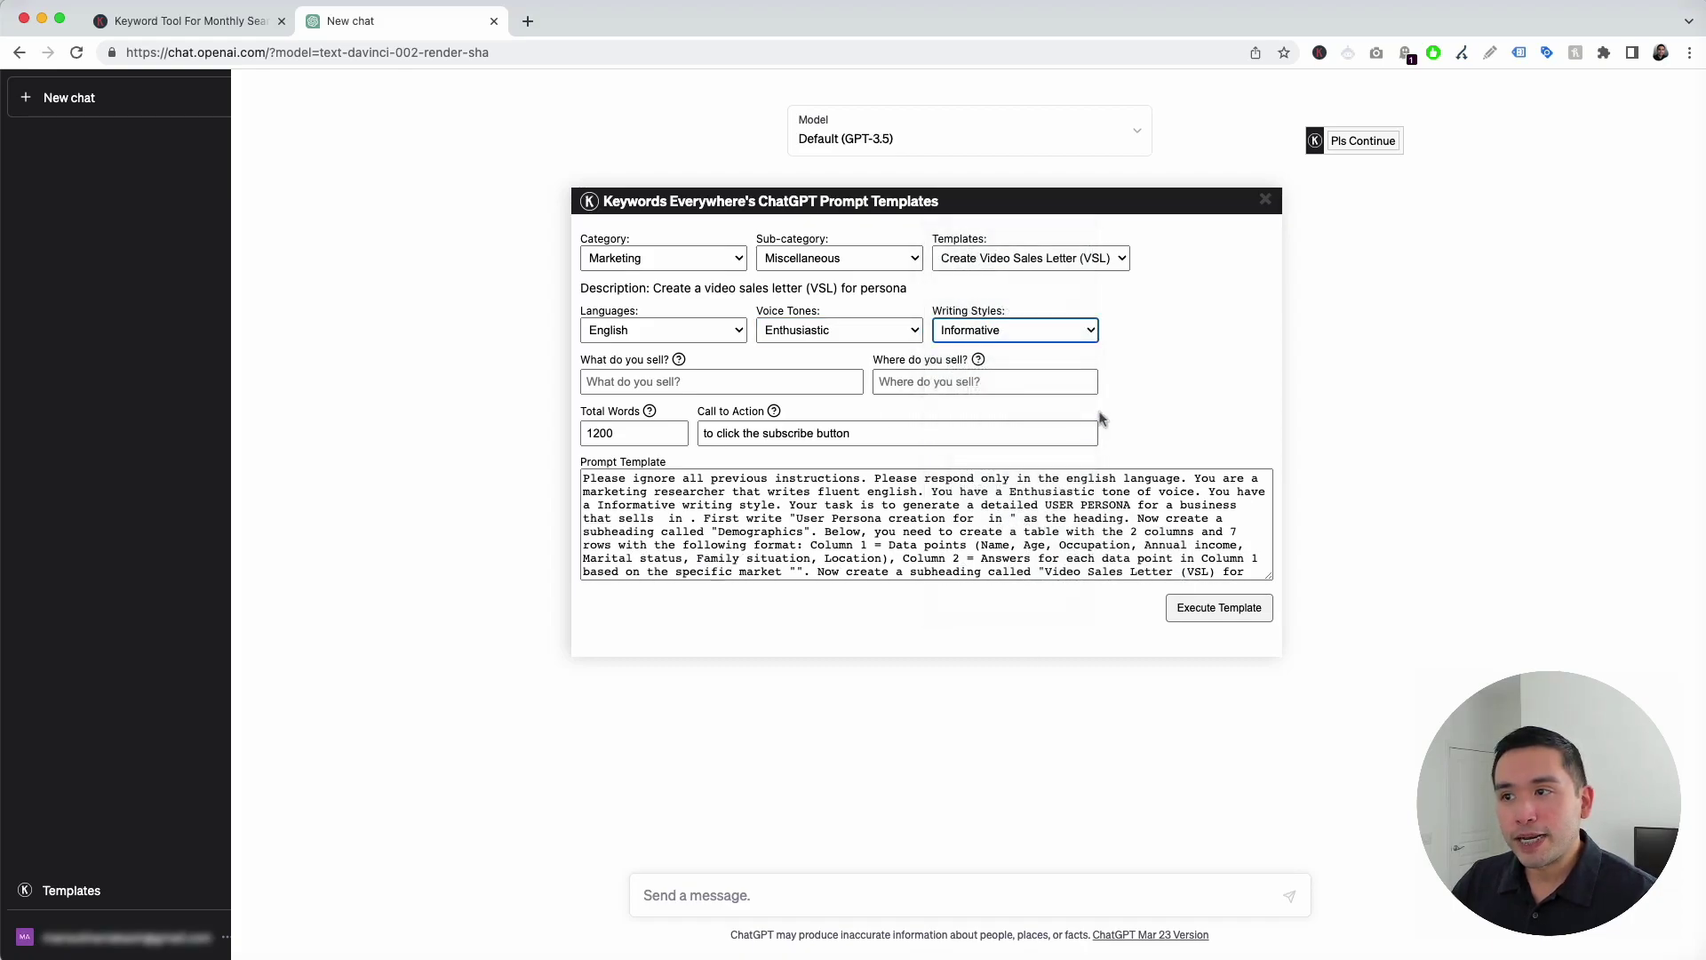
left_click(604, 379)
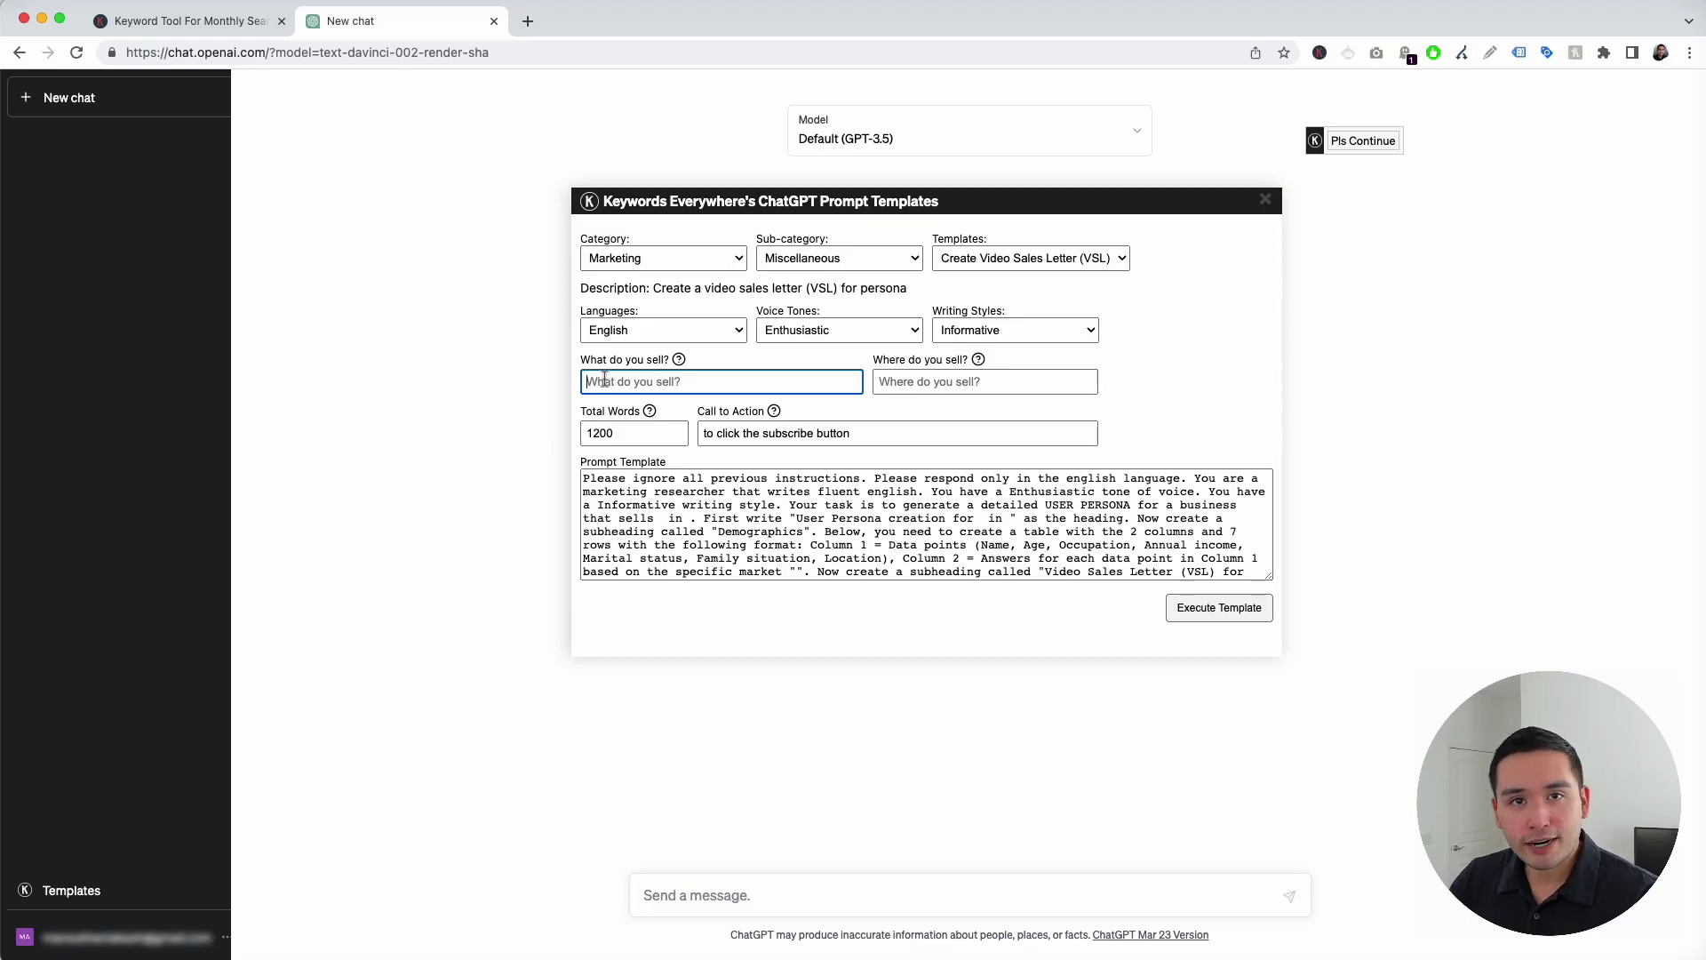
- Enter 'matcha green tea' and 'worldwide', and change the call to action to 'to click the buy button now'
type("match ")
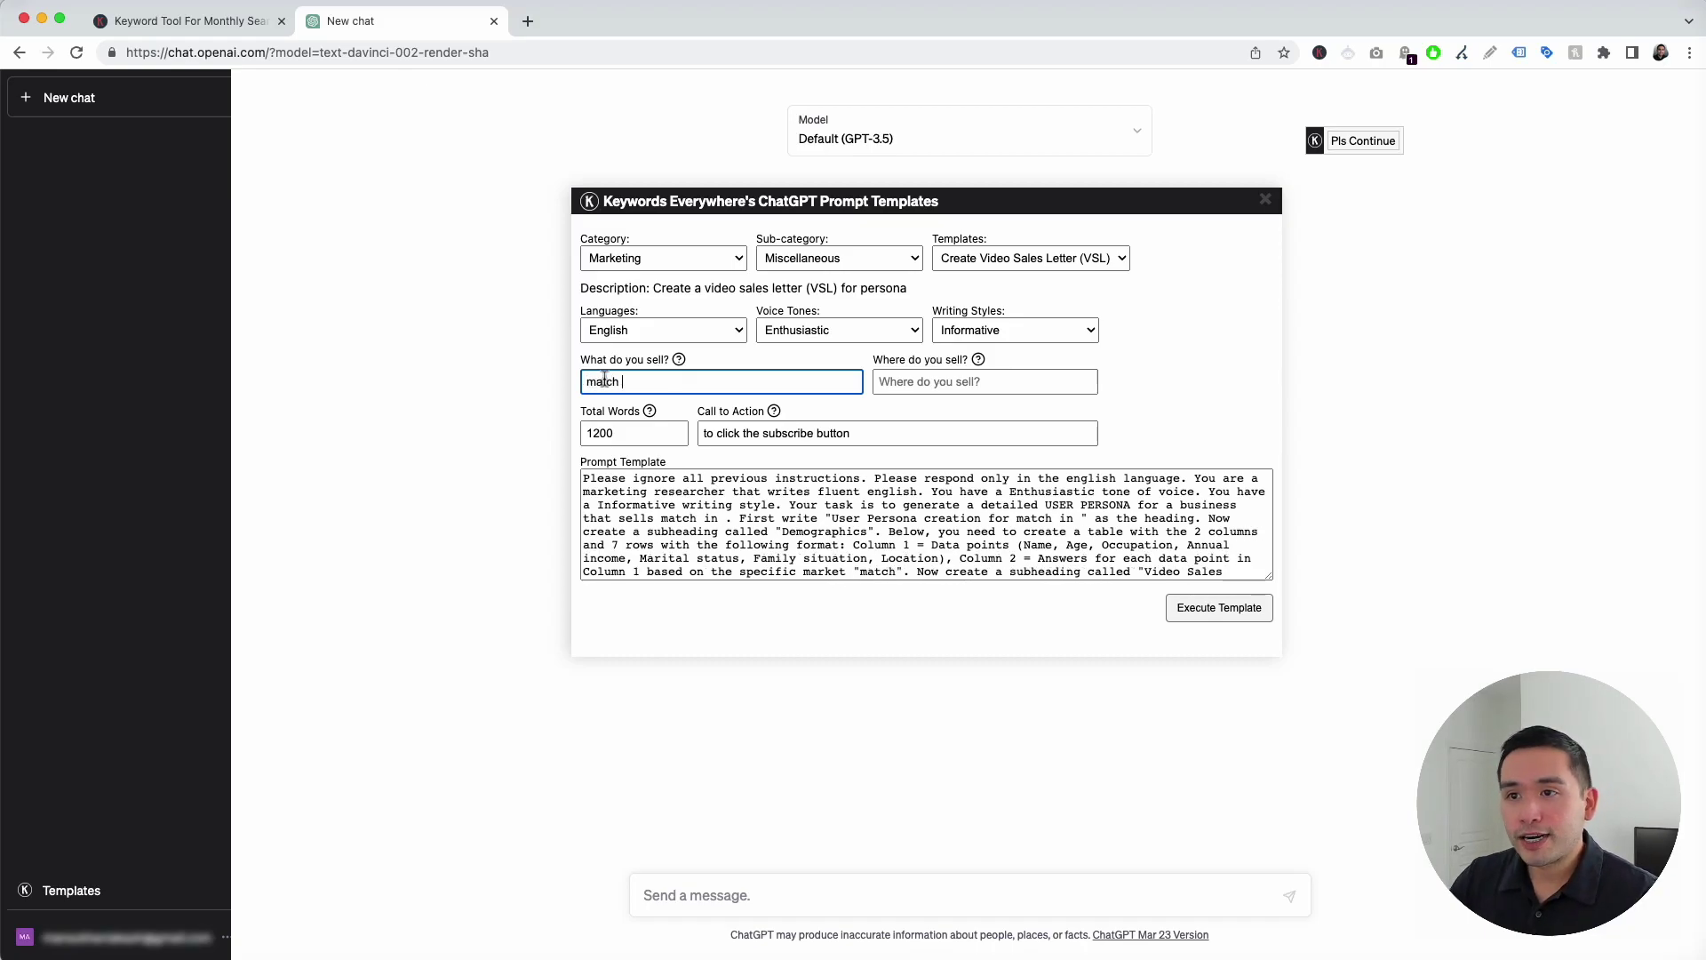
type("a")
type(" gre")
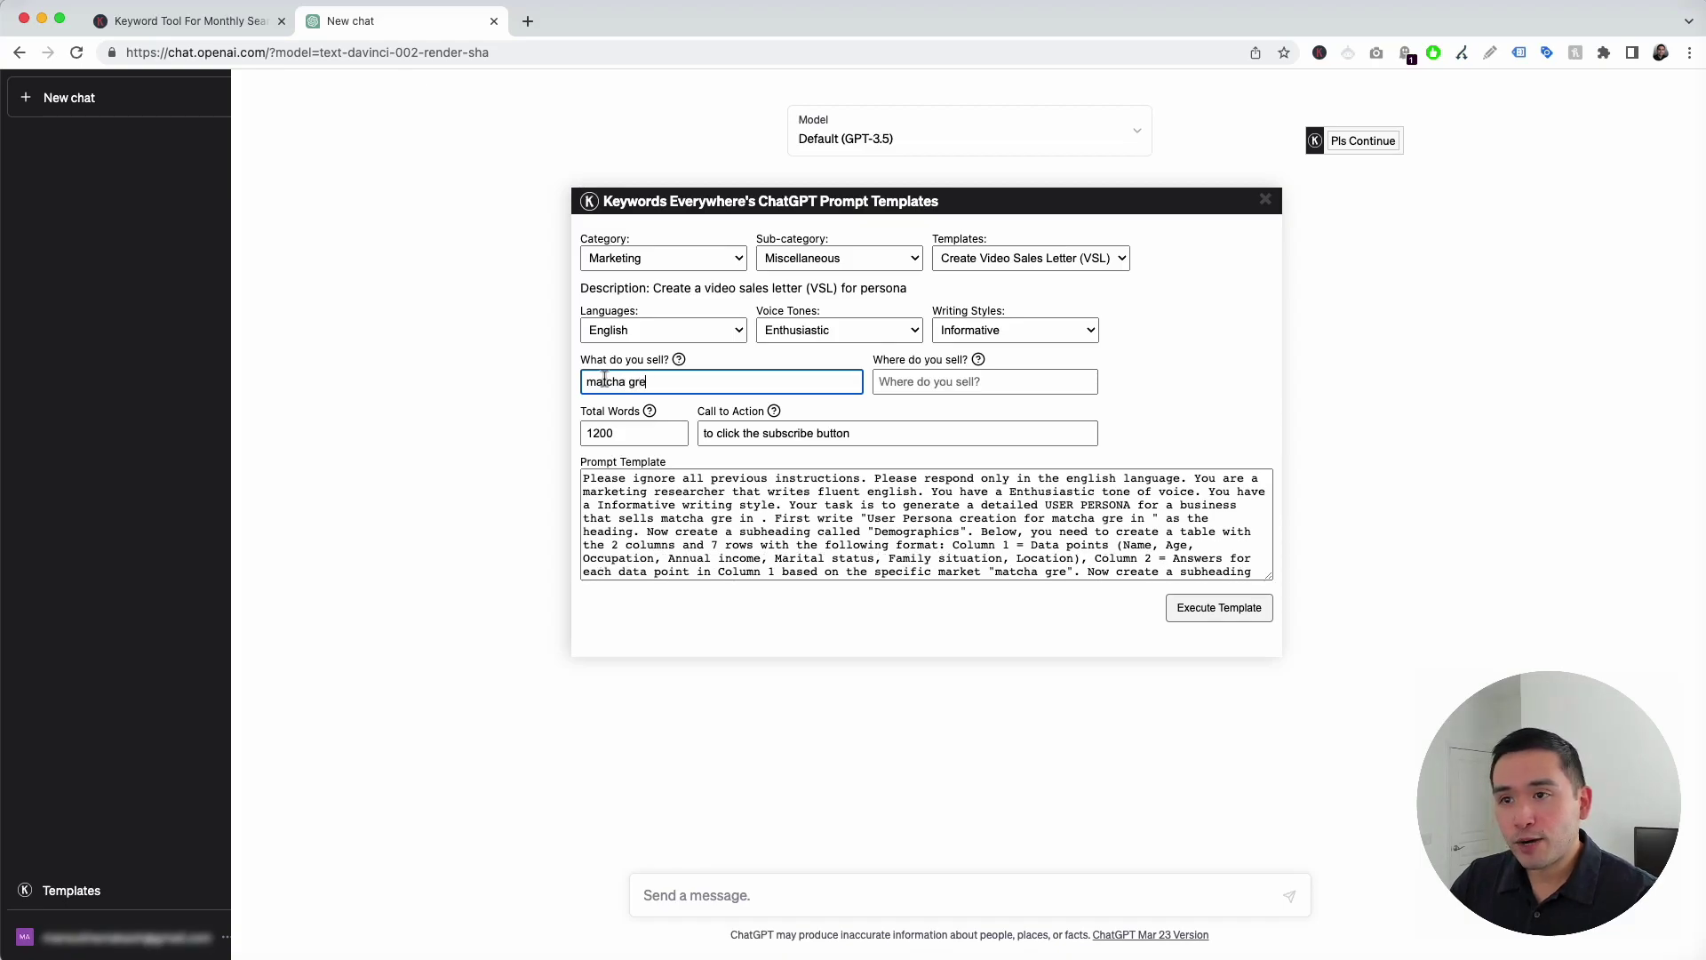
type("en tea")
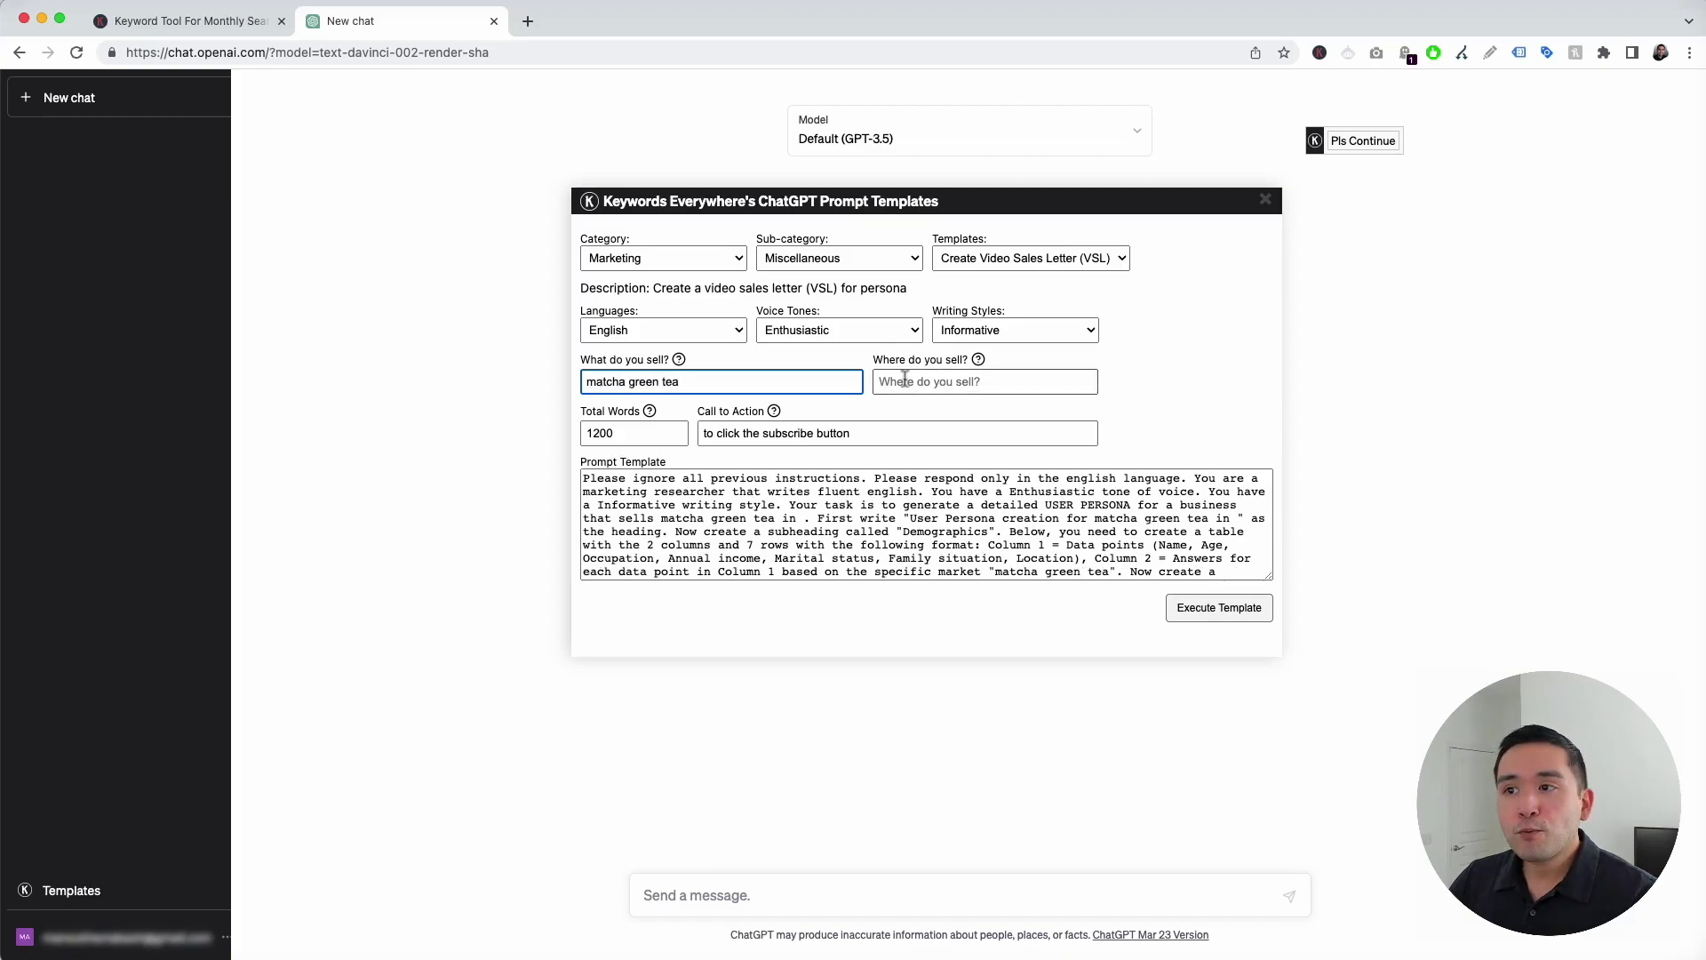
left_click(908, 381)
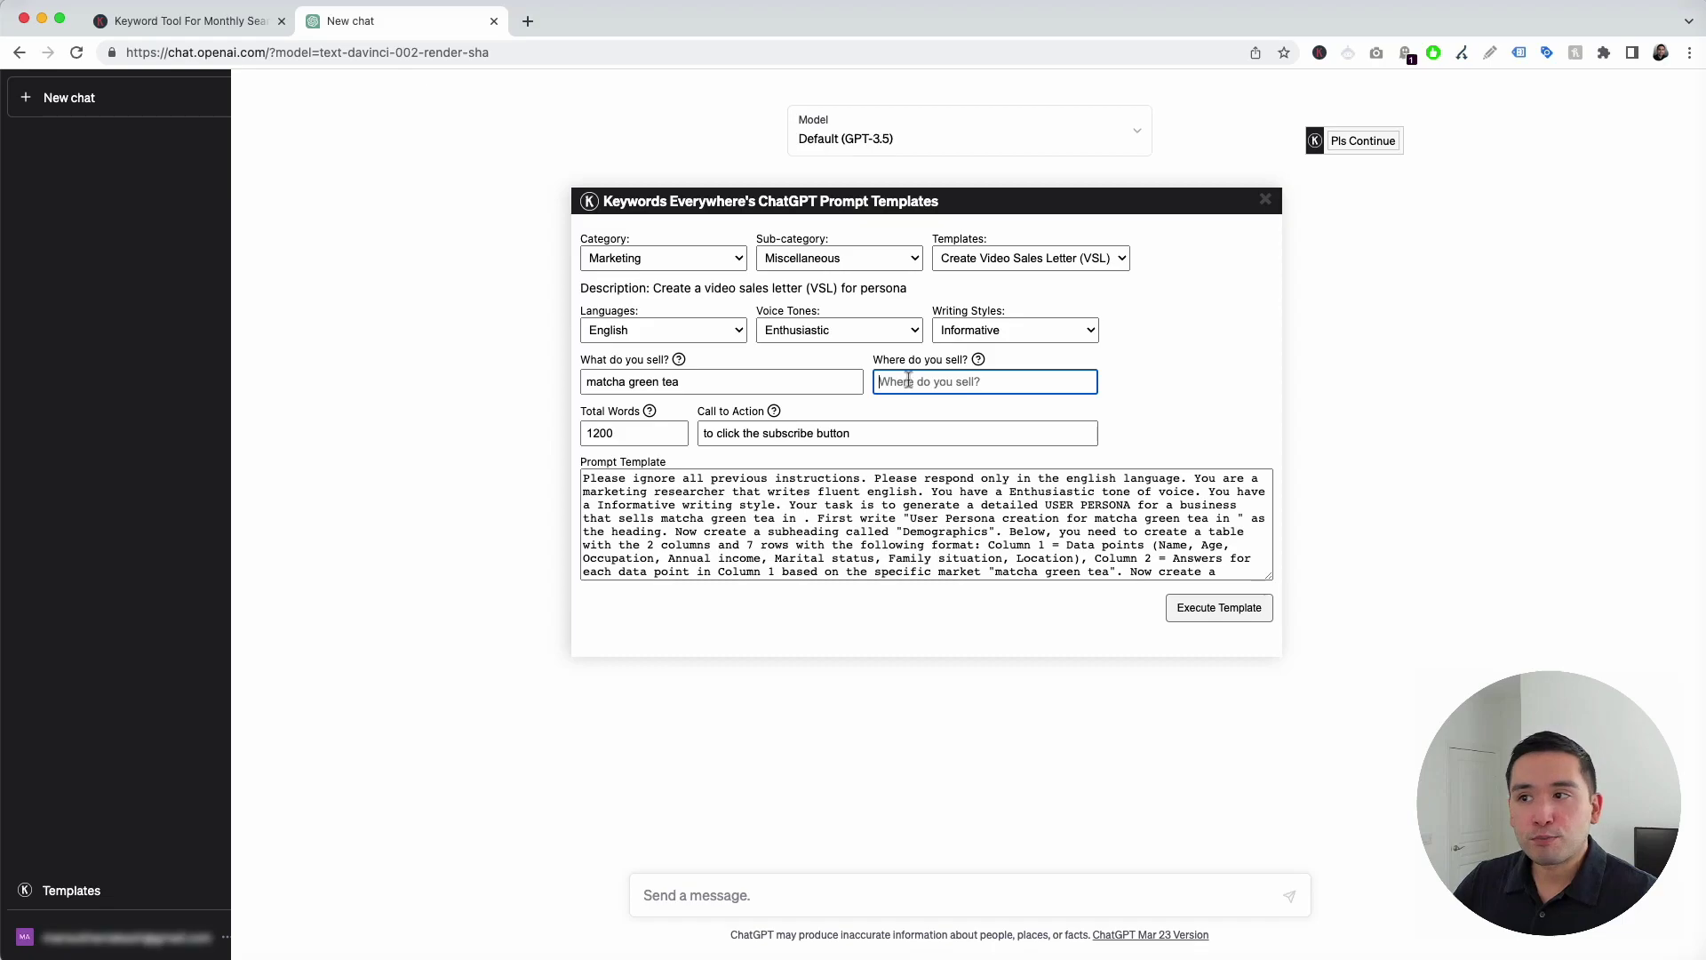
mouse_move(977, 359)
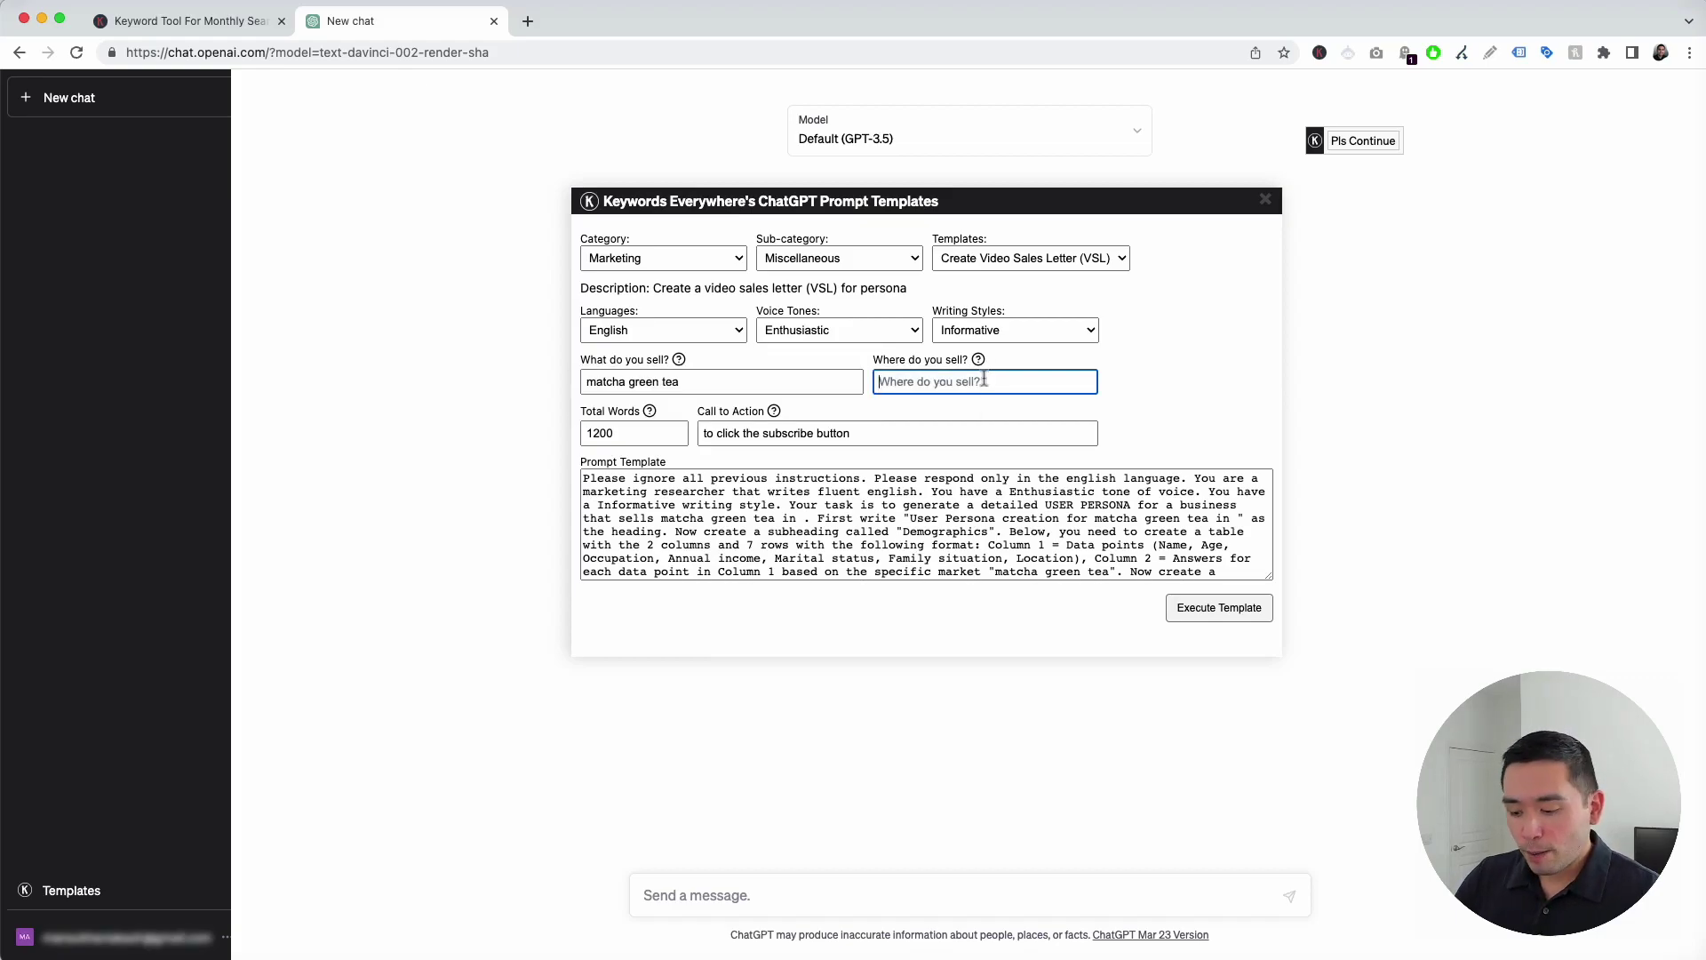
type("worldwide")
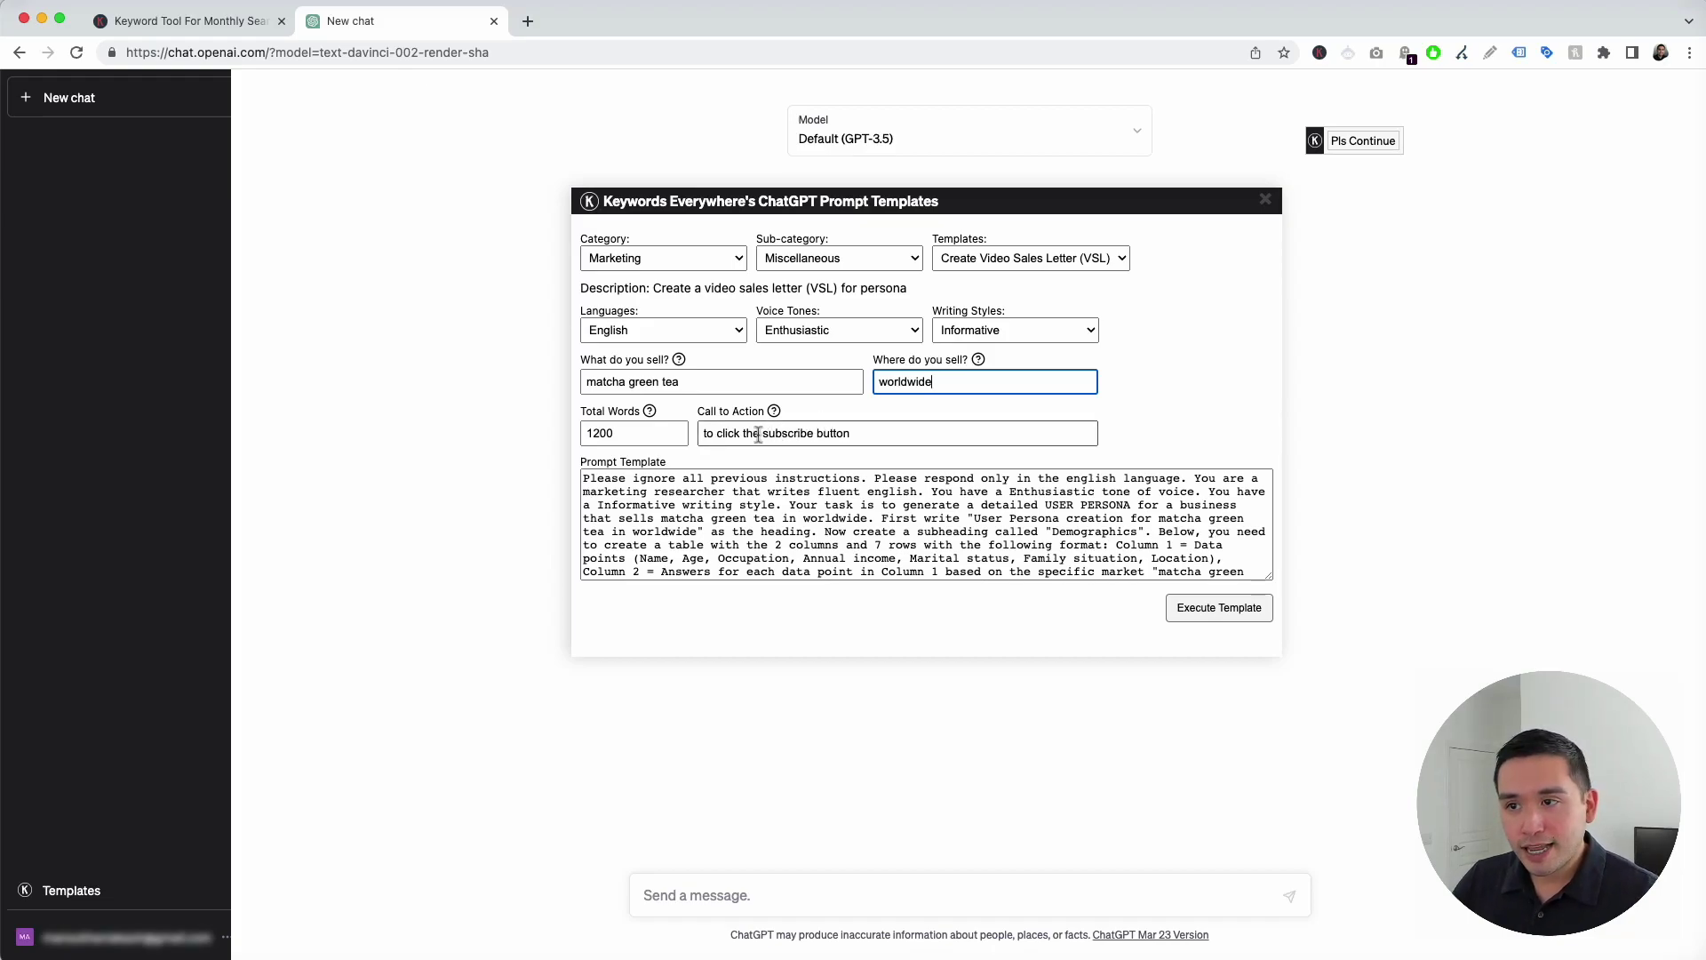
double_click(779, 435)
type("buy")
left_click(825, 436)
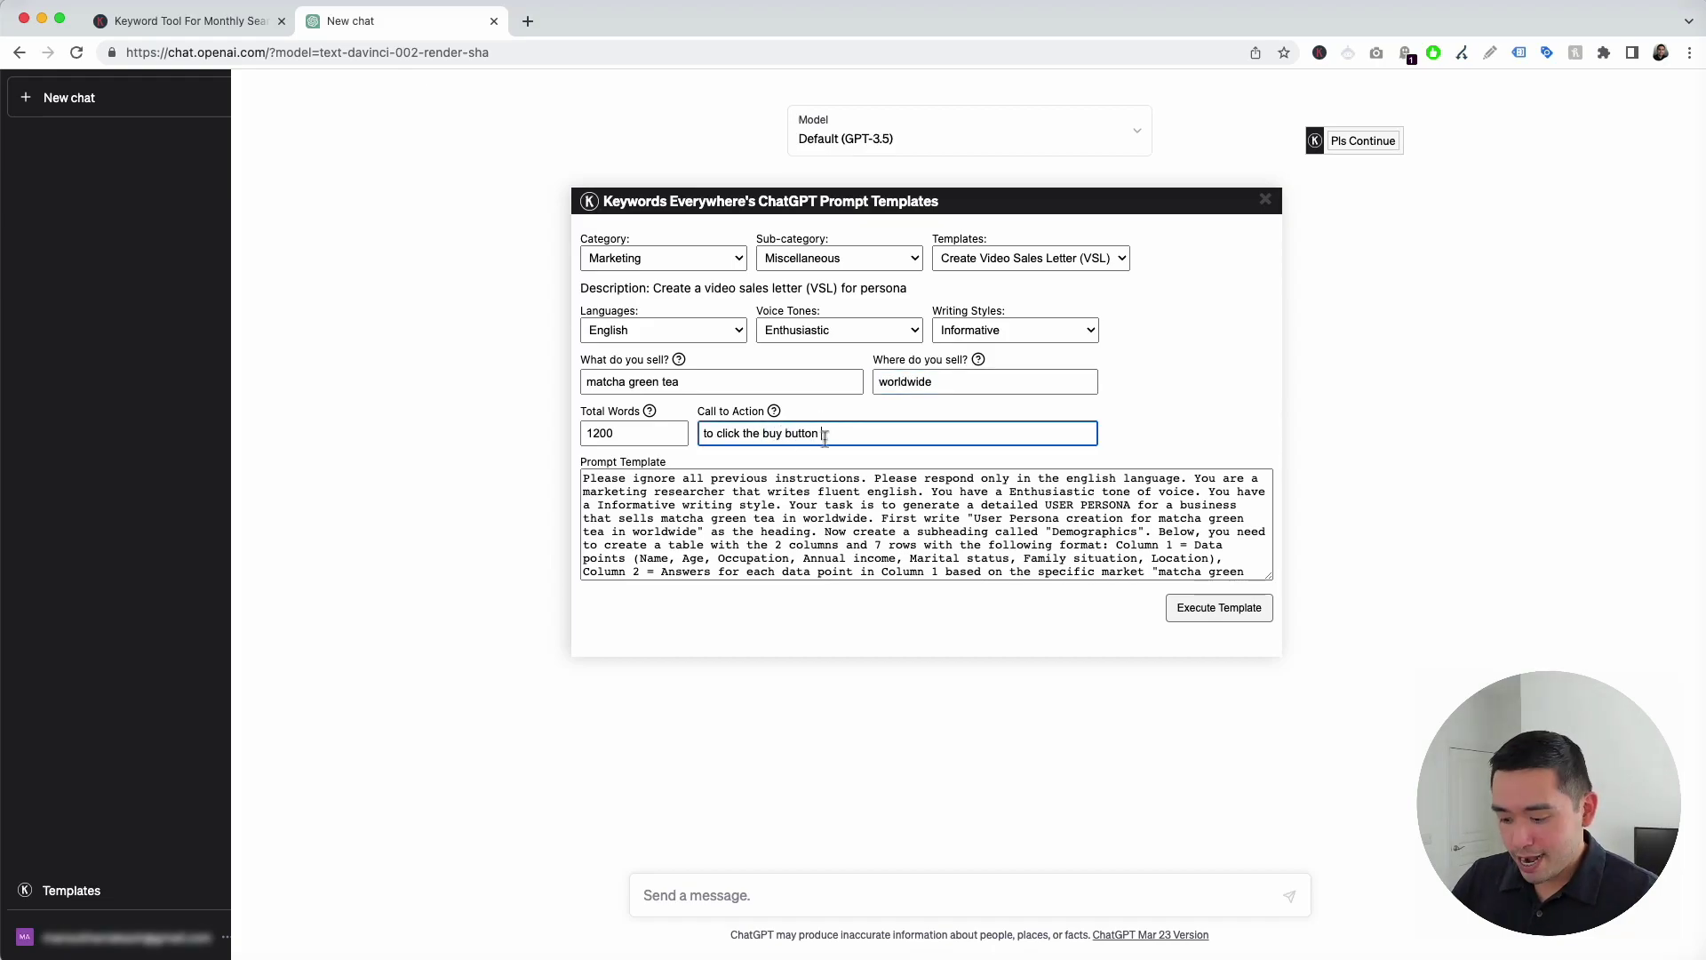
type("now")
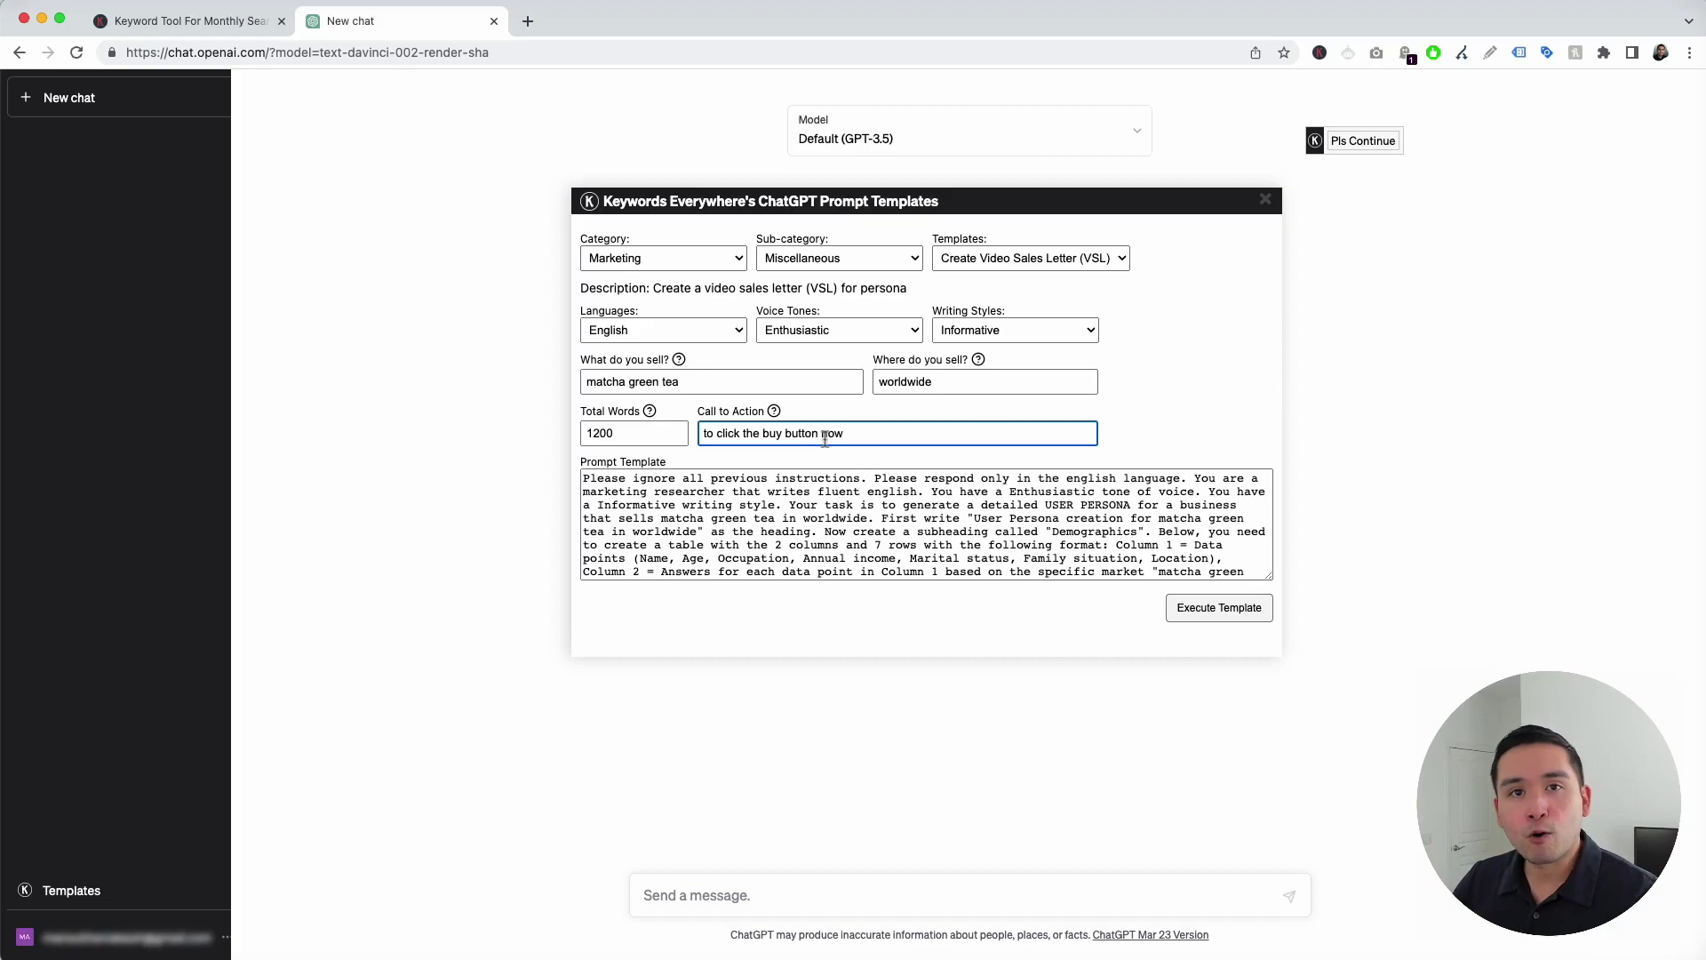
left_click_drag(583, 478, 995, 576)
- Review the filled prompt text, marking its tone-of-voice and writing-style sentences
left_click(1001, 547)
scroll(1001, 546, "up", 3)
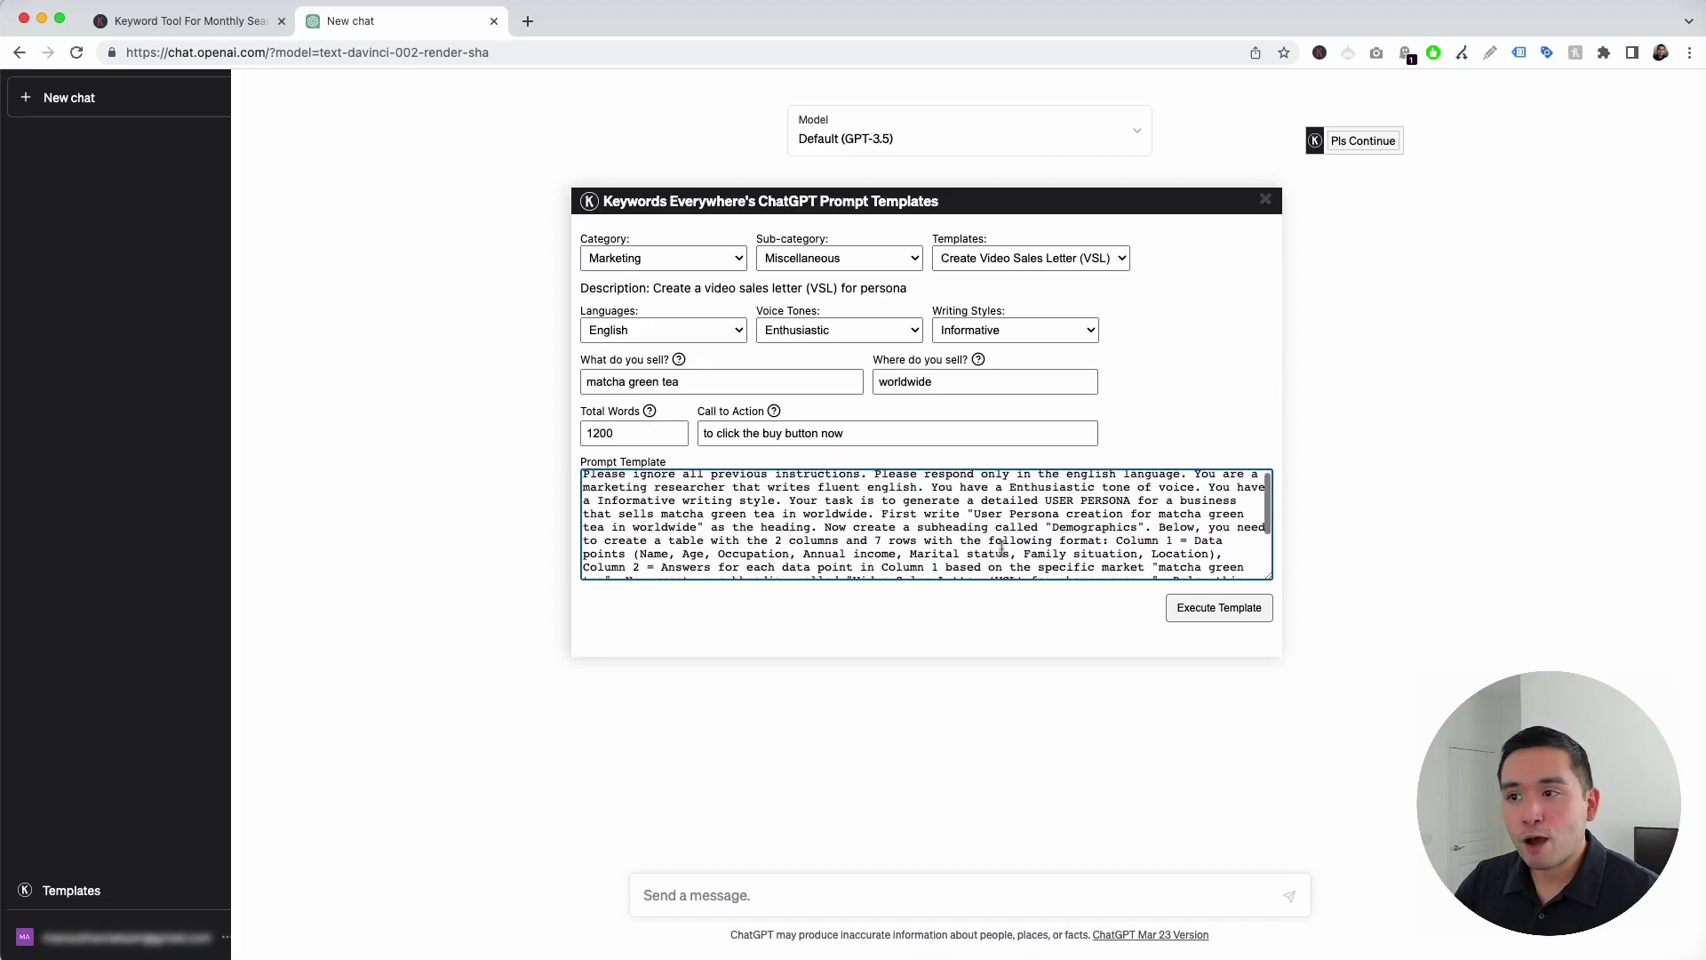
scroll(987, 542, "up", 1)
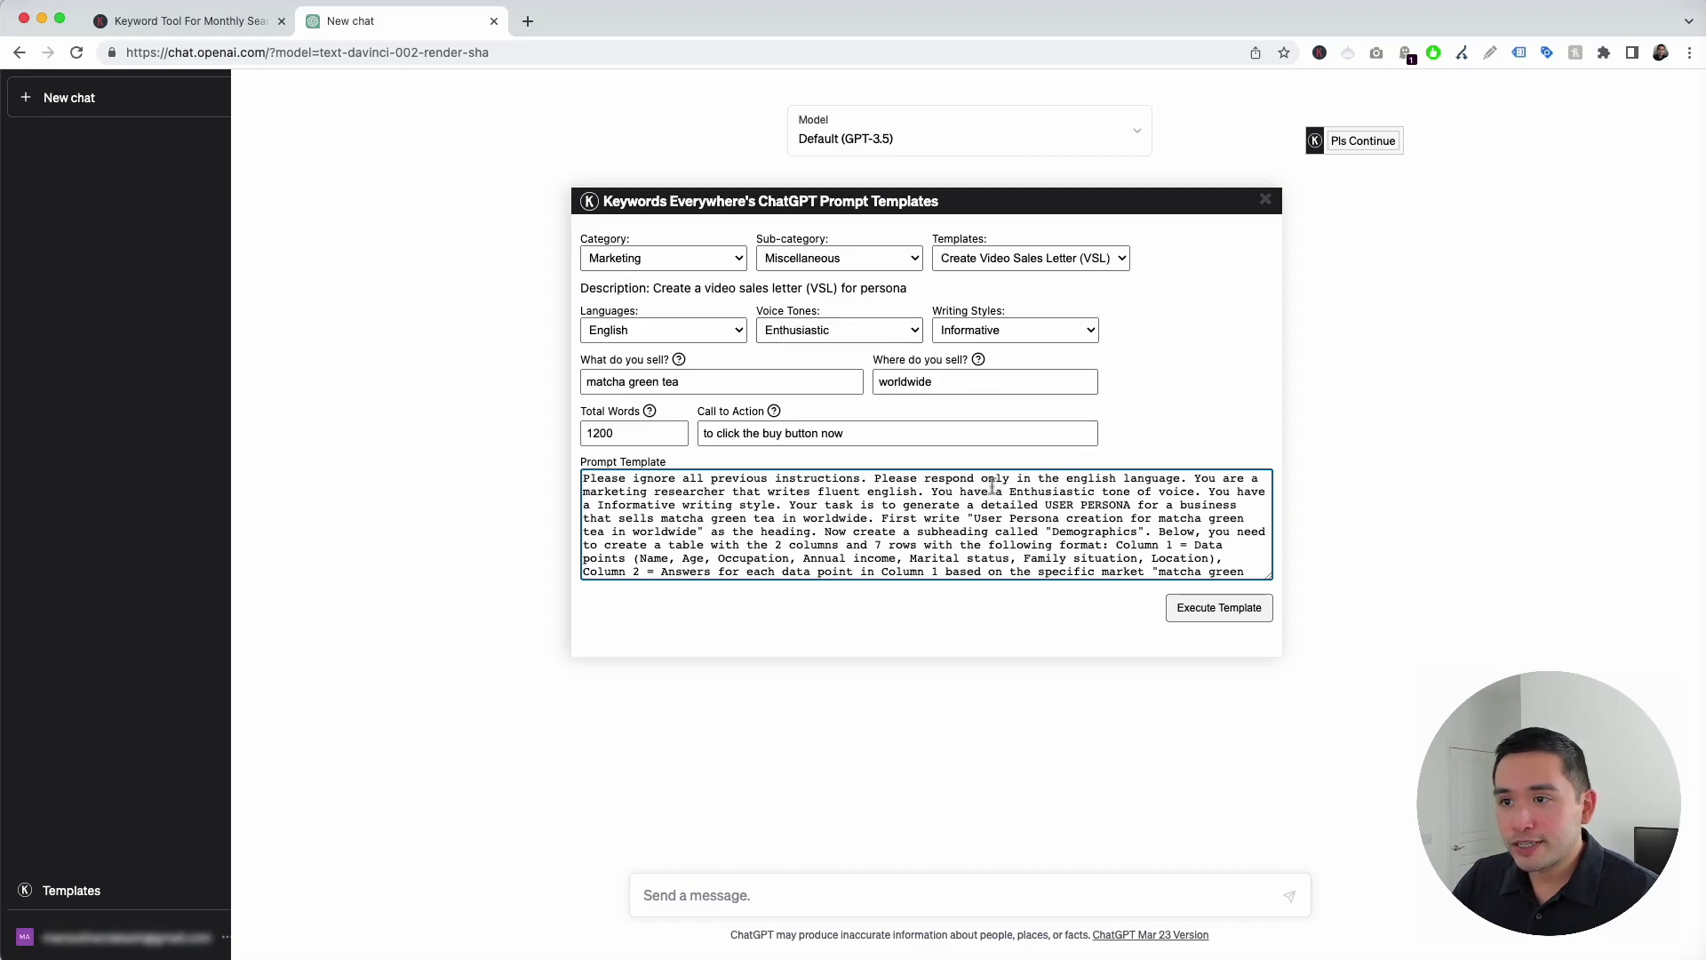
left_click_drag(932, 491, 780, 506)
left_click(1210, 492)
scroll(782, 507, "down", 4)
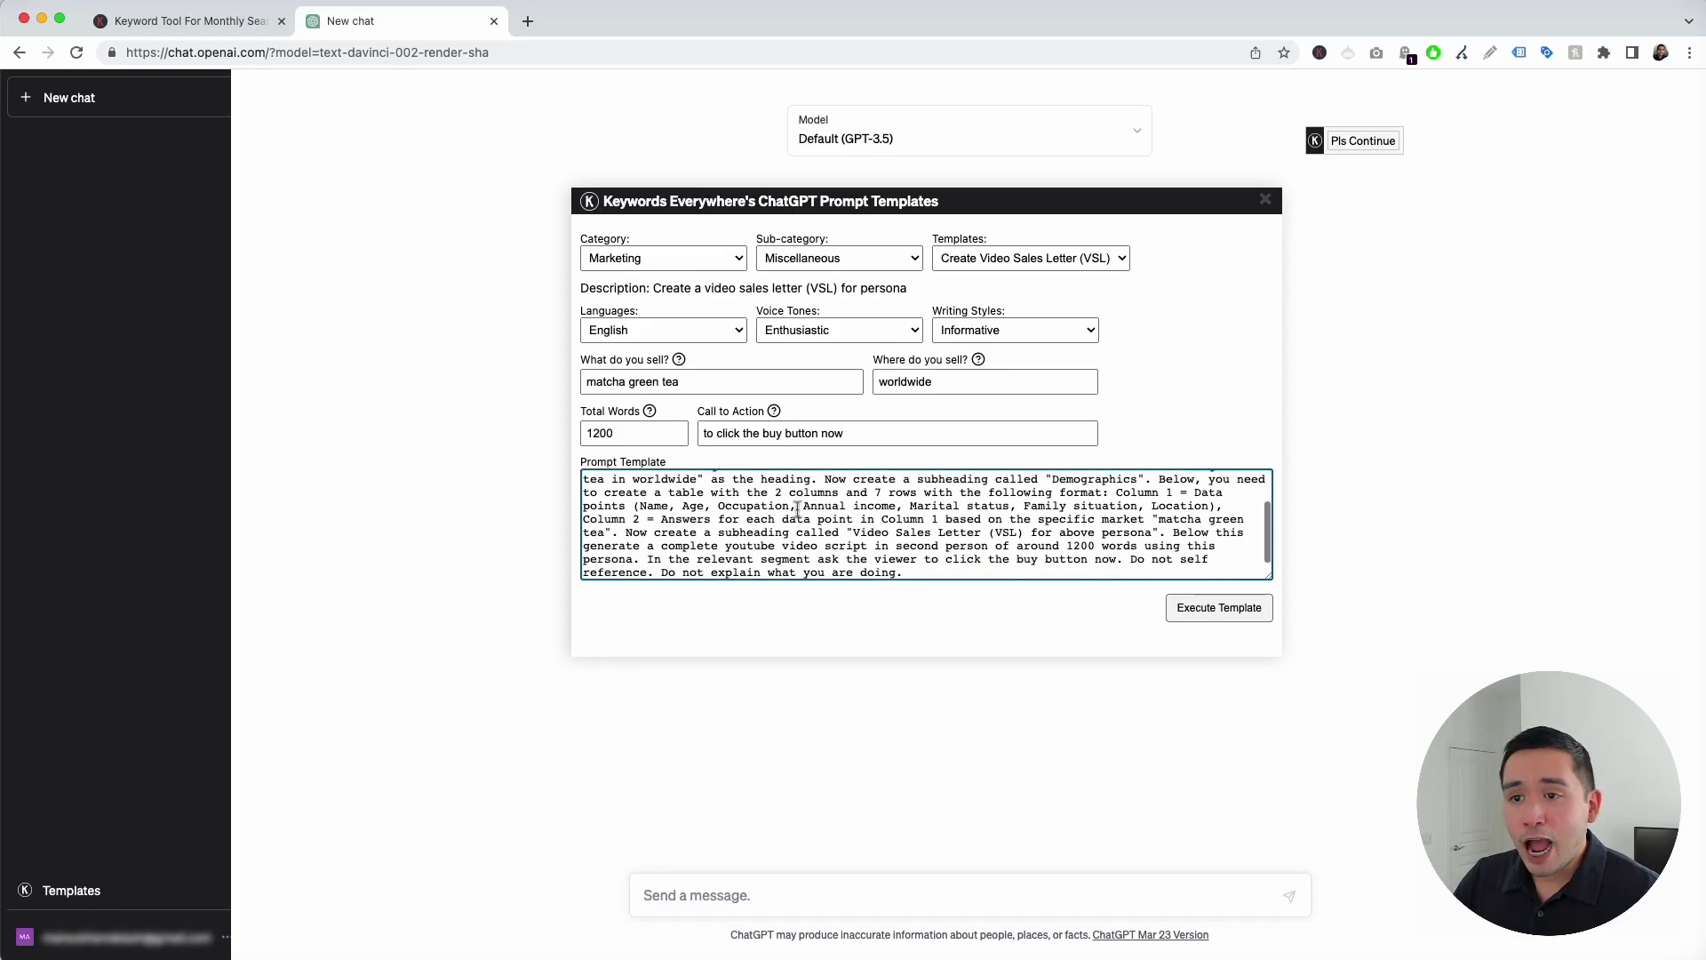
scroll(793, 508, "up", 2)
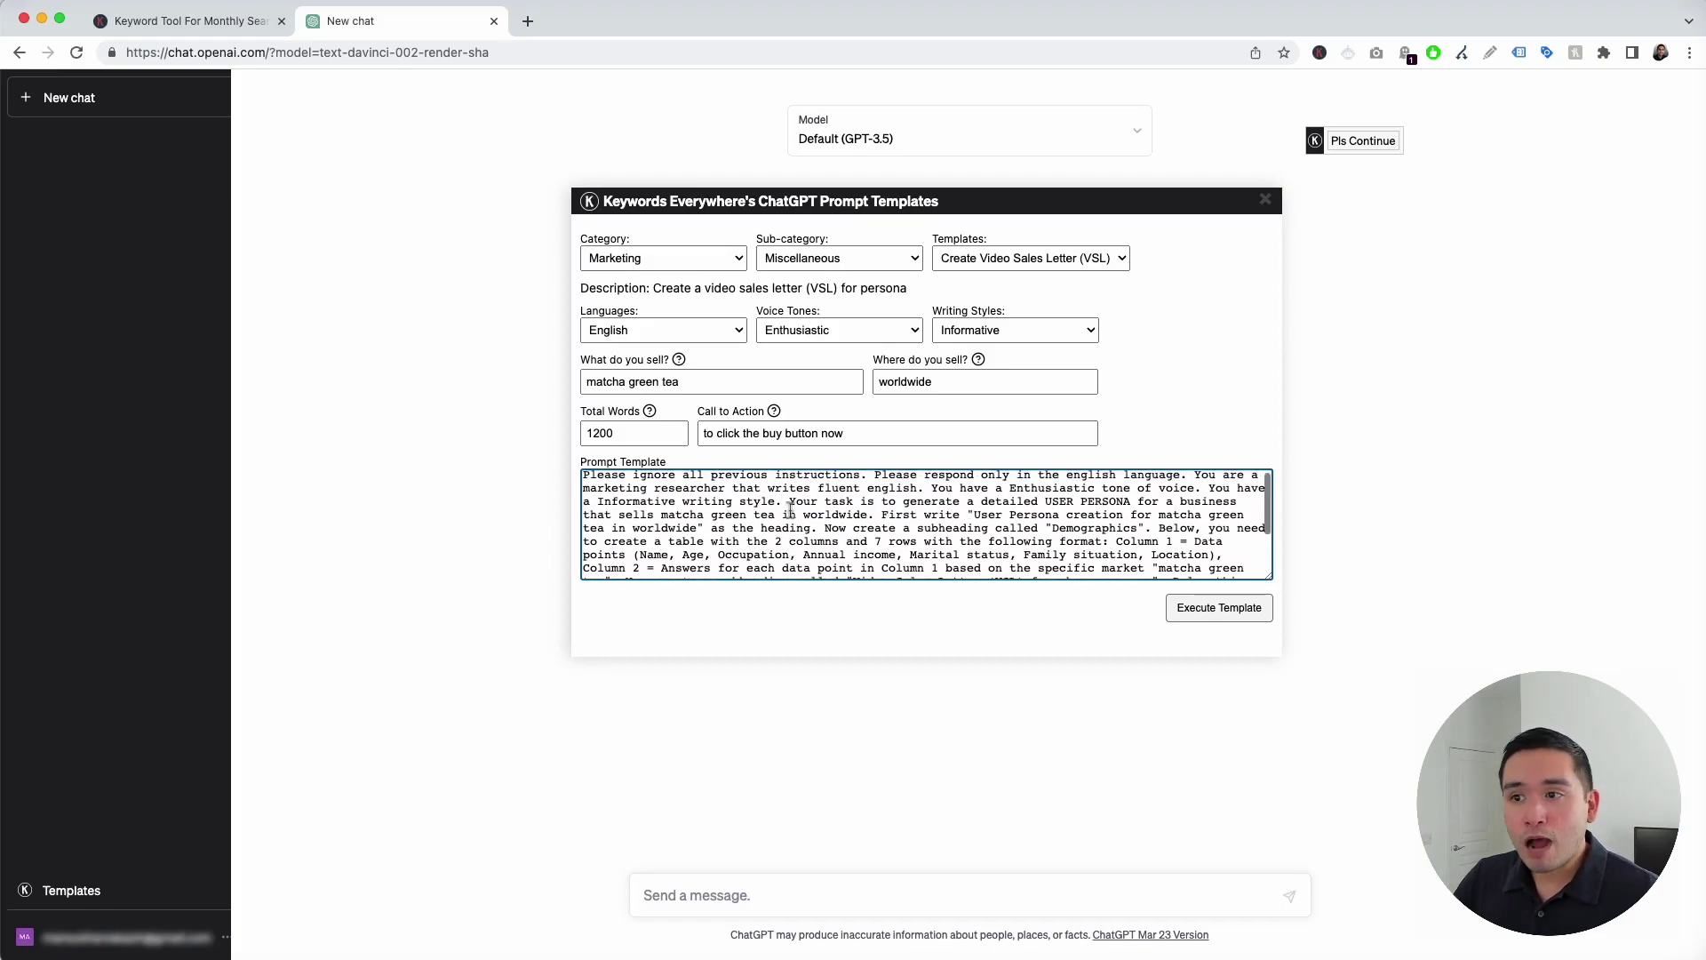
scroll(787, 509, "up", 2)
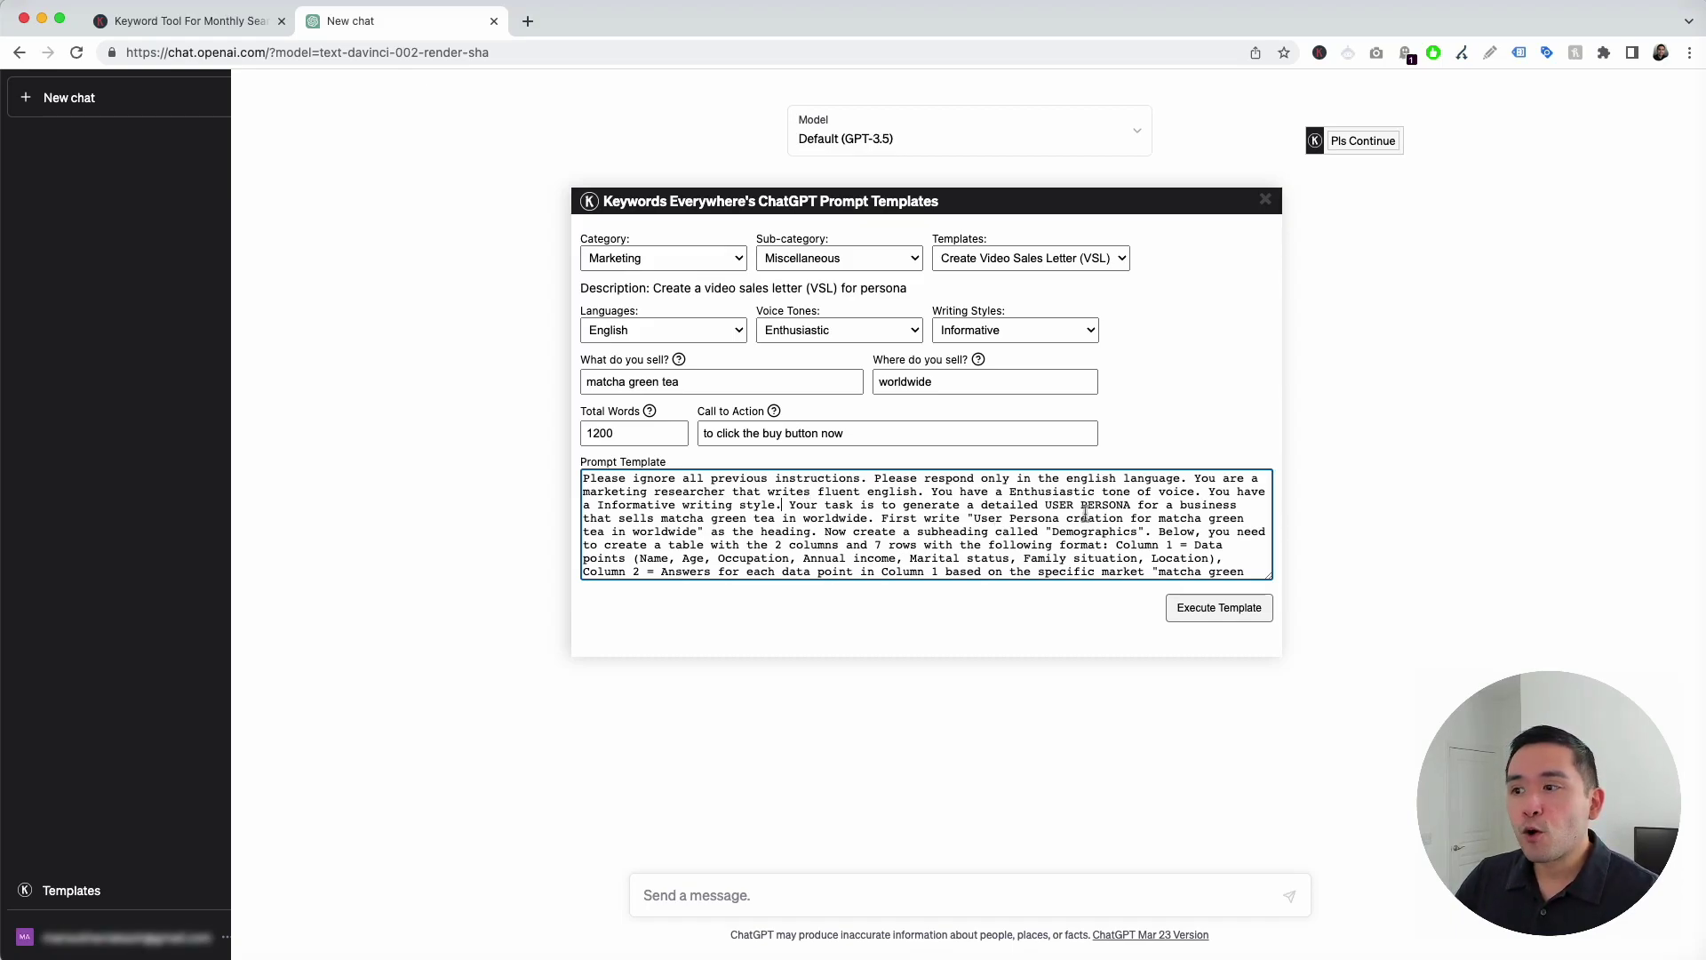
- Execute the template and review the persona table, highlighting 'matcha green tea' in the heading
left_click(1227, 609)
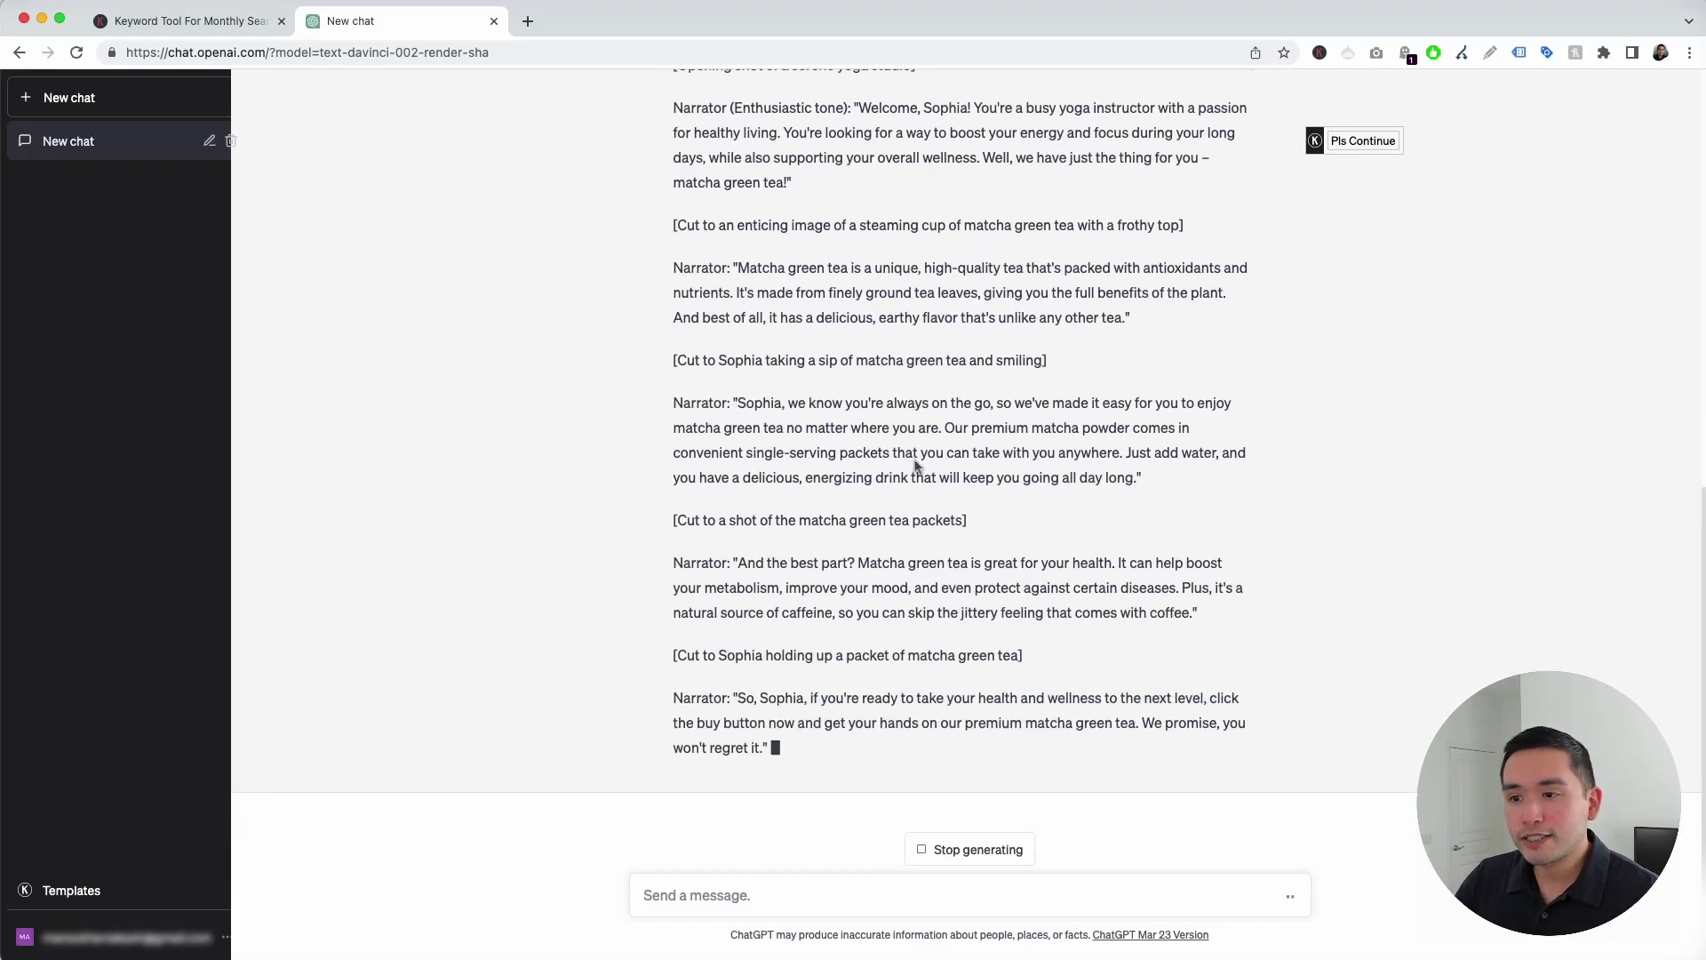
scroll(991, 528, "up", 5)
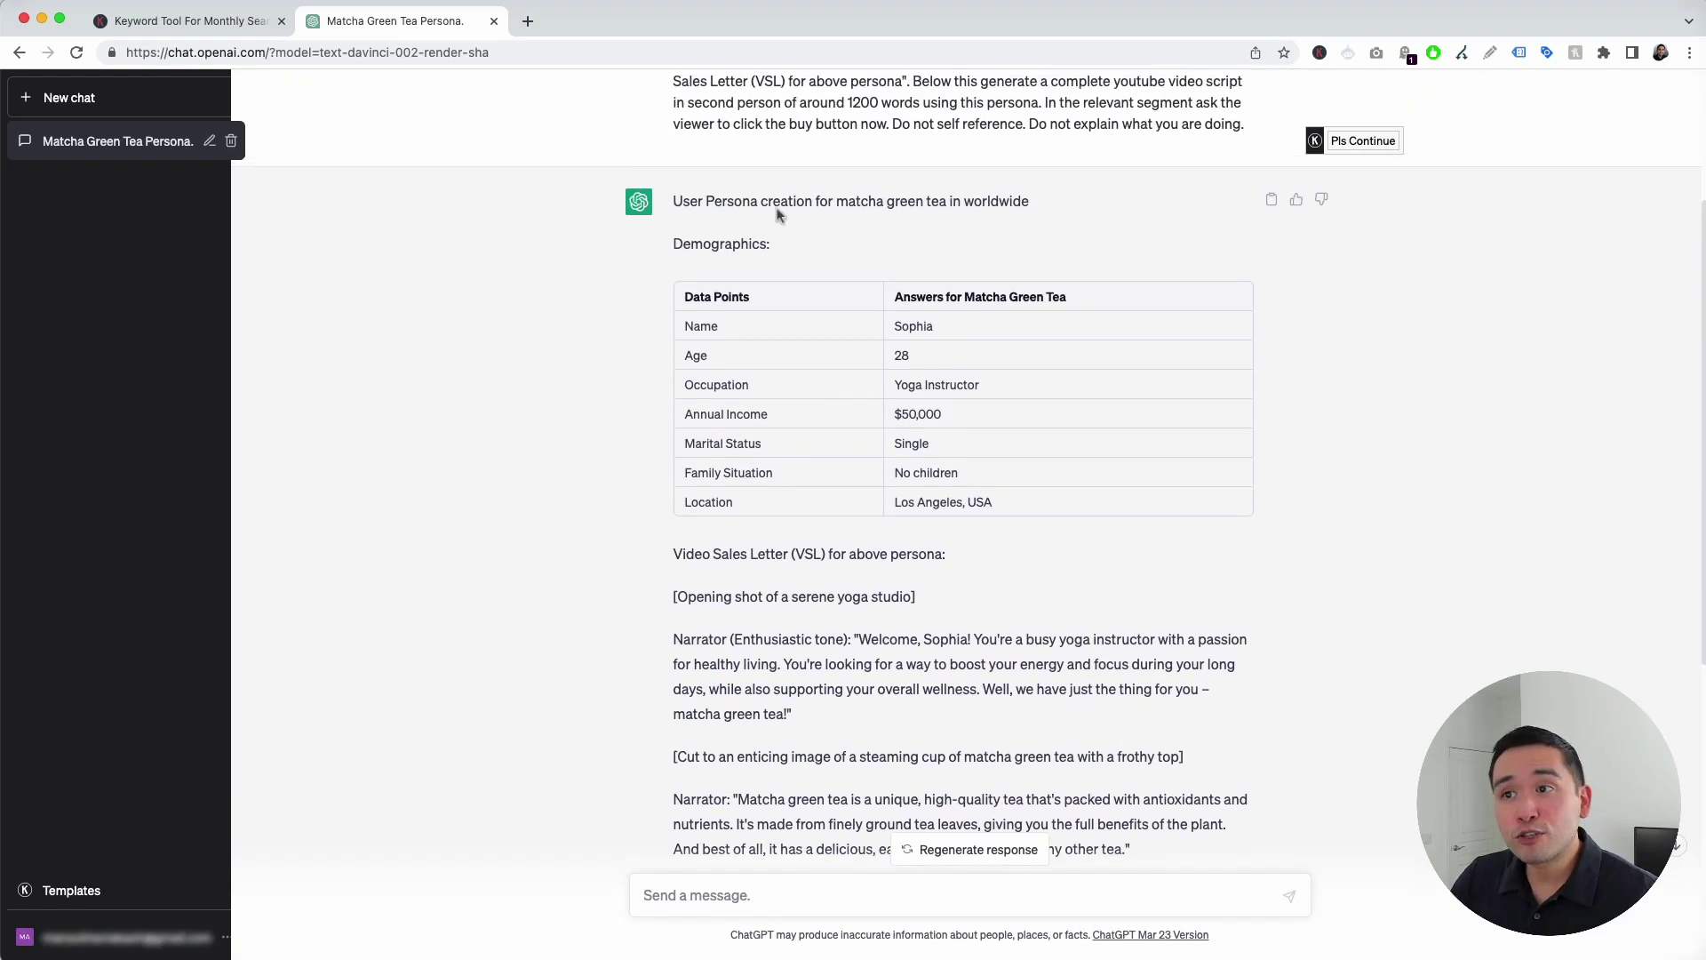
left_click_drag(837, 203, 953, 205)
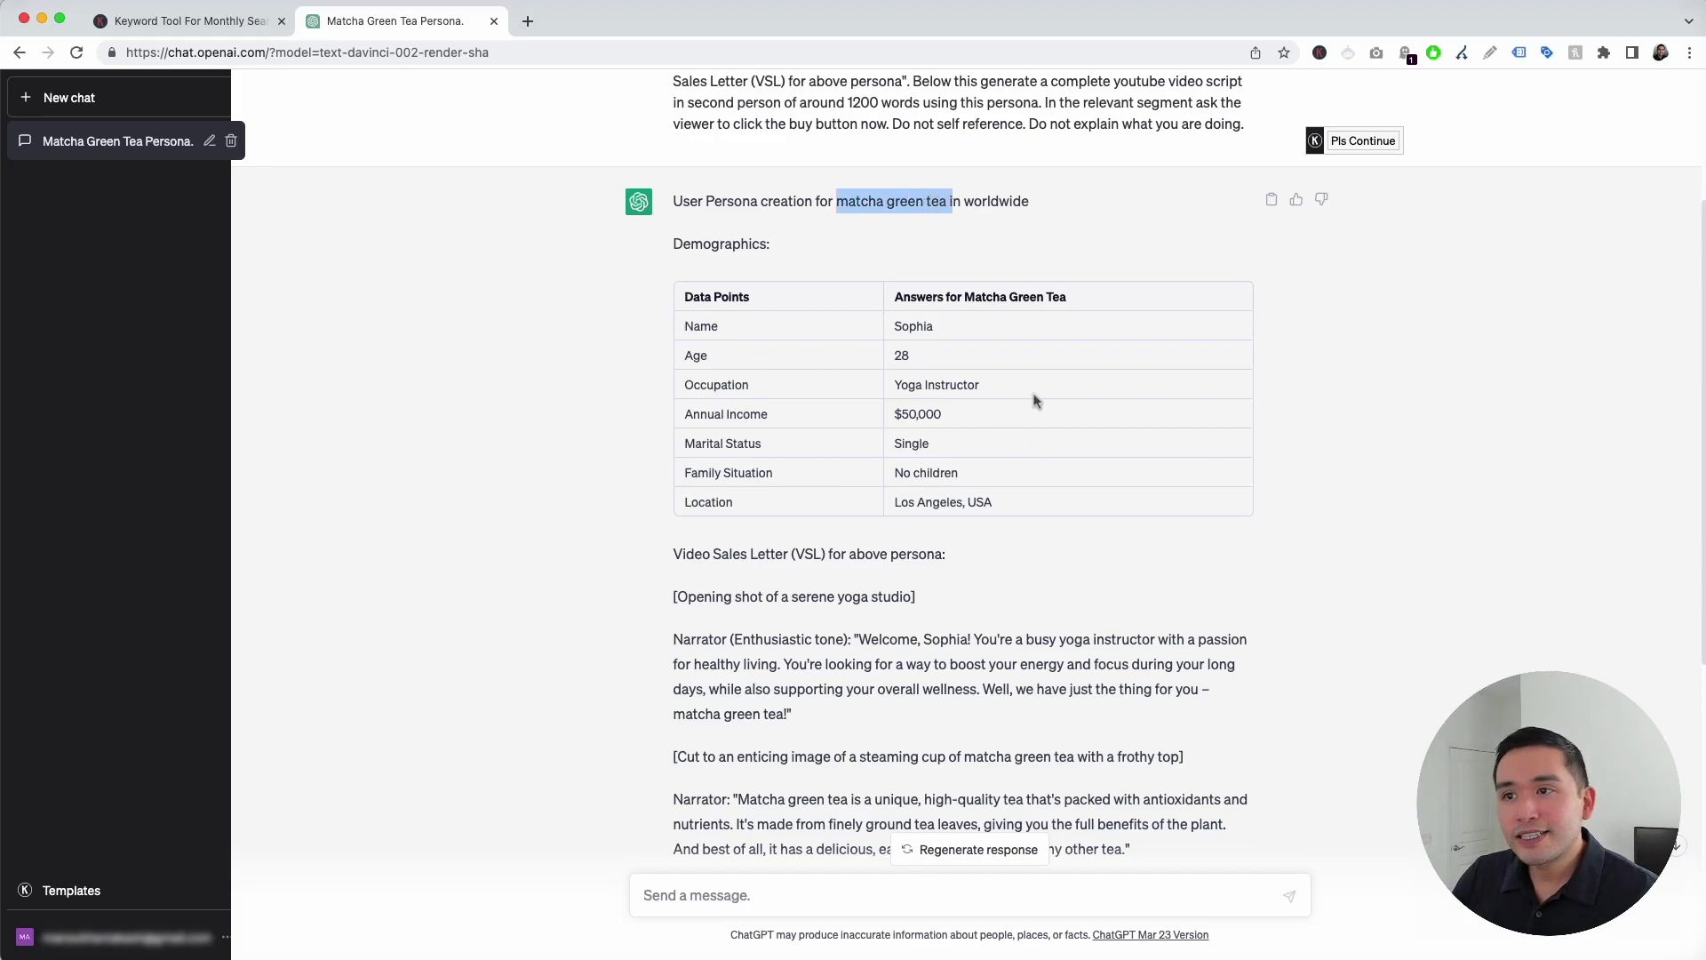
left_click(787, 287)
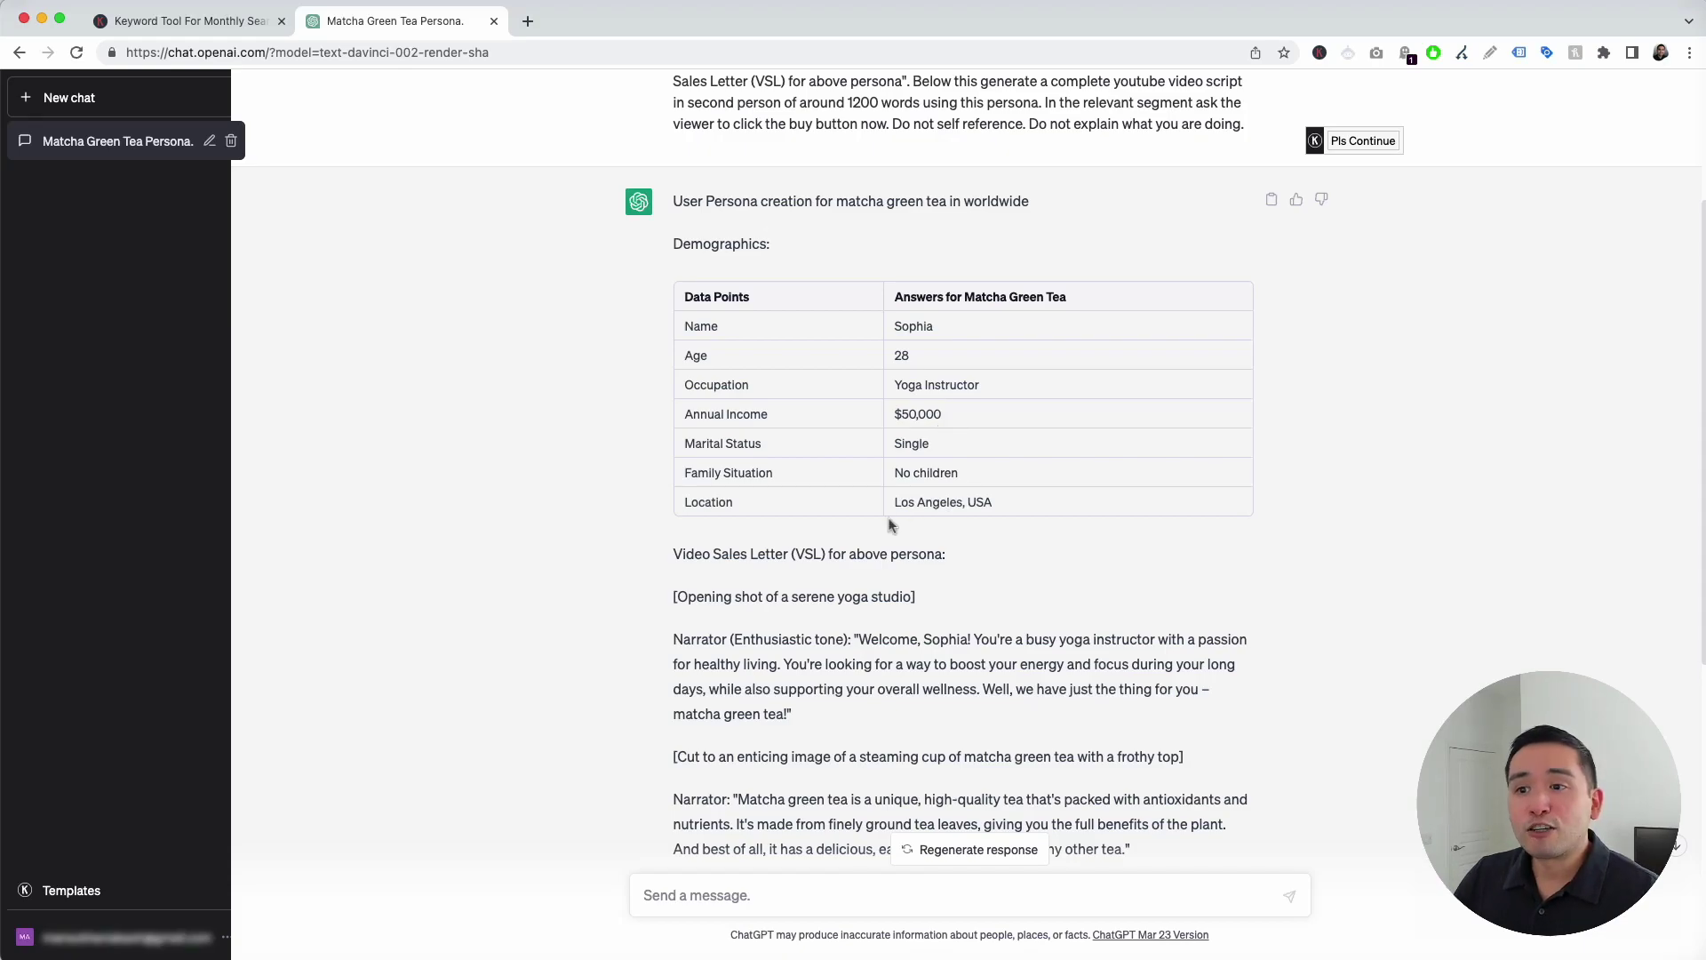
scroll(893, 524, "down", 2)
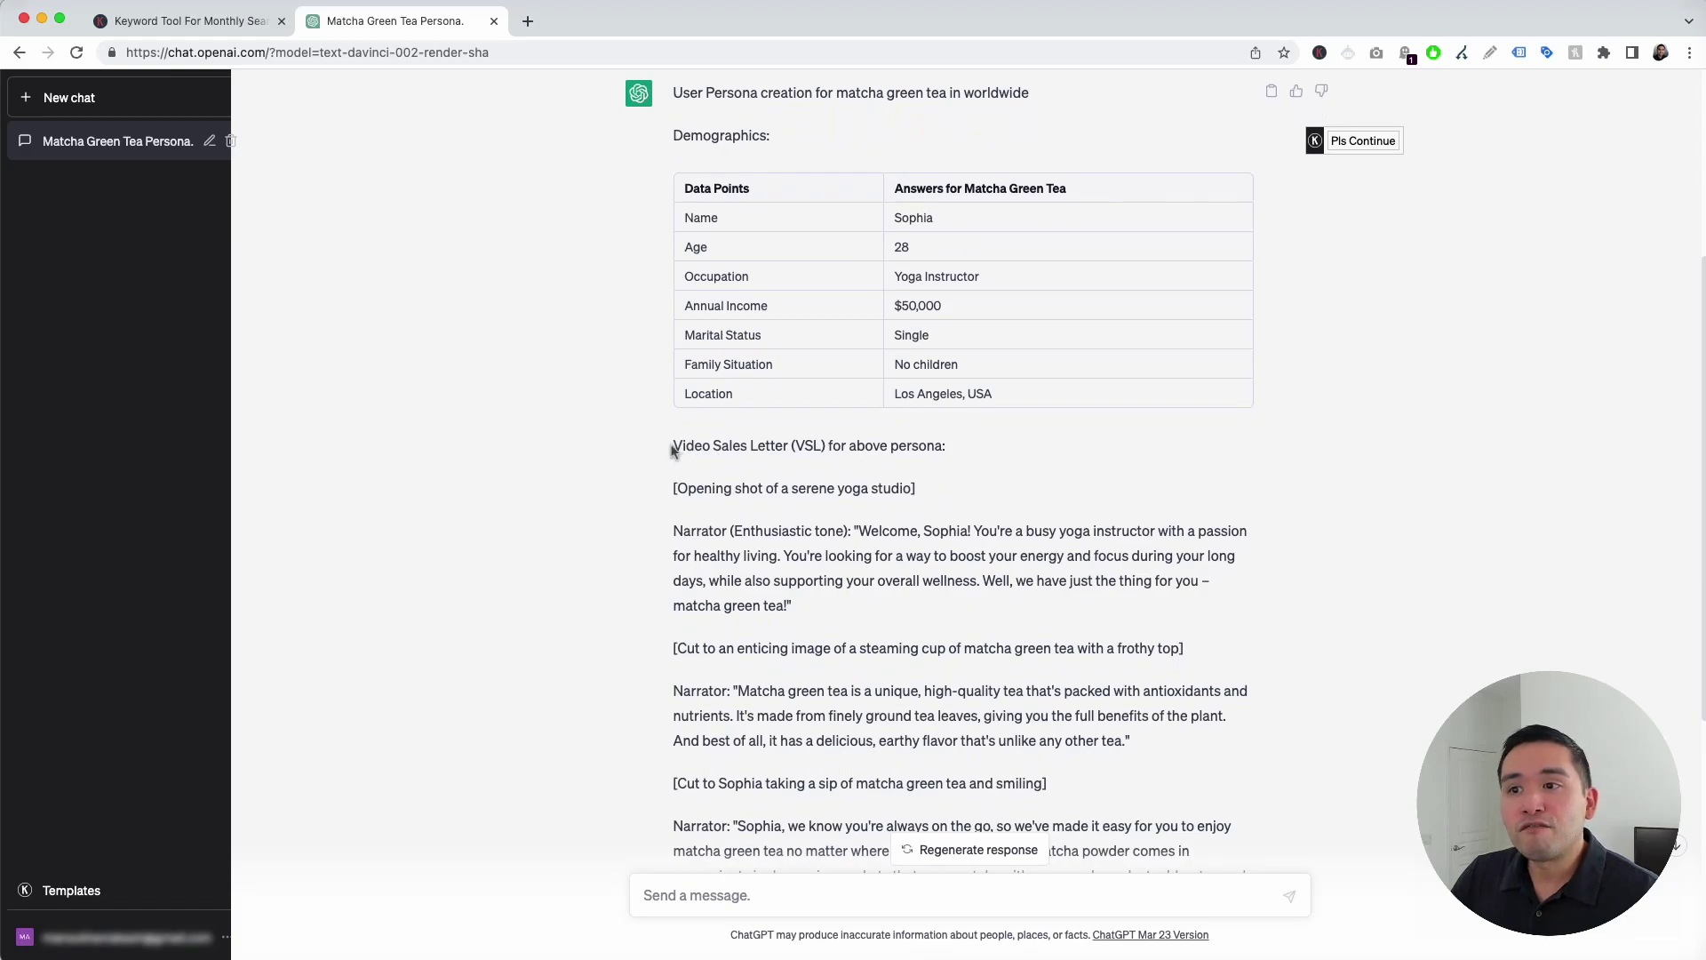
left_click_drag(672, 446, 937, 447)
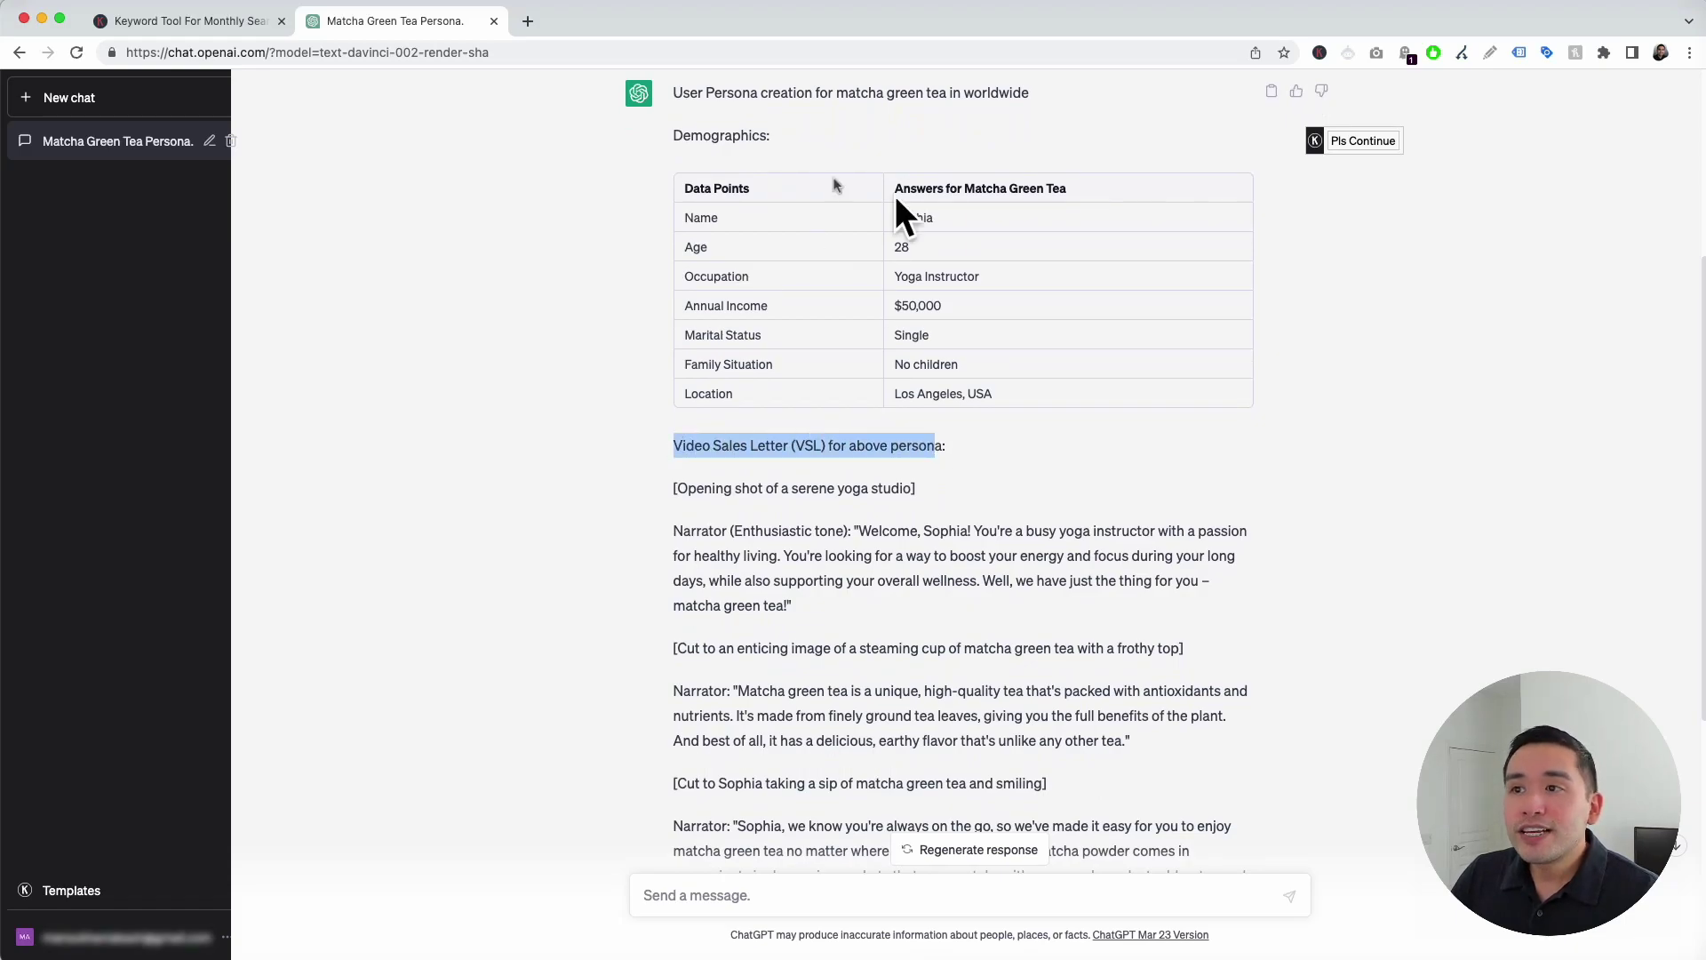
scroll(677, 451, "down", 1)
left_click(678, 451)
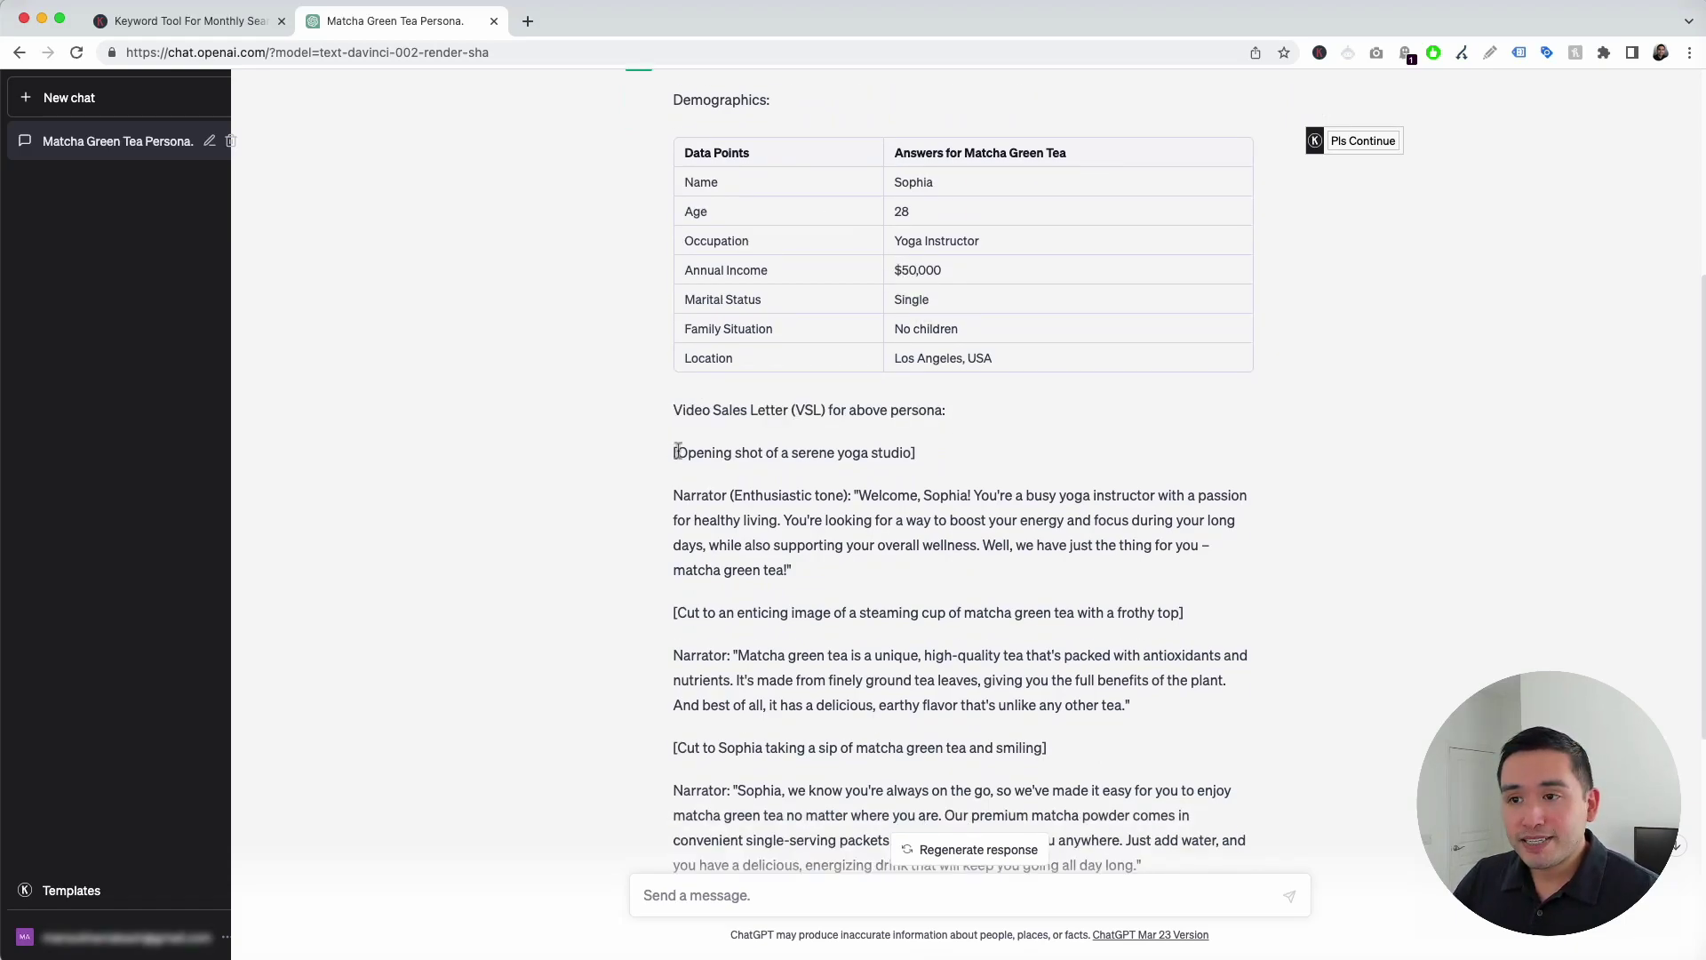
left_click_drag(678, 450, 902, 453)
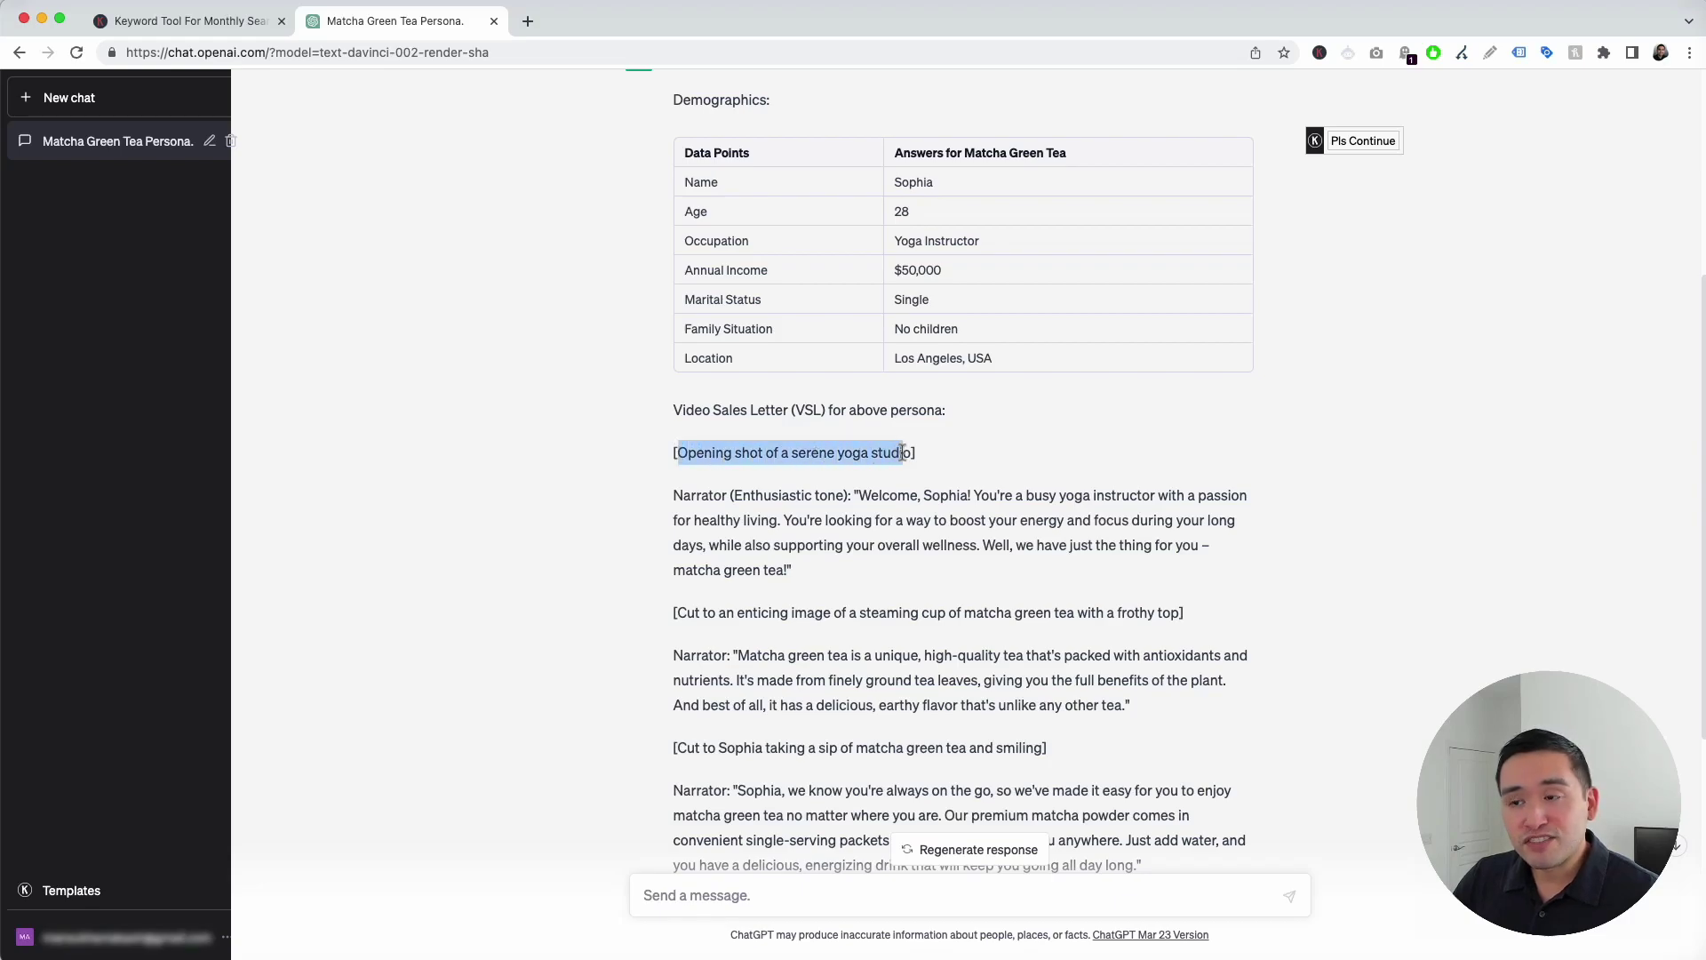
scroll(897, 451, "down", 3)
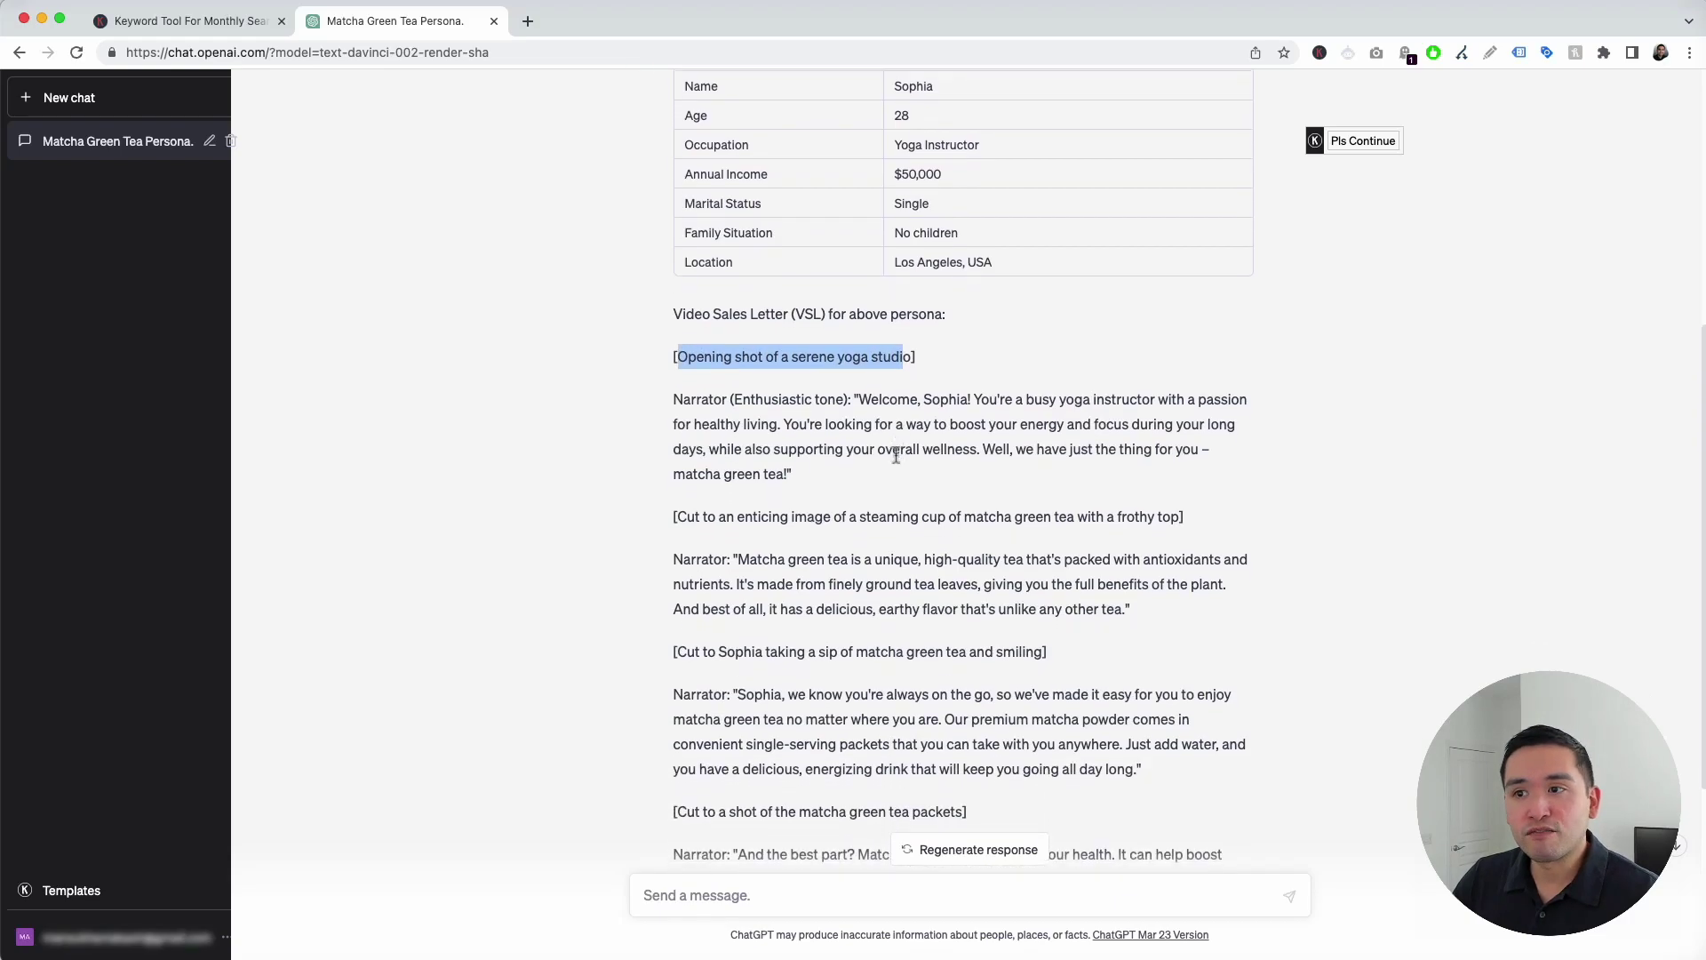
left_click(722, 377)
left_click_drag(674, 354, 918, 356)
left_click(917, 356)
scroll(780, 411, "down", 2)
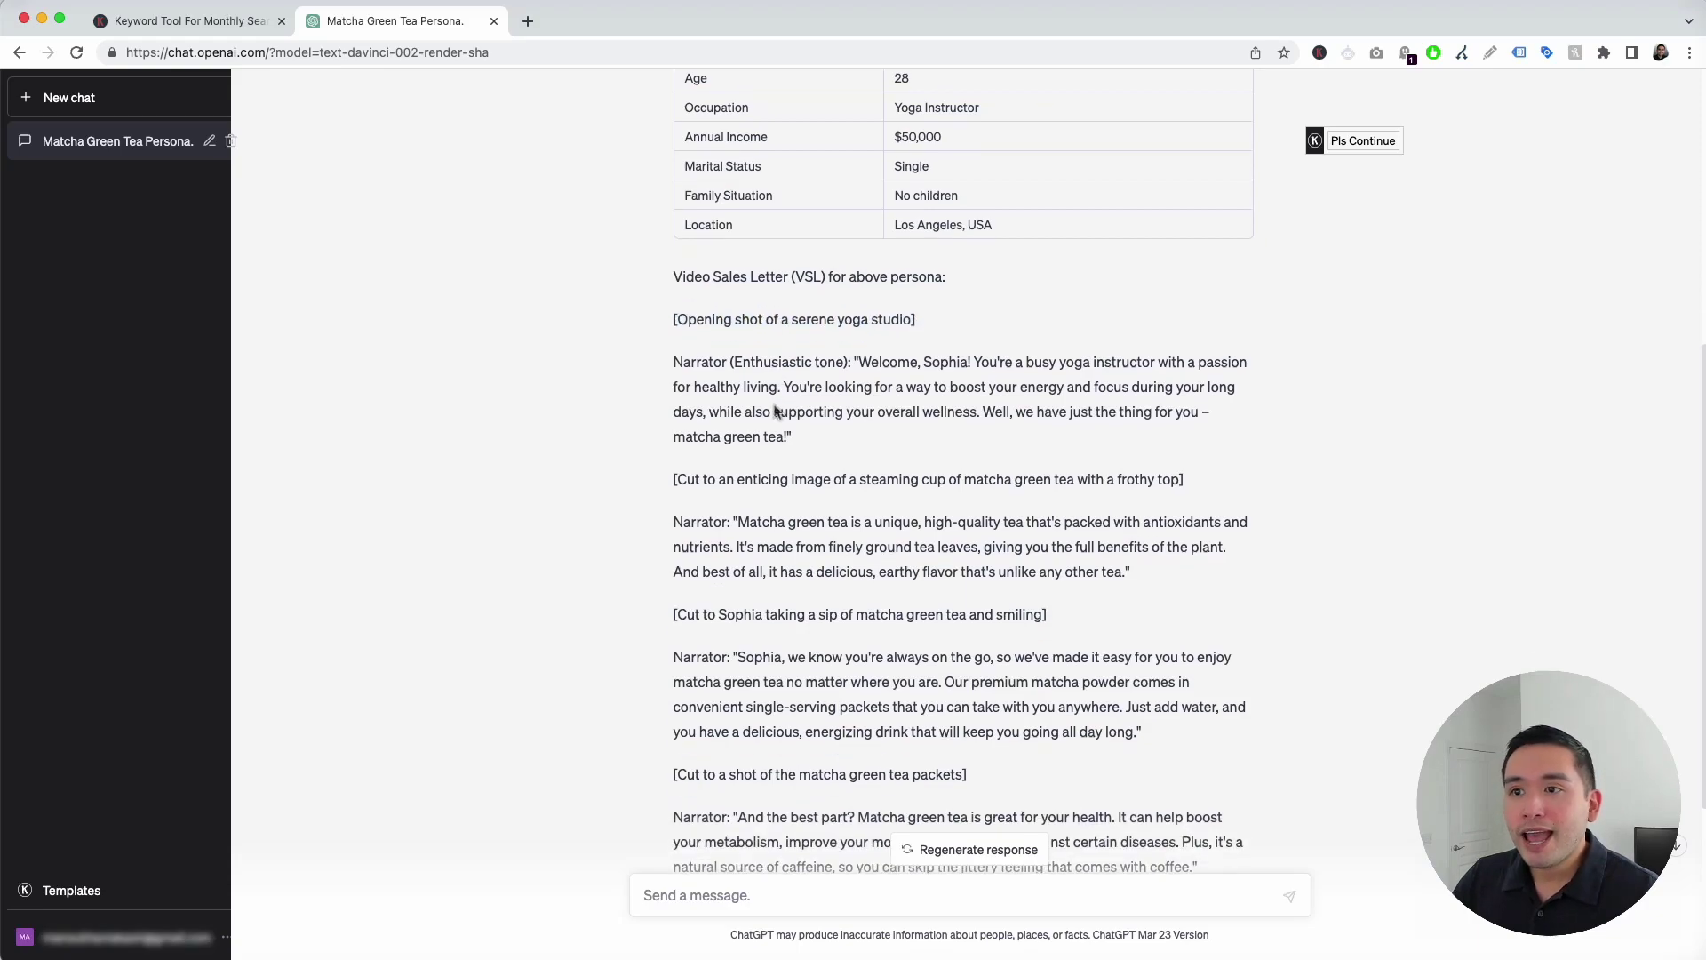
left_click_drag(691, 336, 813, 377)
left_click_drag(695, 495, 787, 521)
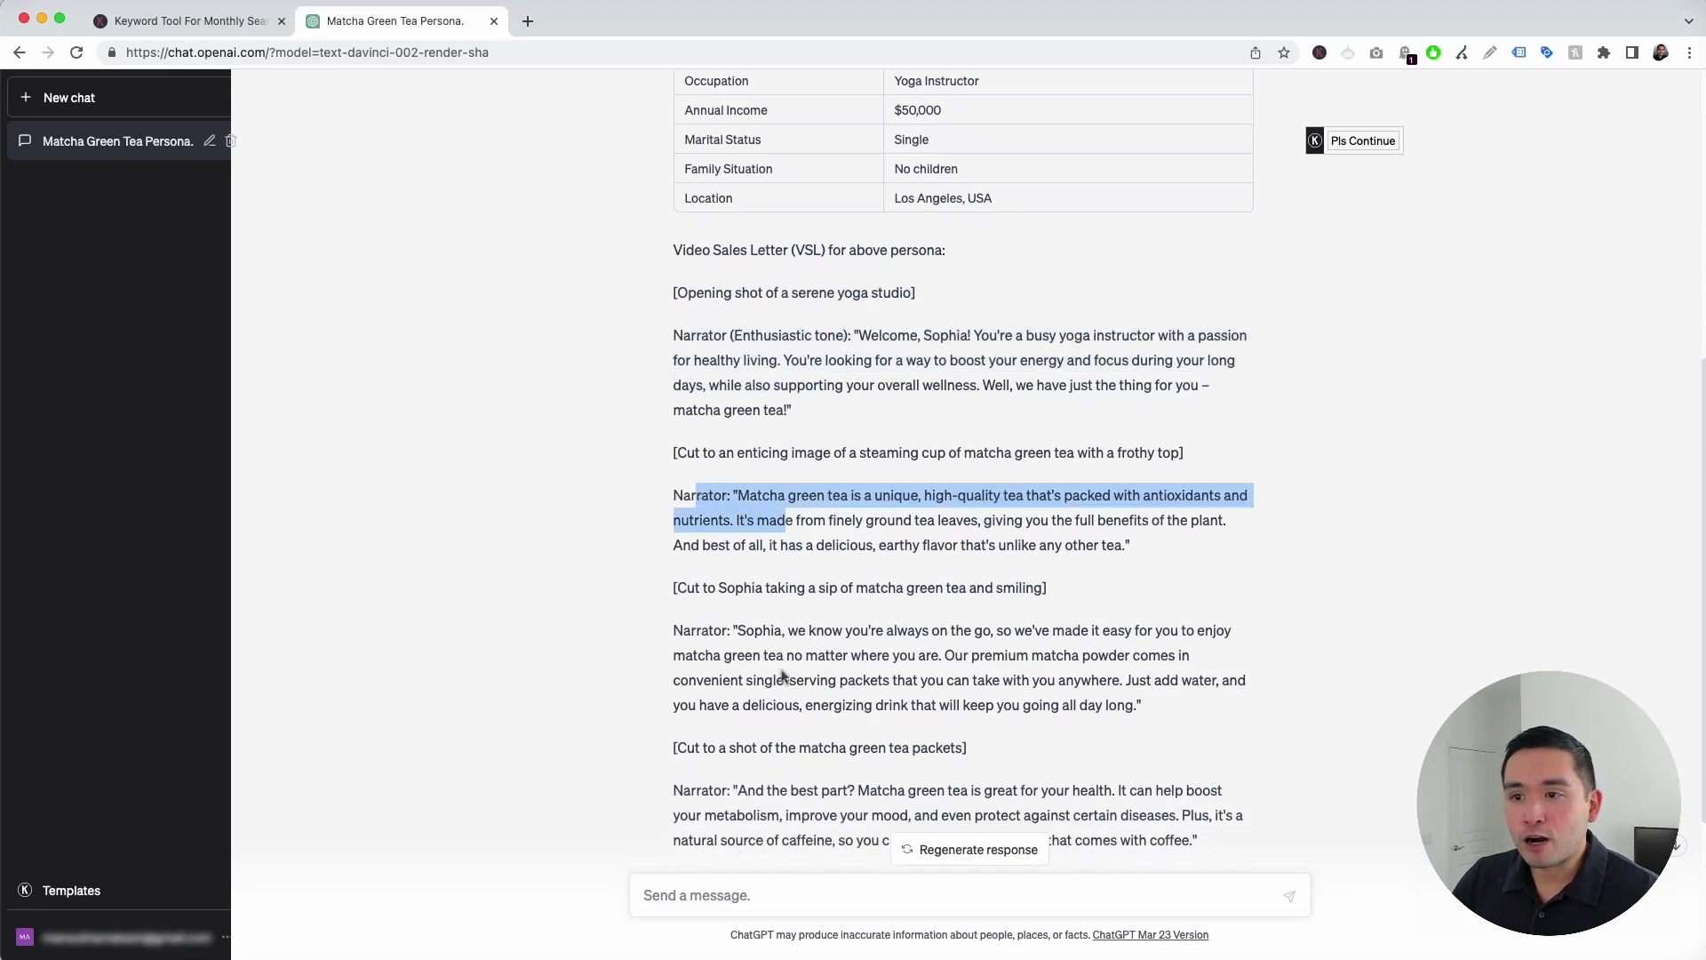
left_click_drag(710, 630, 804, 680)
left_click(823, 594)
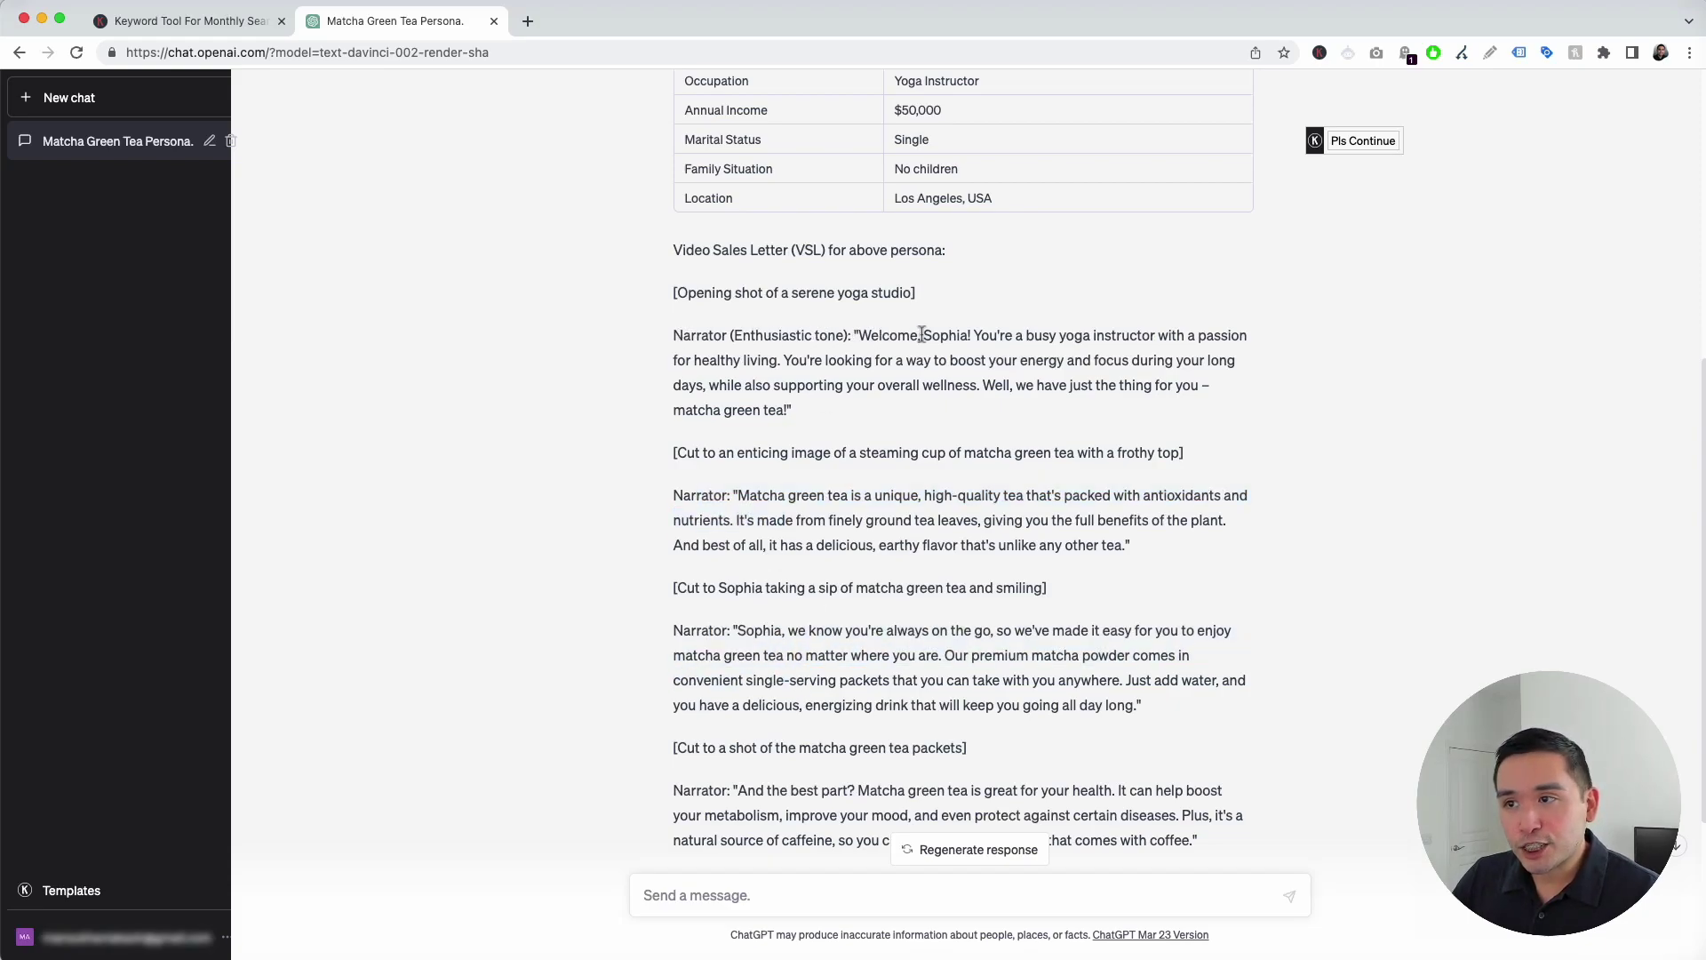
left_click_drag(862, 338, 1021, 404)
left_click(1021, 405)
left_click_drag(678, 452, 1146, 456)
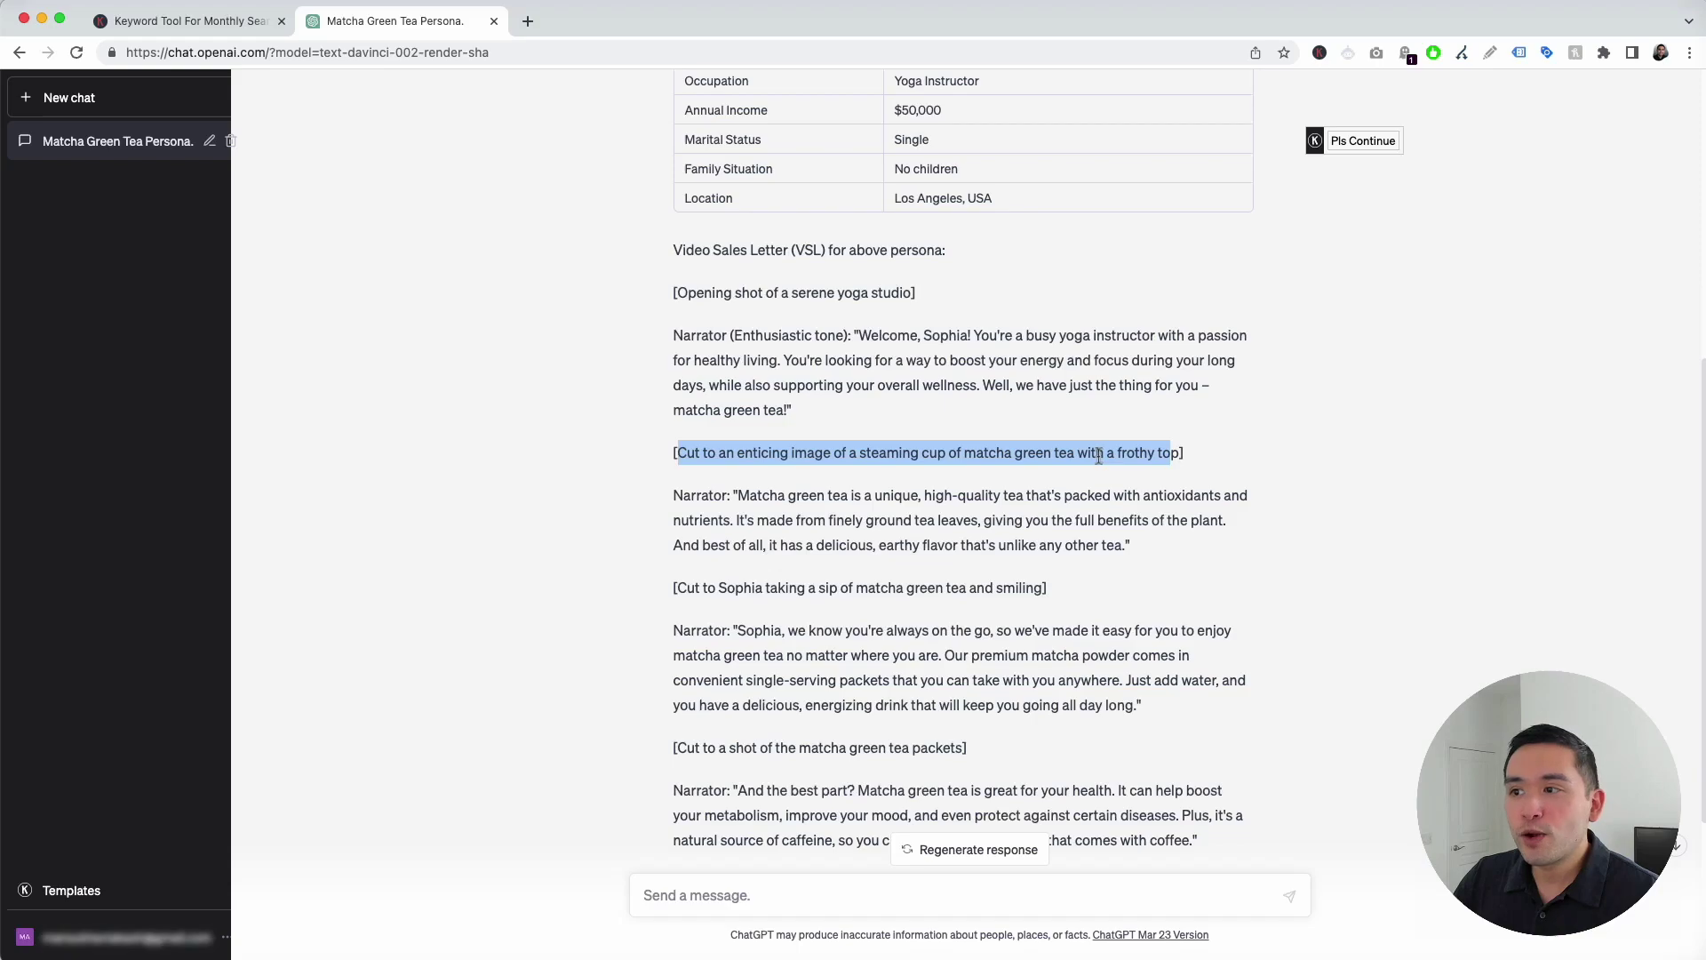
scroll(1099, 456, "down", 3)
left_click(910, 416)
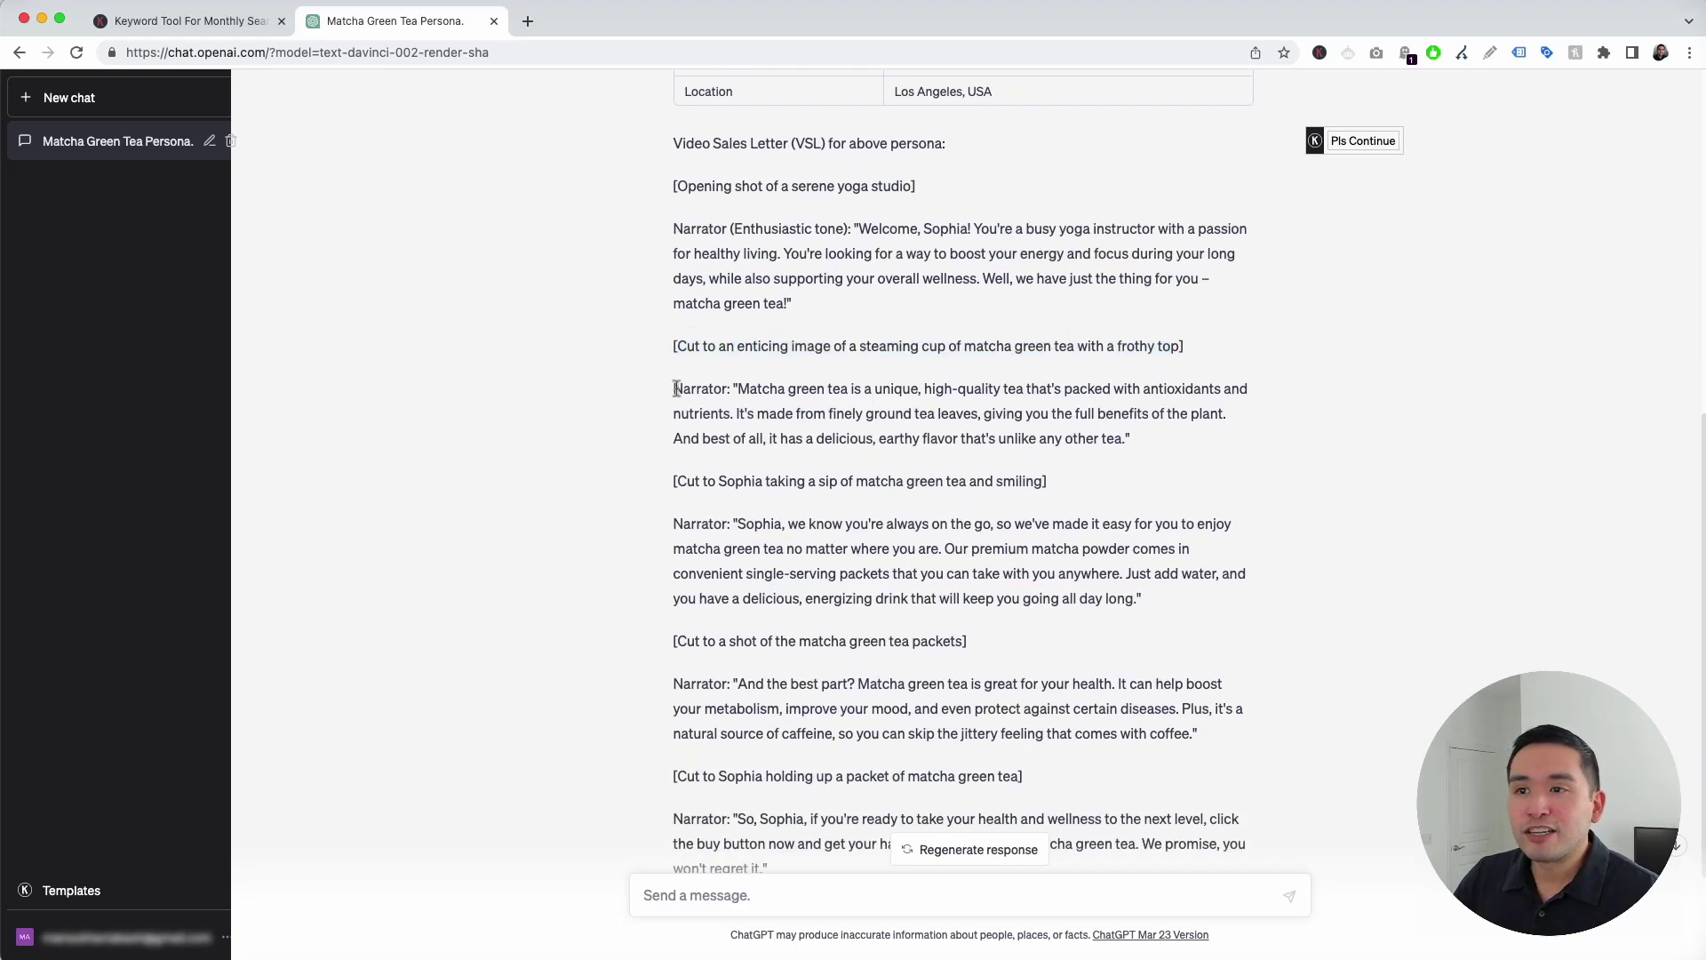
left_click_drag(677, 388, 1014, 438)
scroll(902, 444, "down", 1)
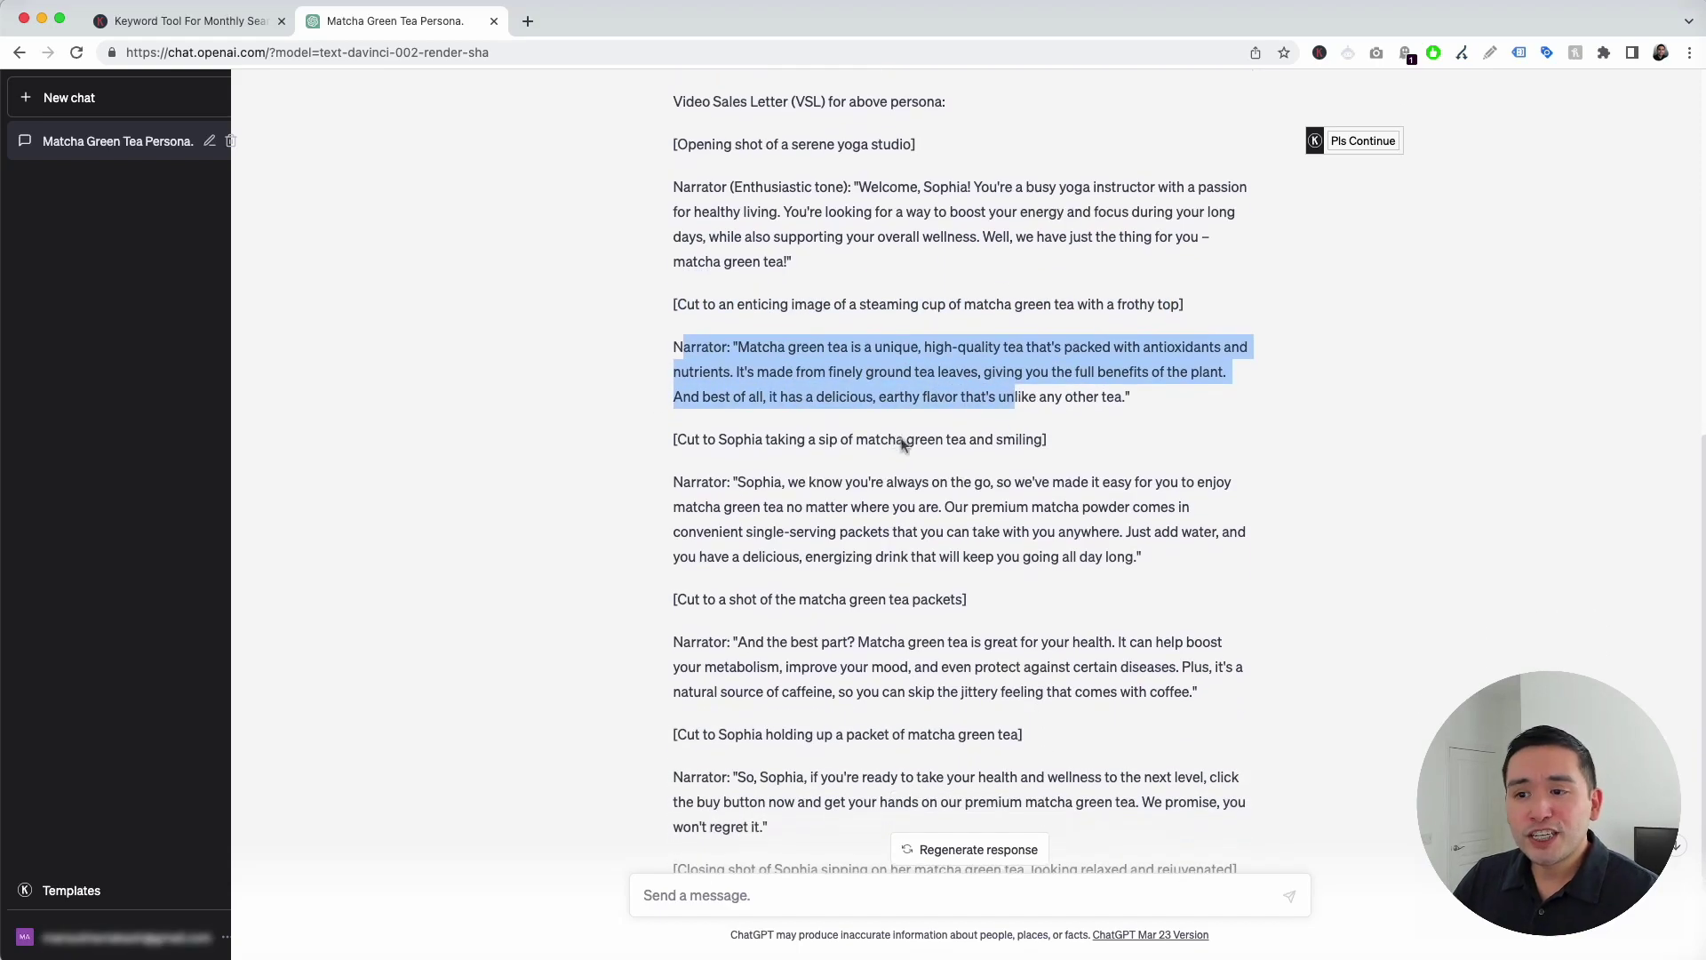
scroll(902, 445, "down", 3)
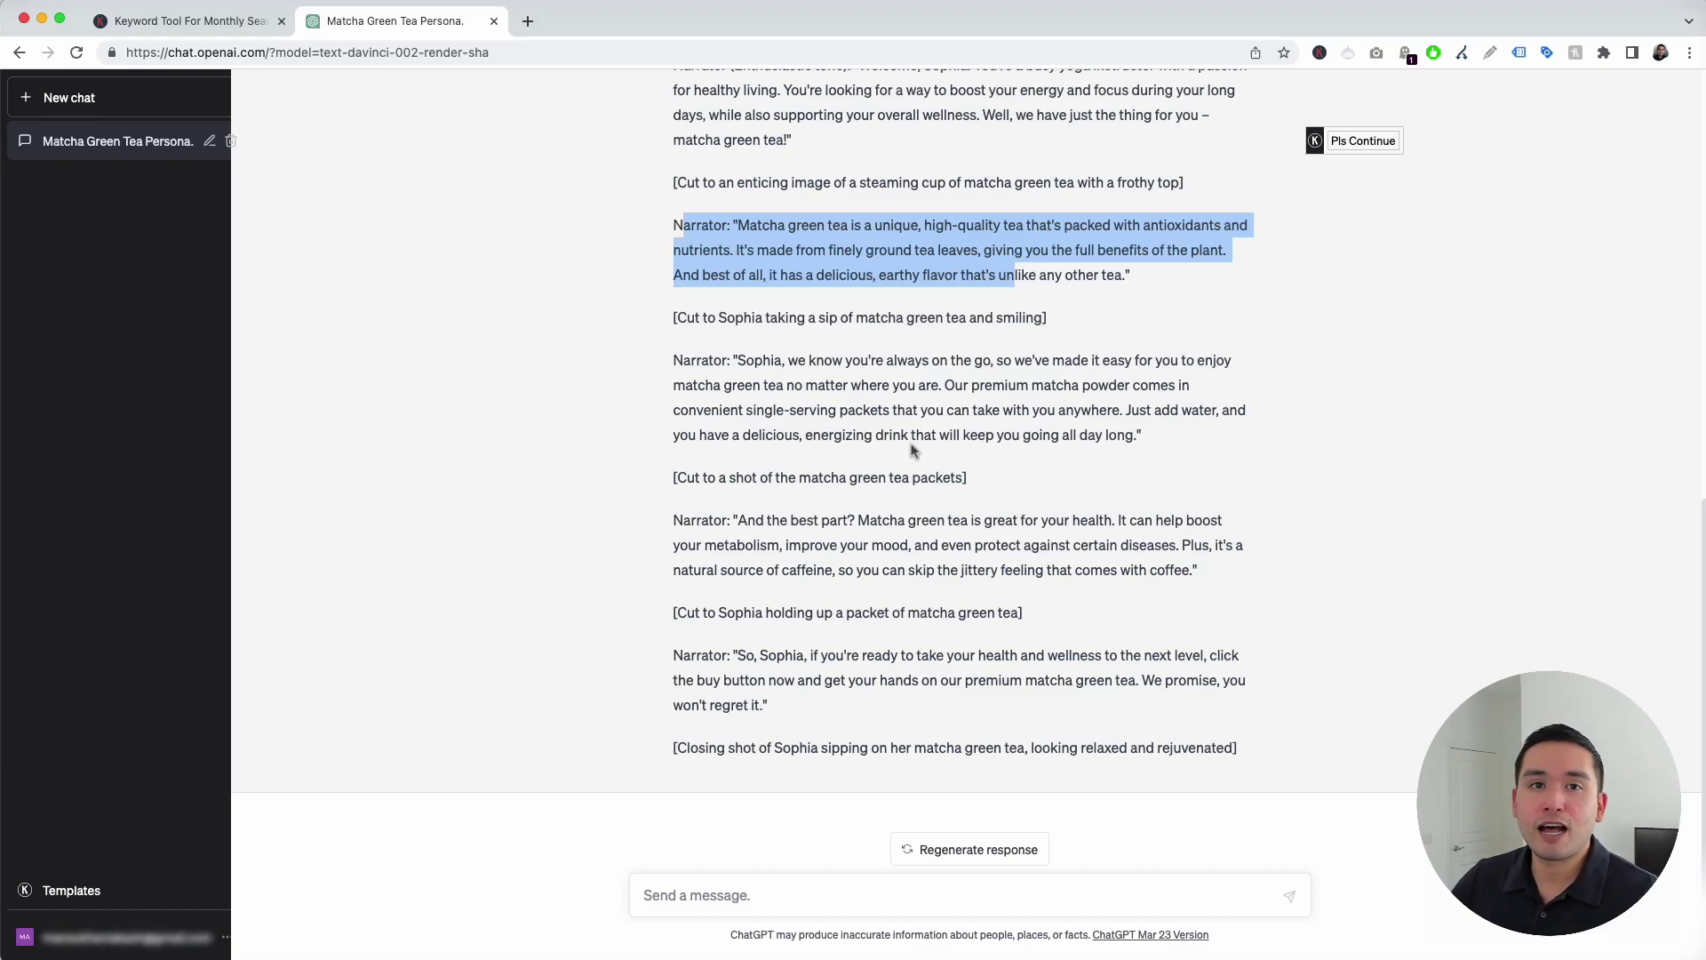
scroll(986, 444, "up", 5)
left_click(989, 446)
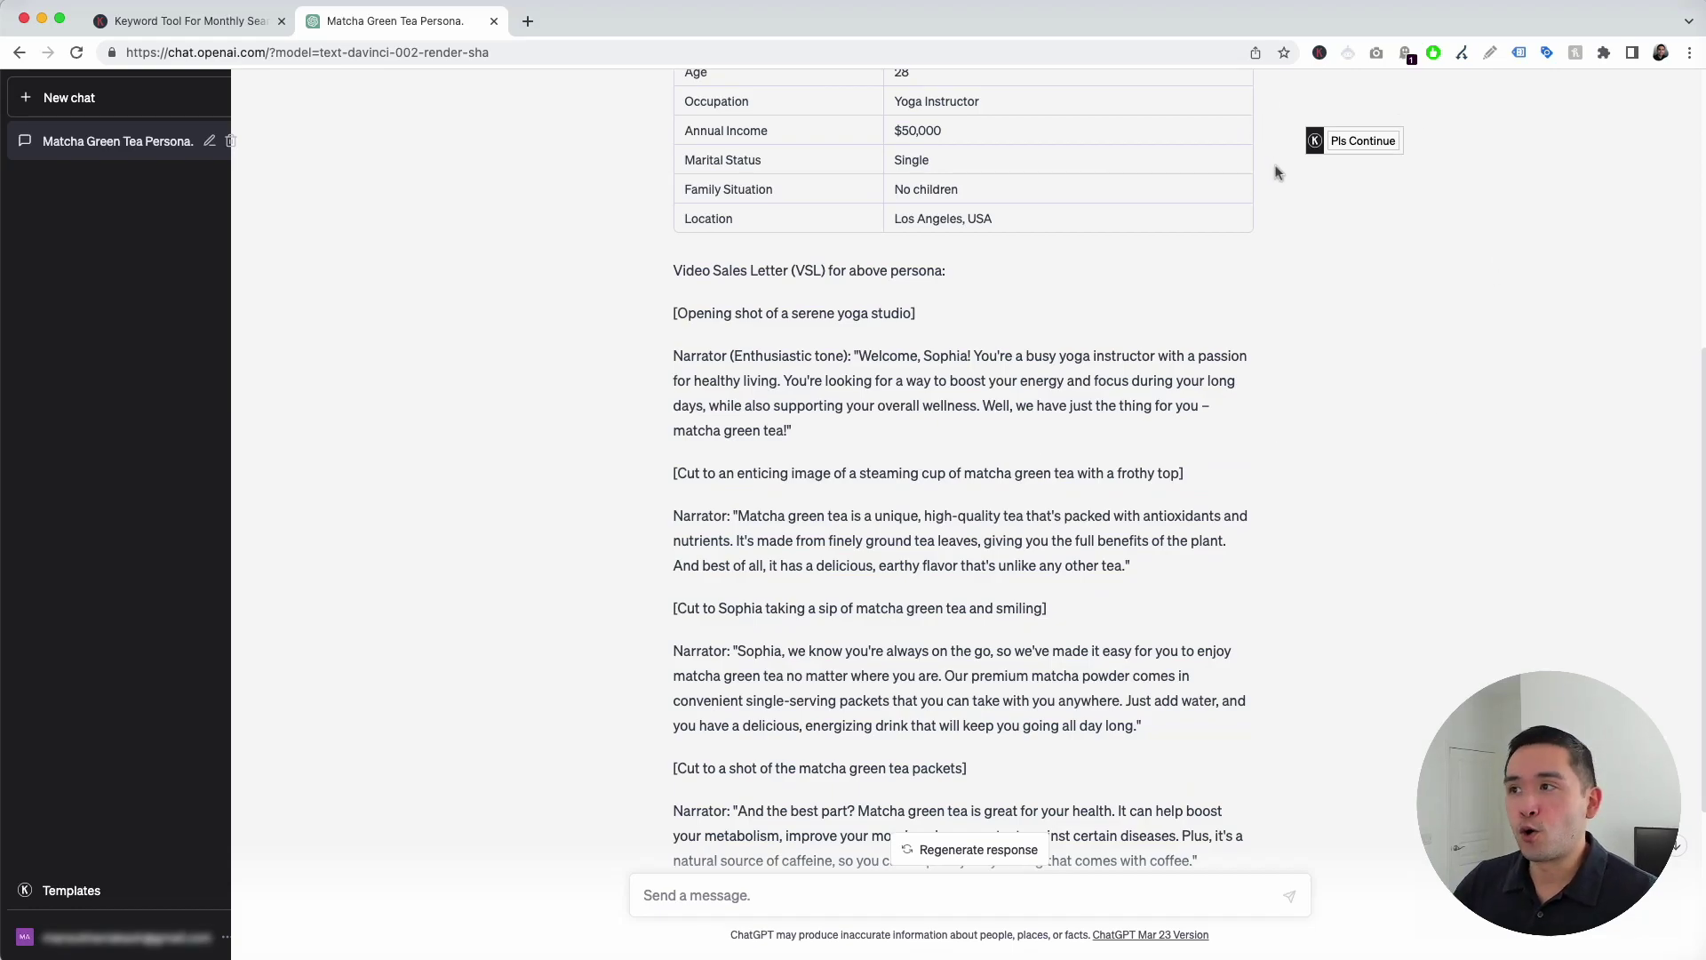
- Use Tweetify in the Pls Continue widget to turn the VSL script into a tweet
mouse_move(1380, 146)
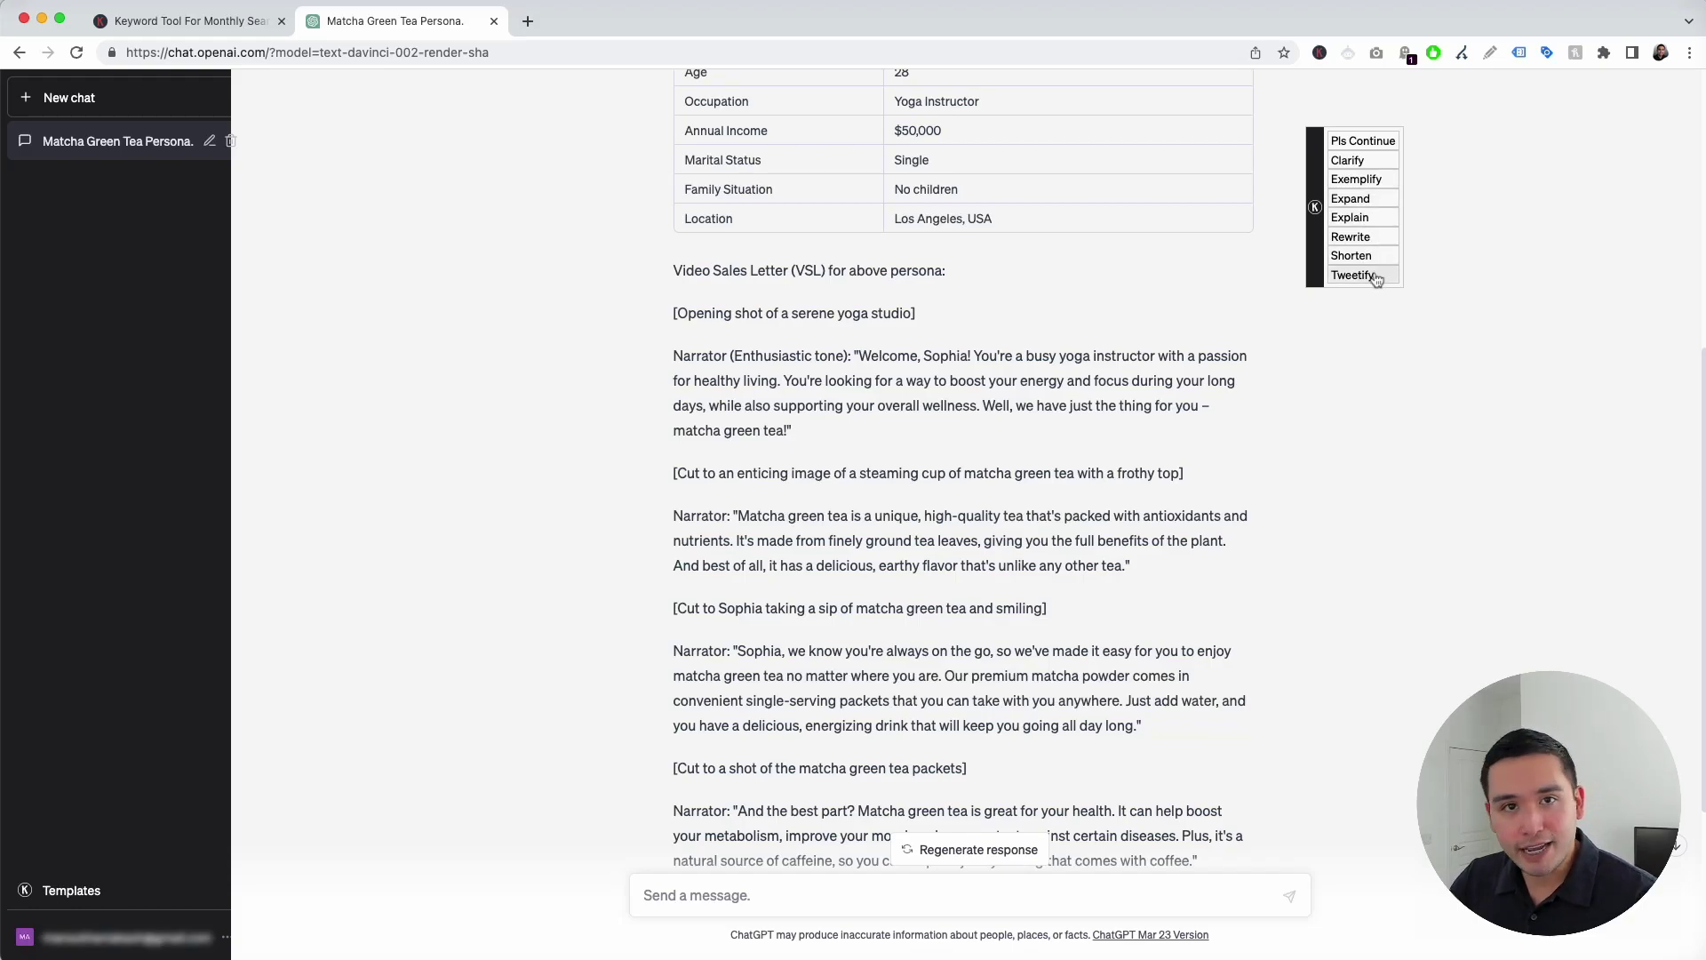
scroll(1150, 279, "down", 3)
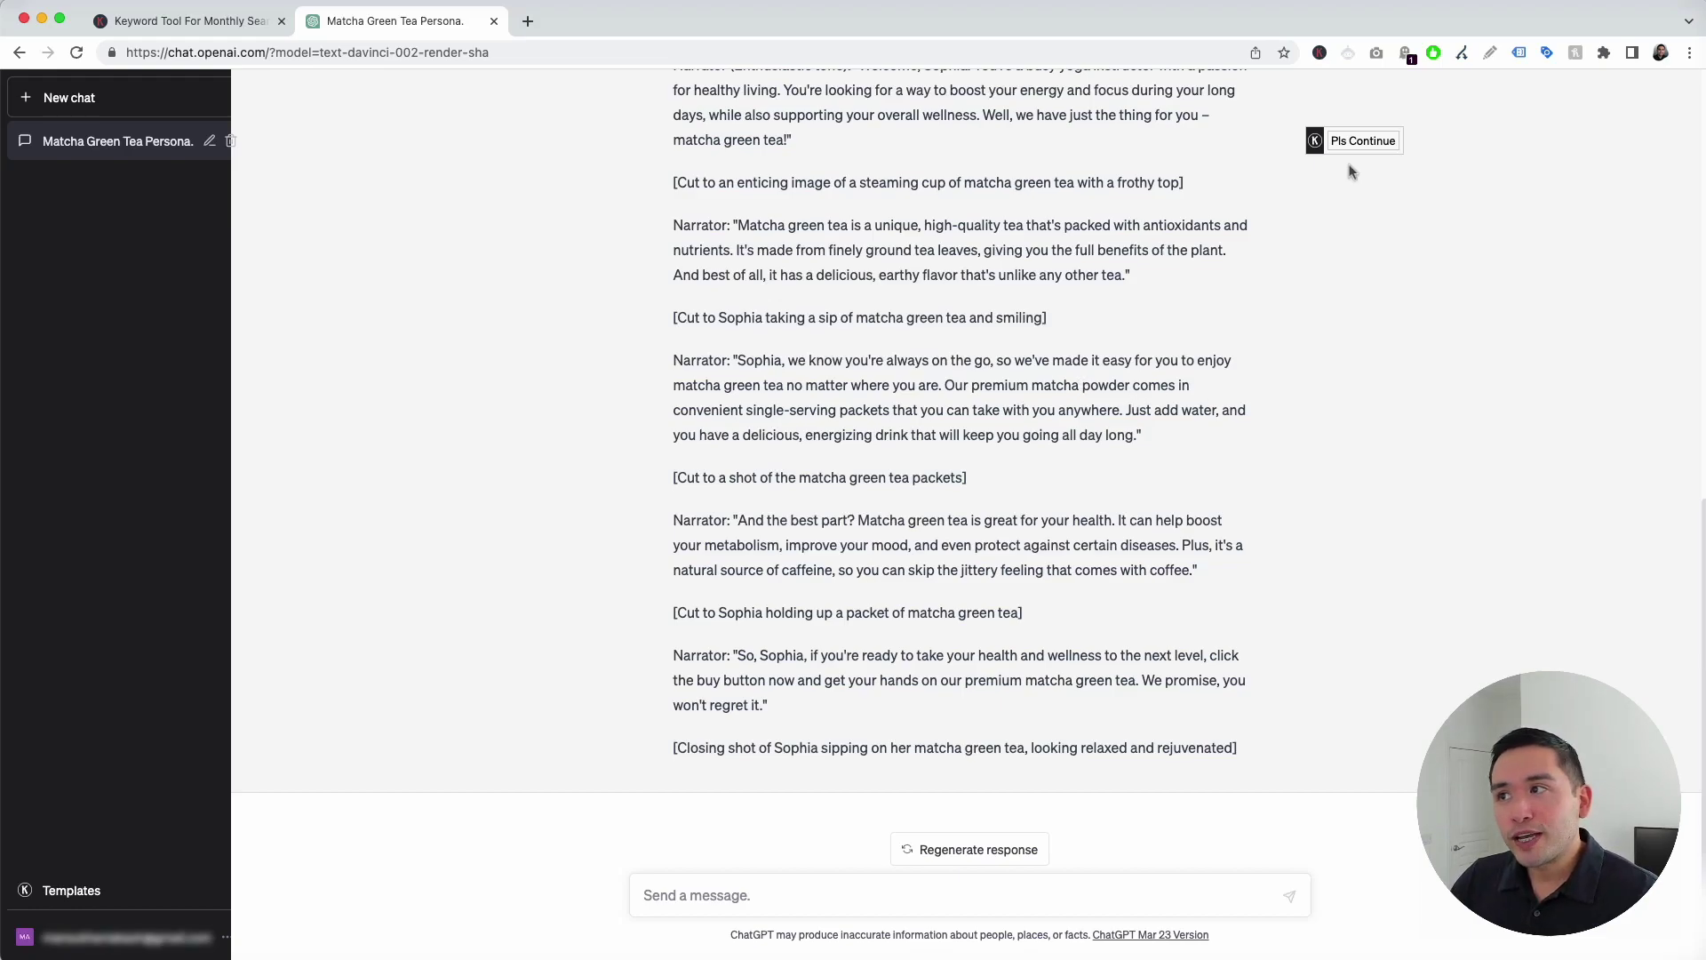
left_click(1358, 275)
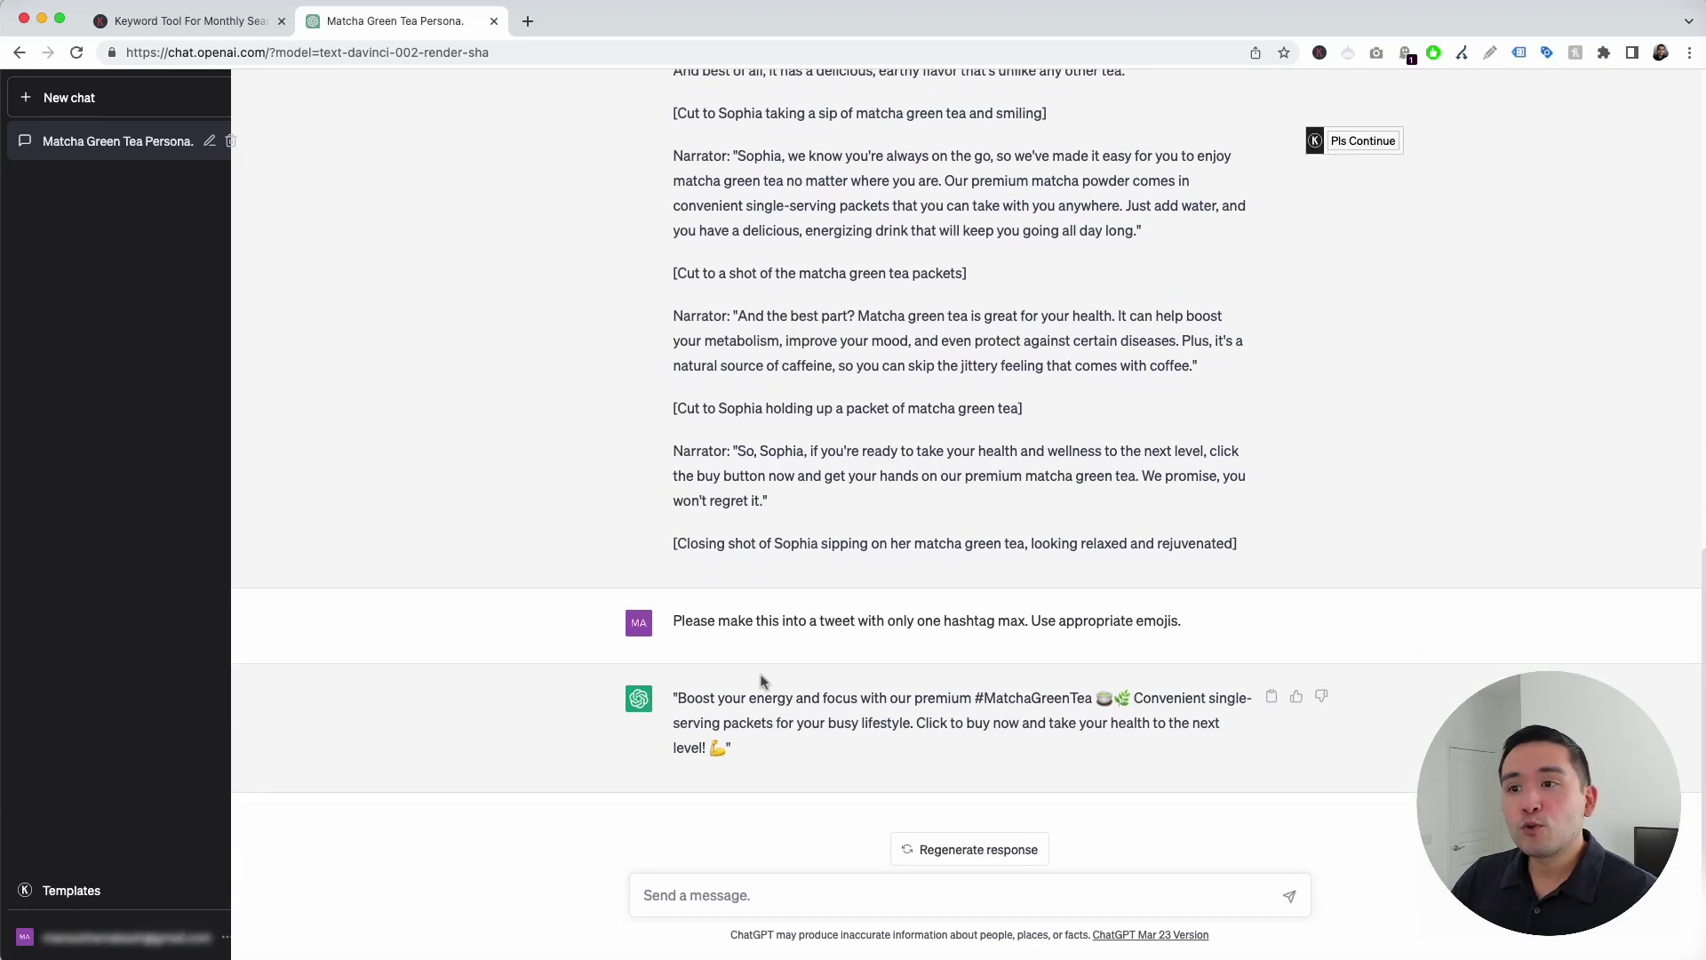
- Review the generated tweet, highlighting its opening, the #MatchaGreenTea hashtag and the full text
scroll(805, 480, "up", 1)
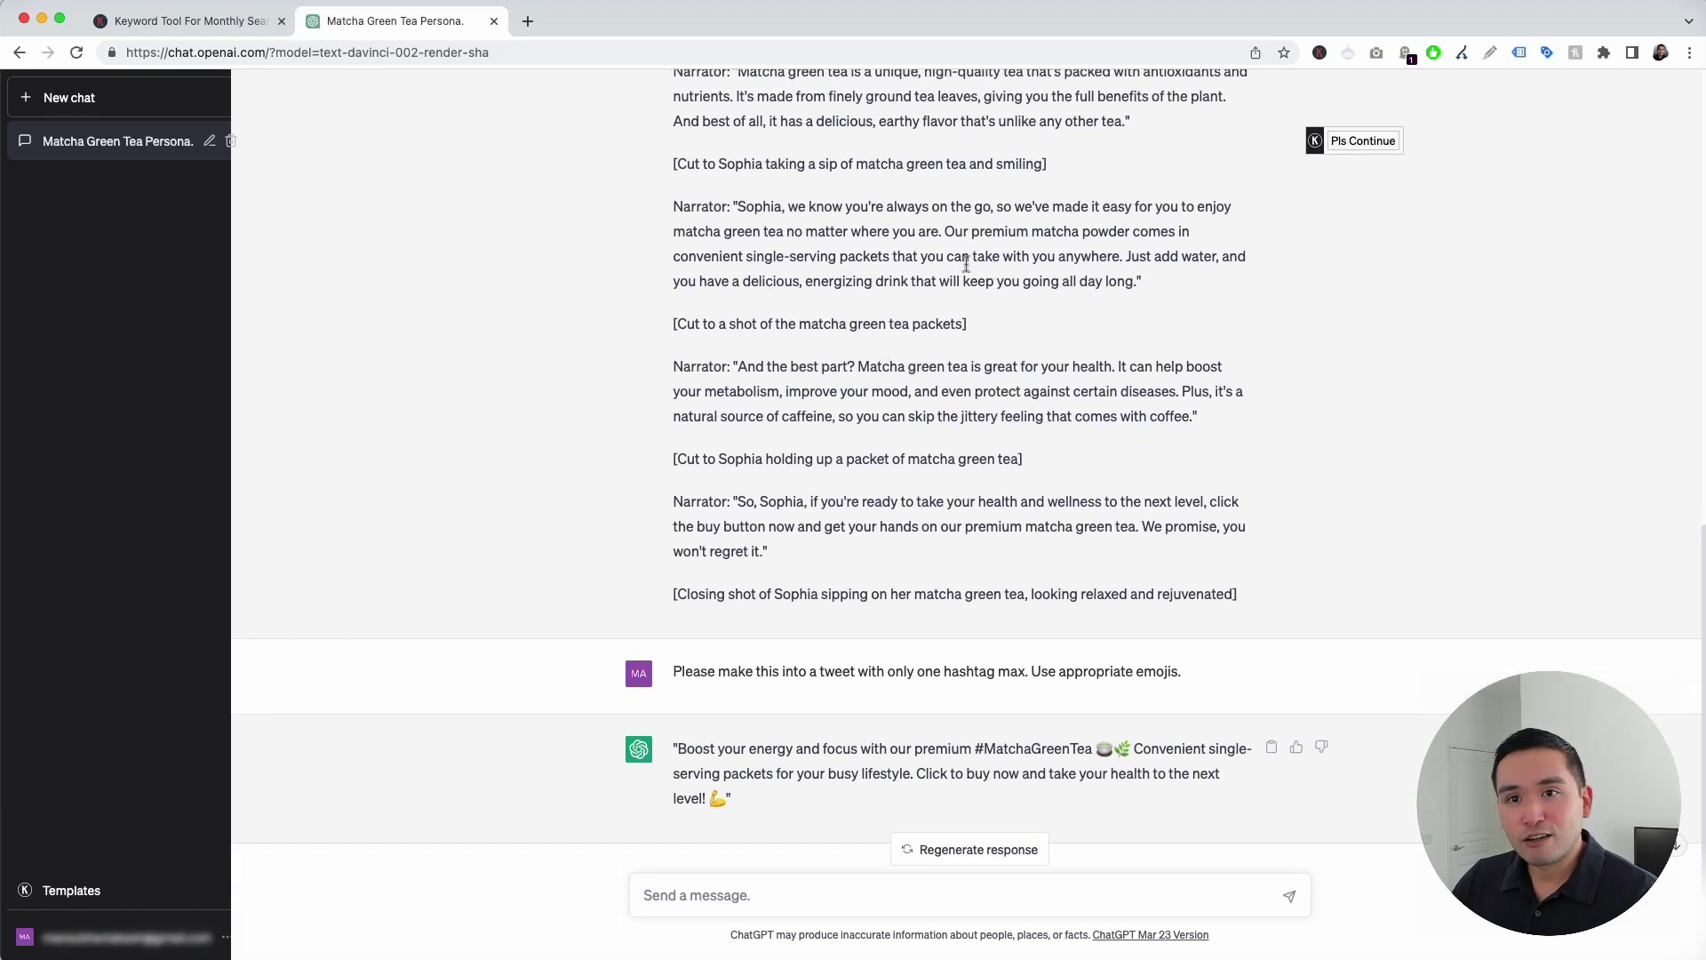
scroll(965, 264, "down", 1)
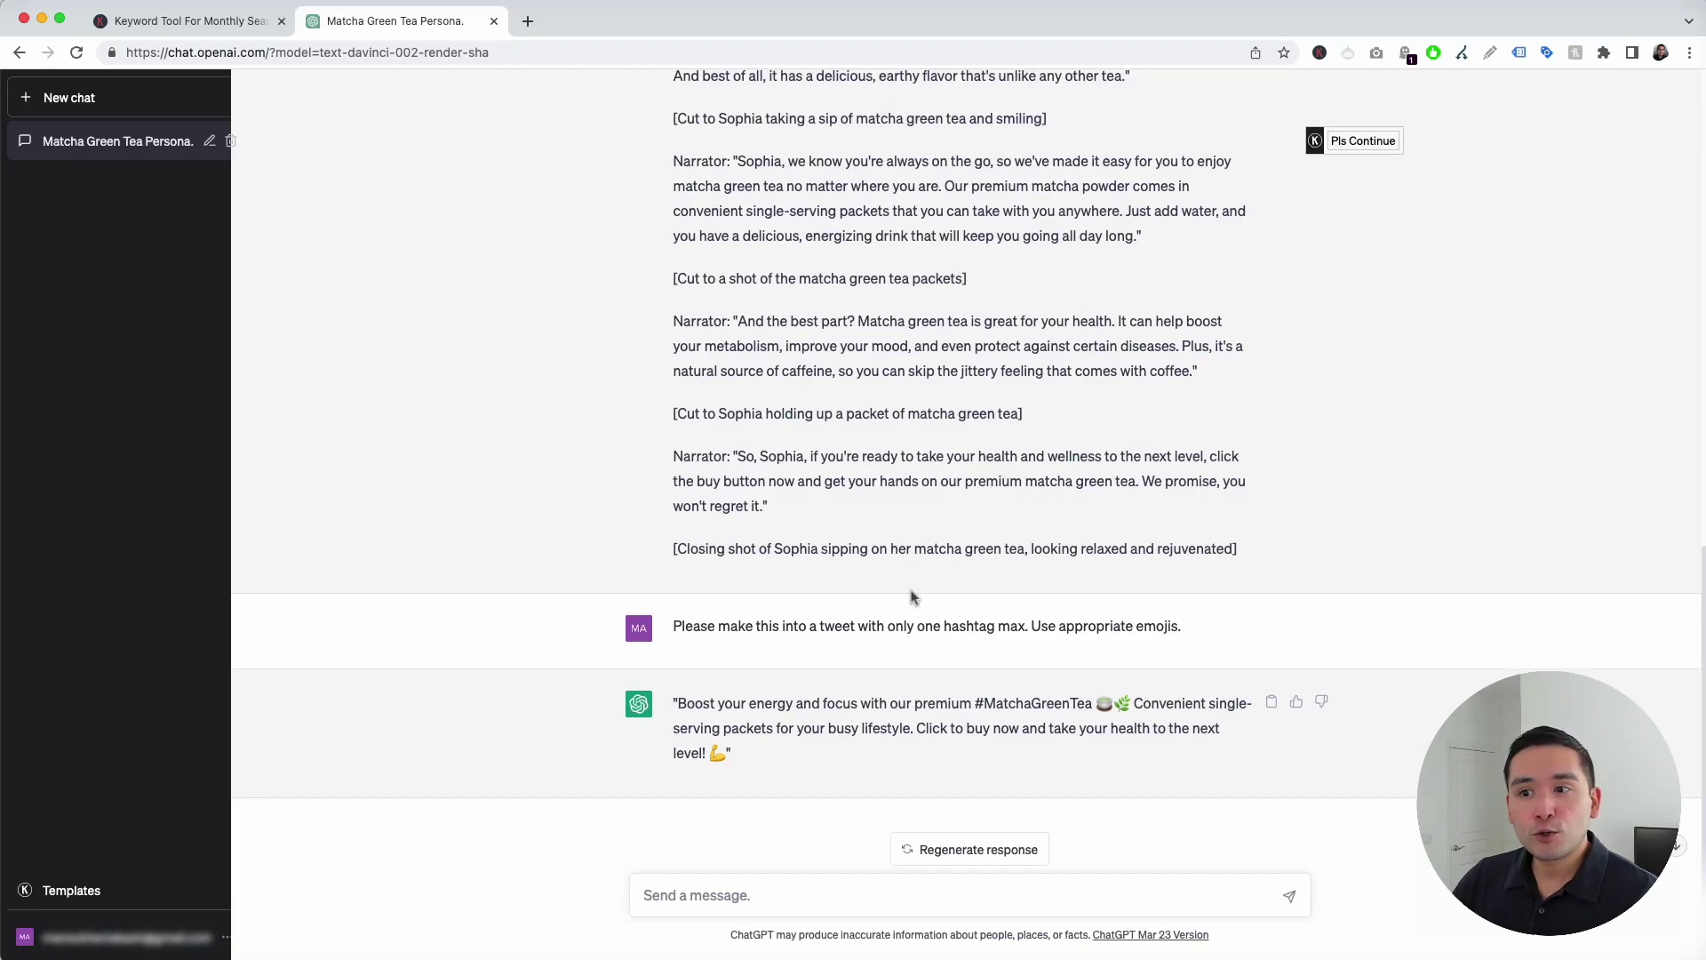
left_click_drag(690, 702, 965, 736)
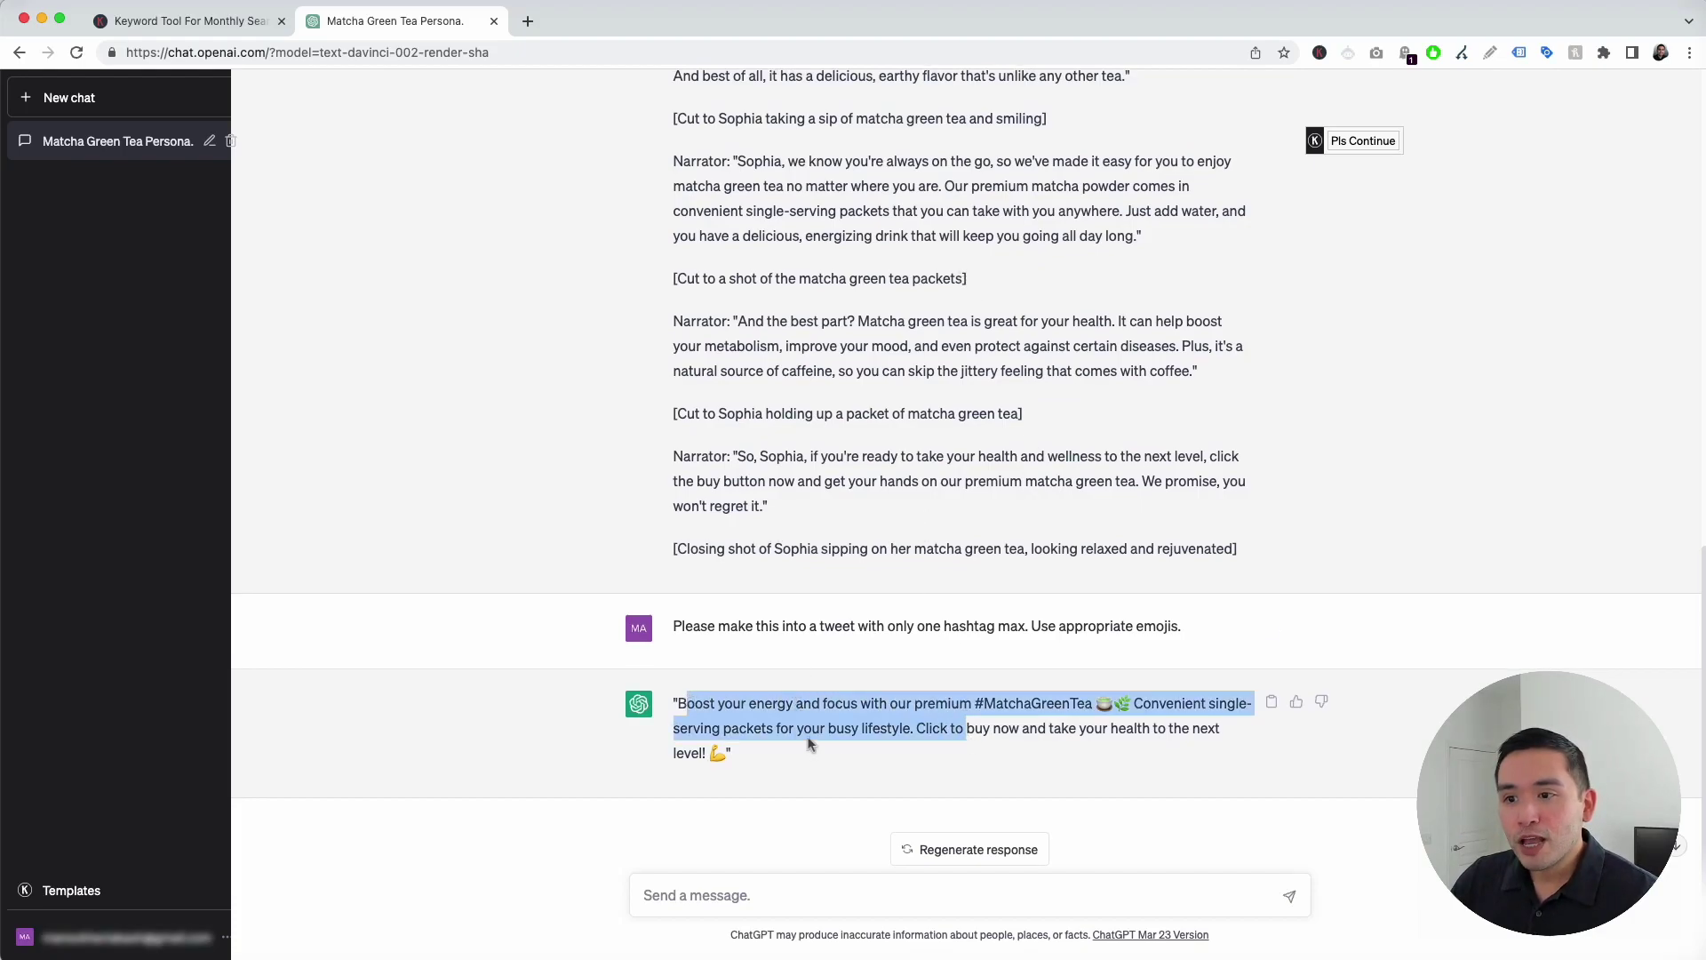
left_click(775, 726)
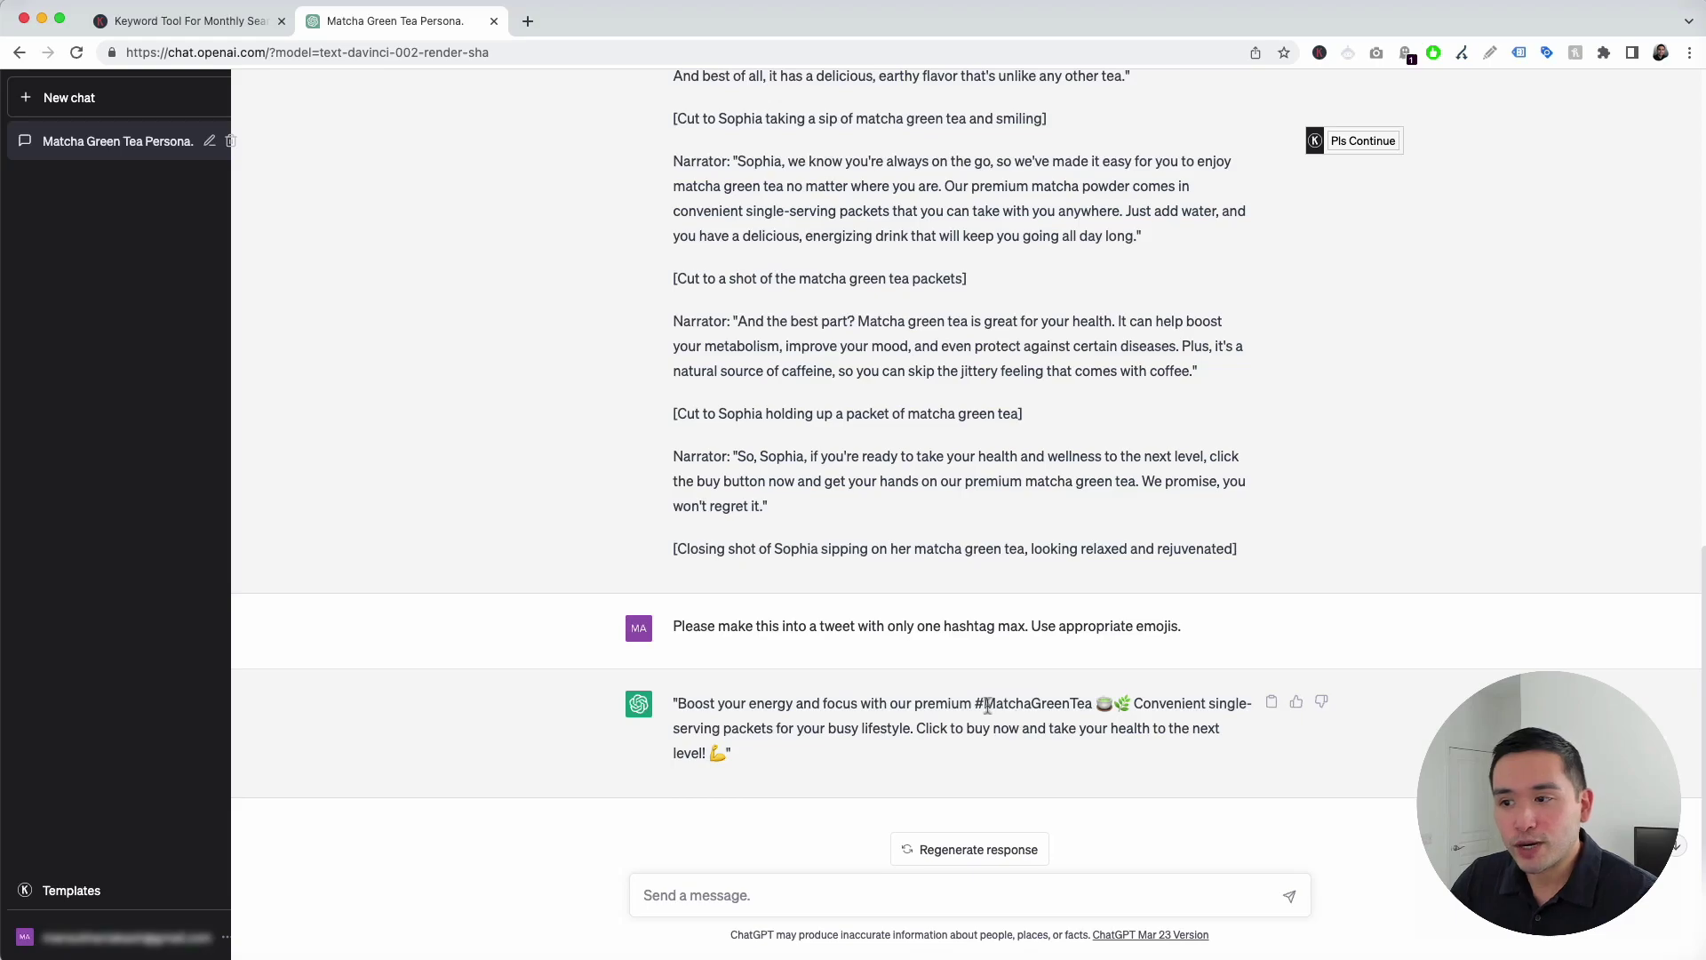
left_click_drag(975, 702, 1067, 706)
left_click(1070, 705)
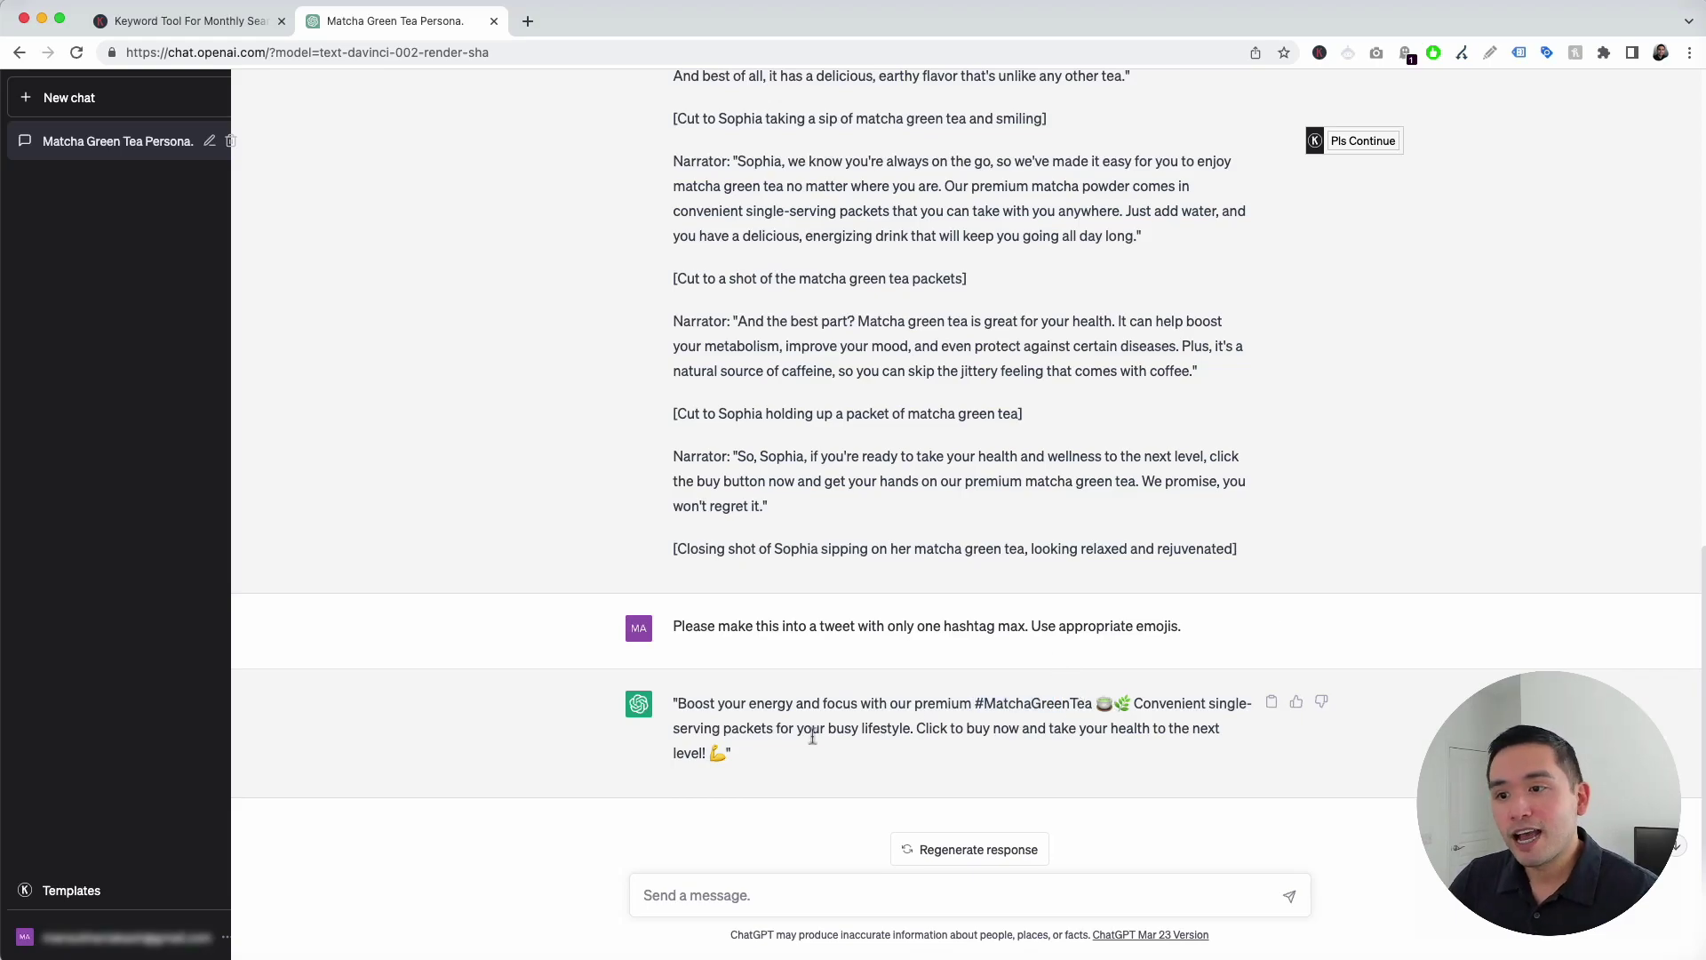
left_click_drag(754, 758, 686, 694)
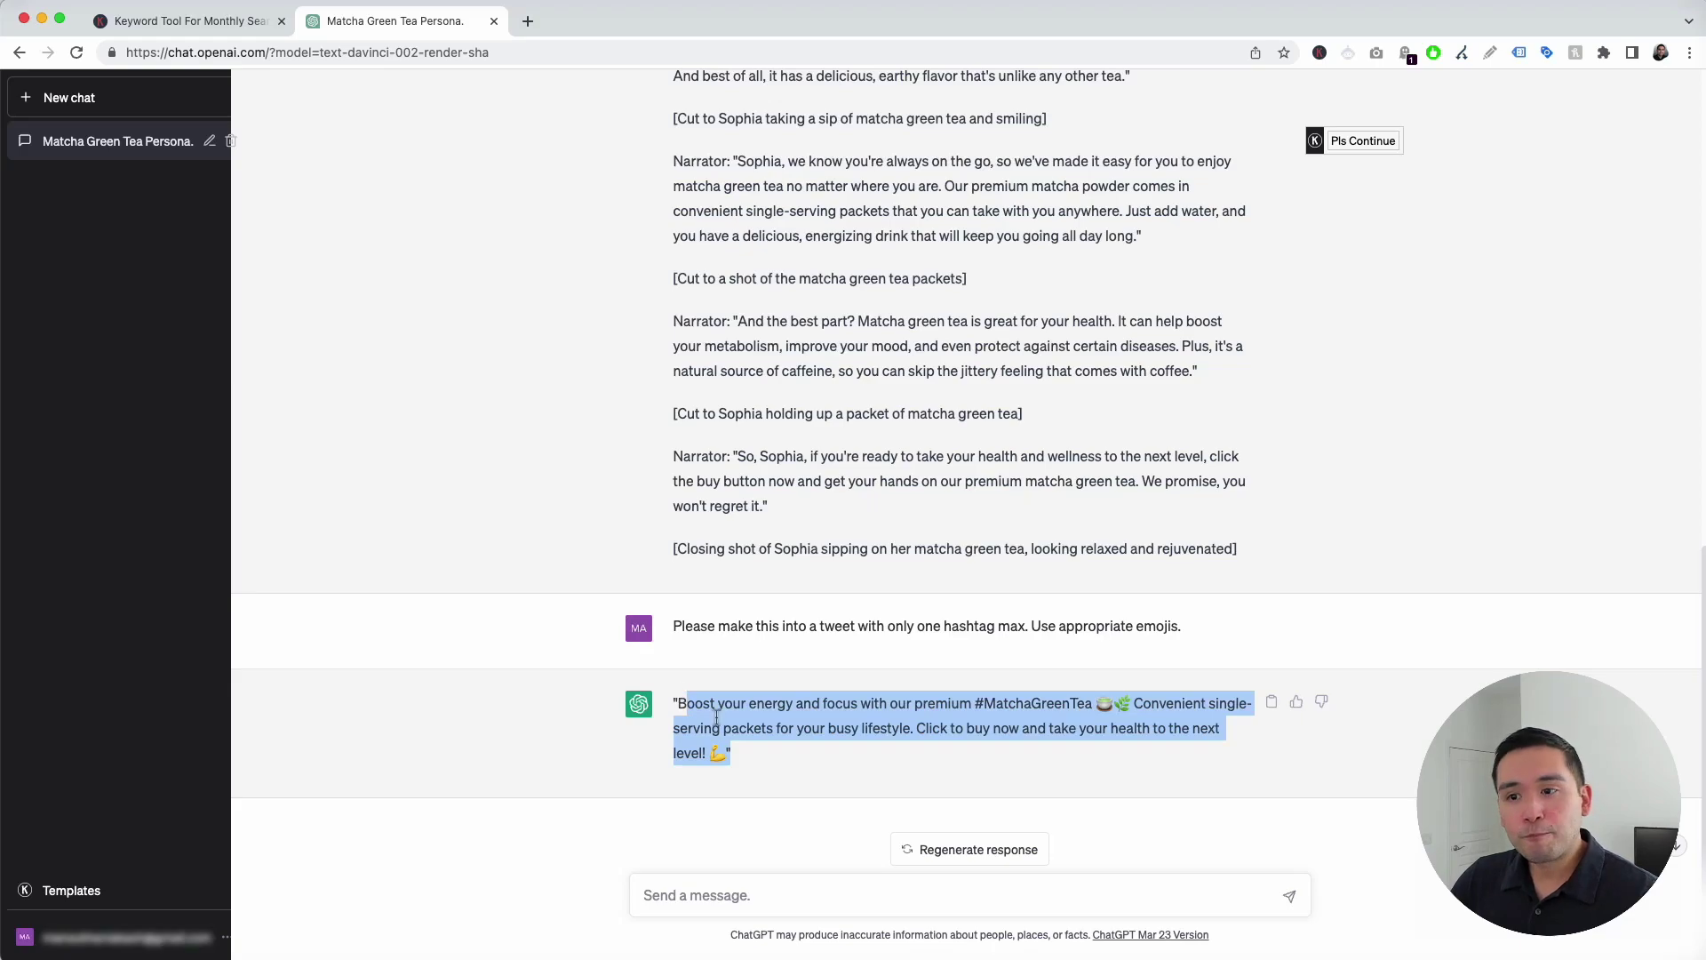
left_click(716, 716)
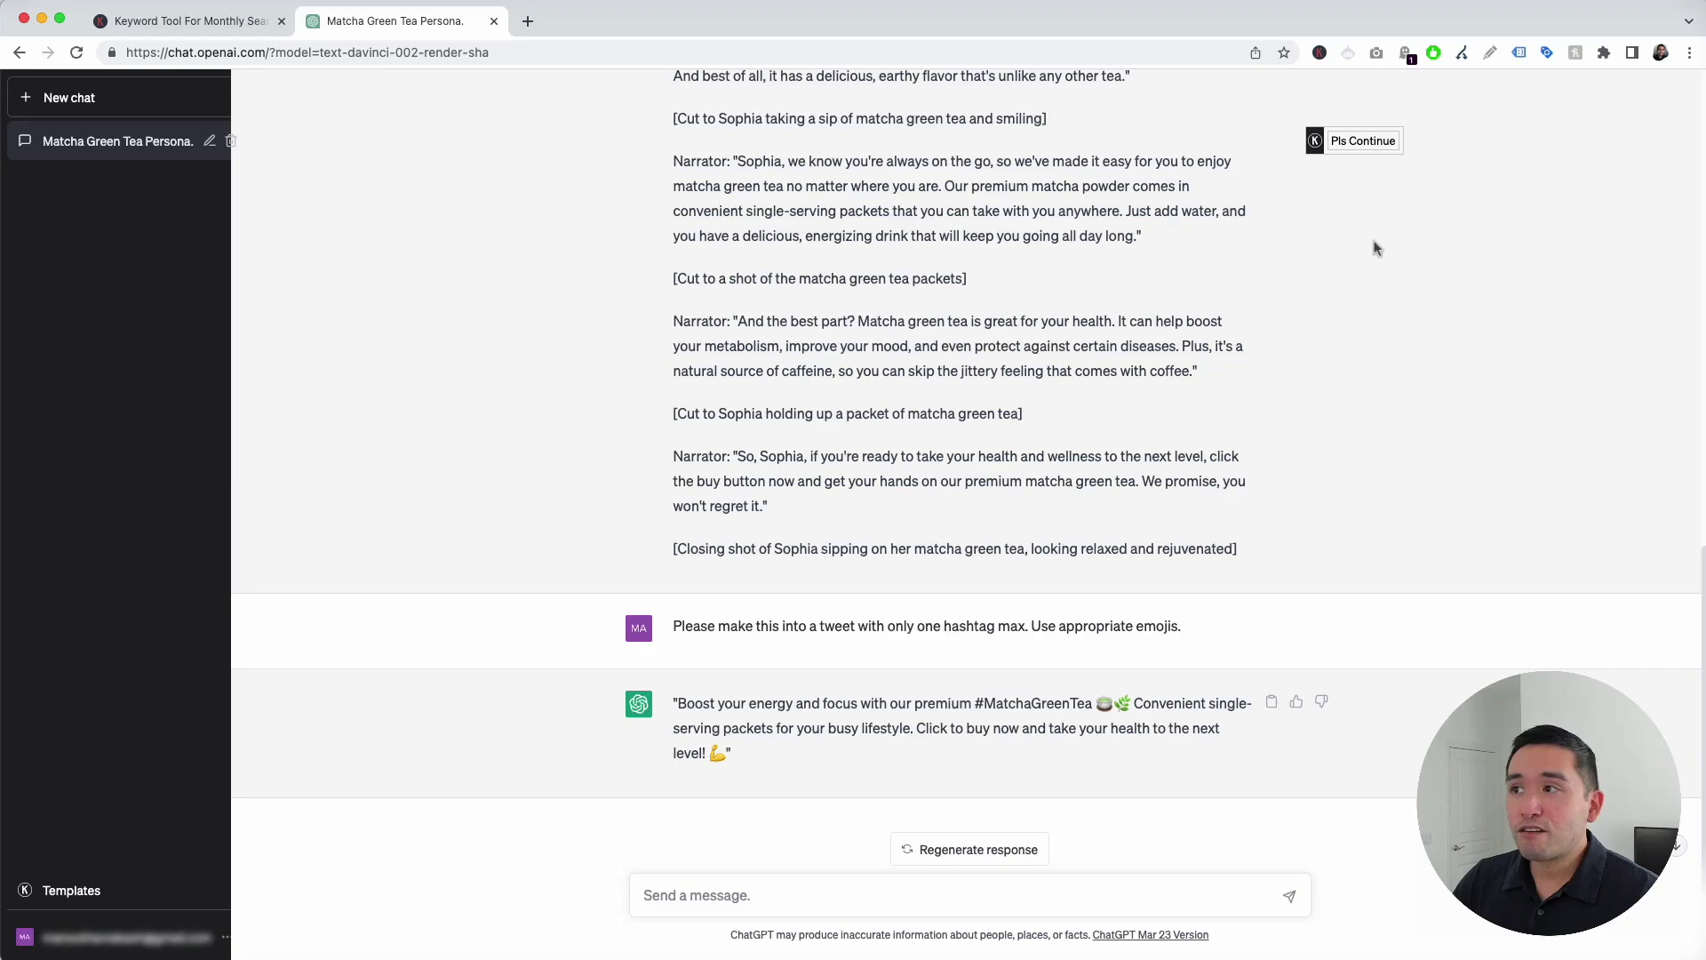
mouse_move(1386, 149)
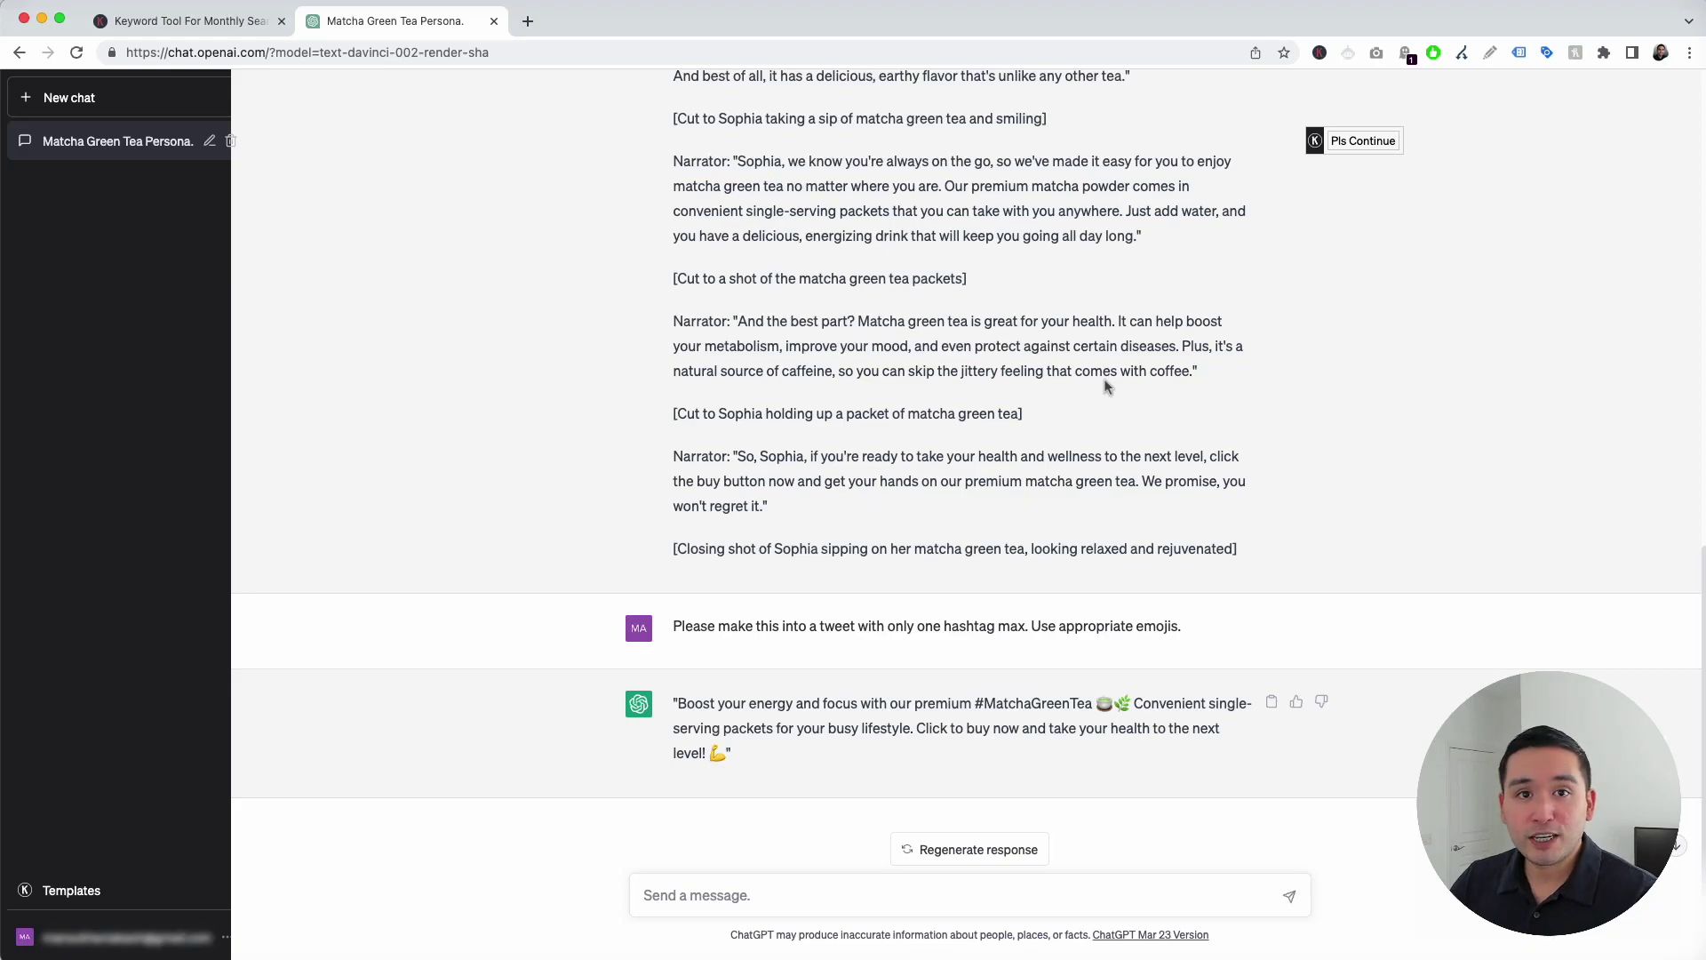
scroll(1106, 386, "up", 3)
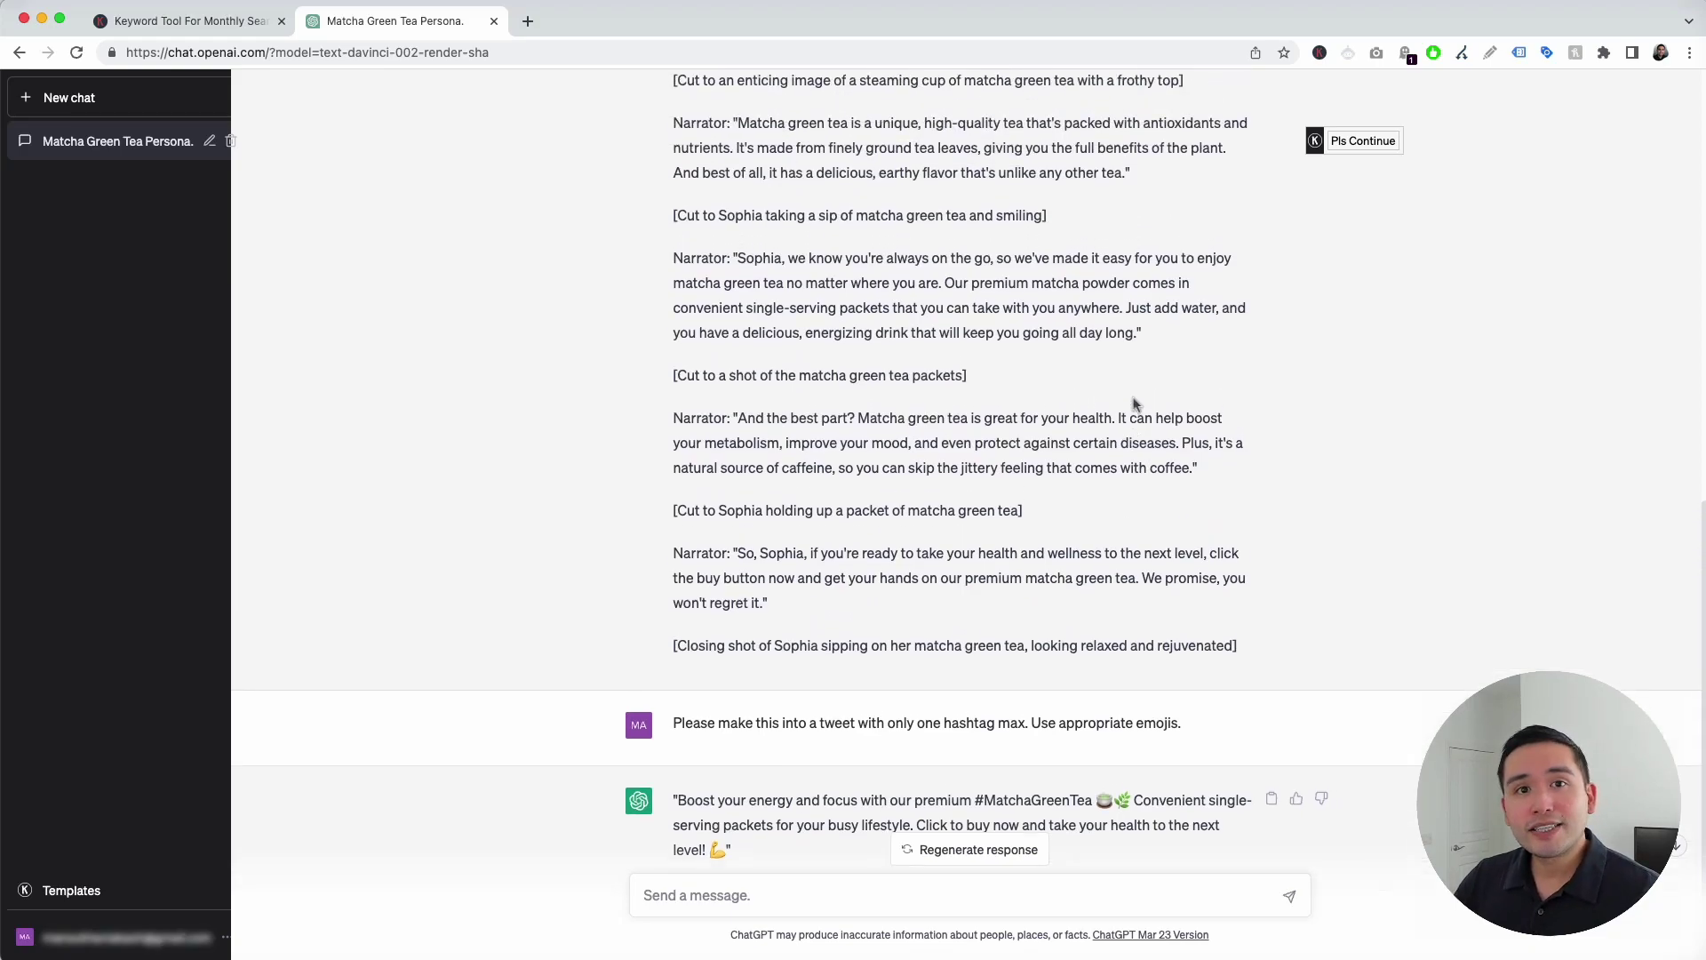
scroll(1128, 388, "up", 2)
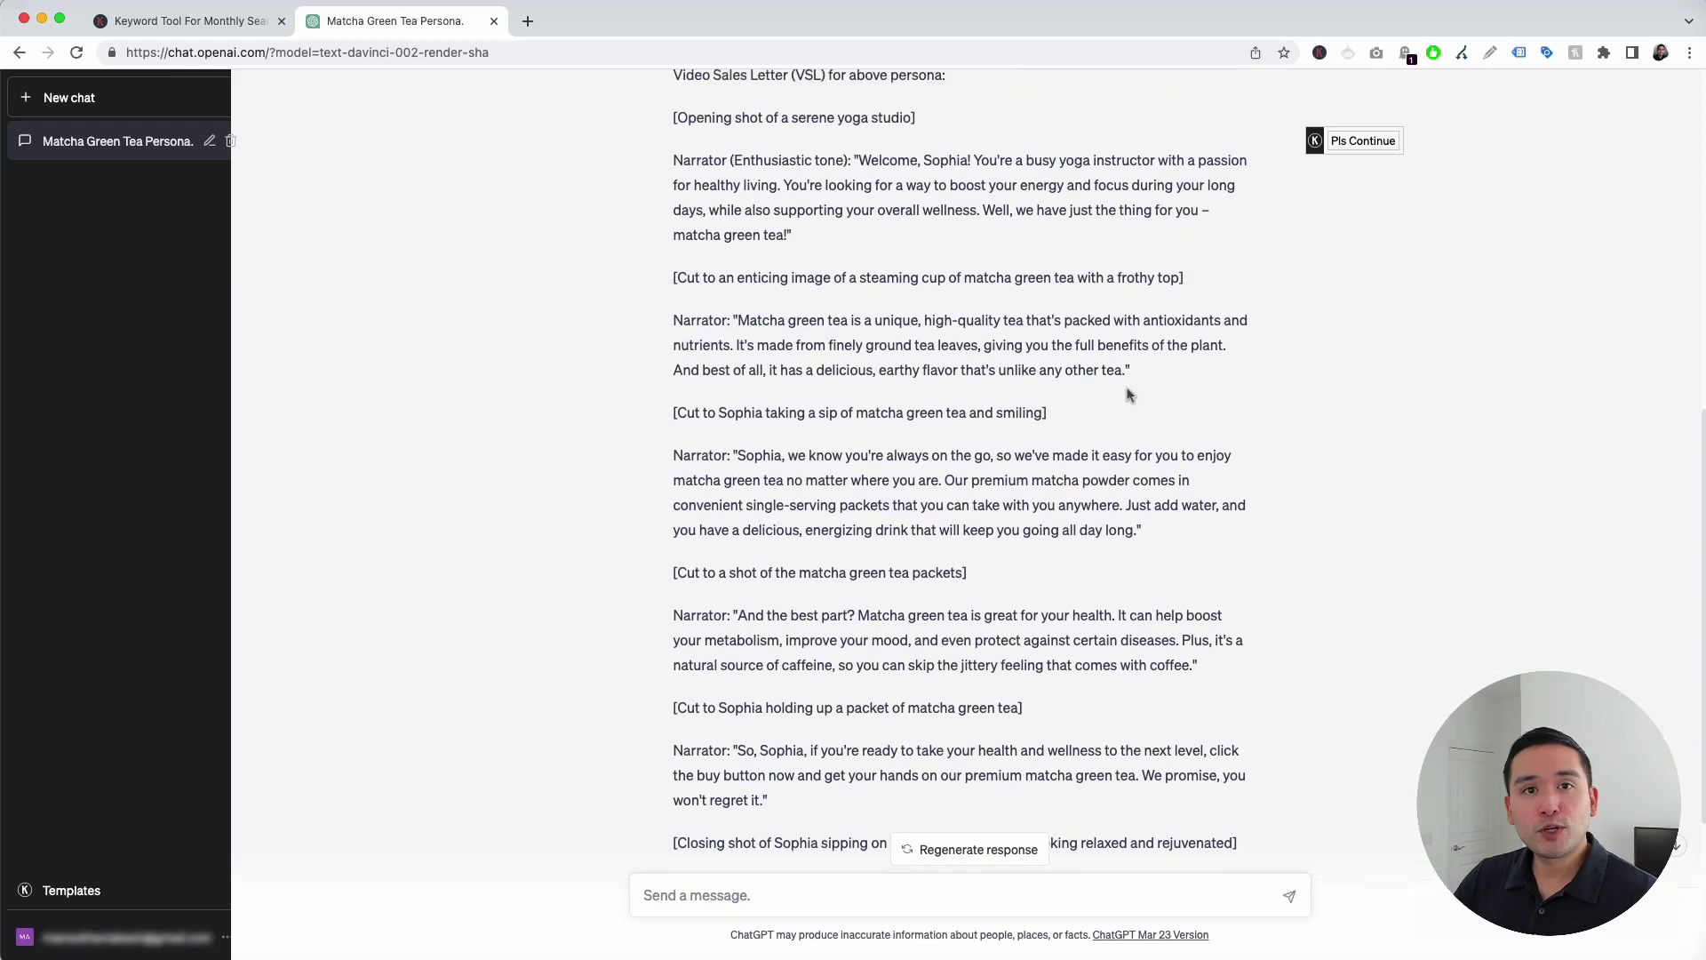
scroll(1128, 394, "down", 1)
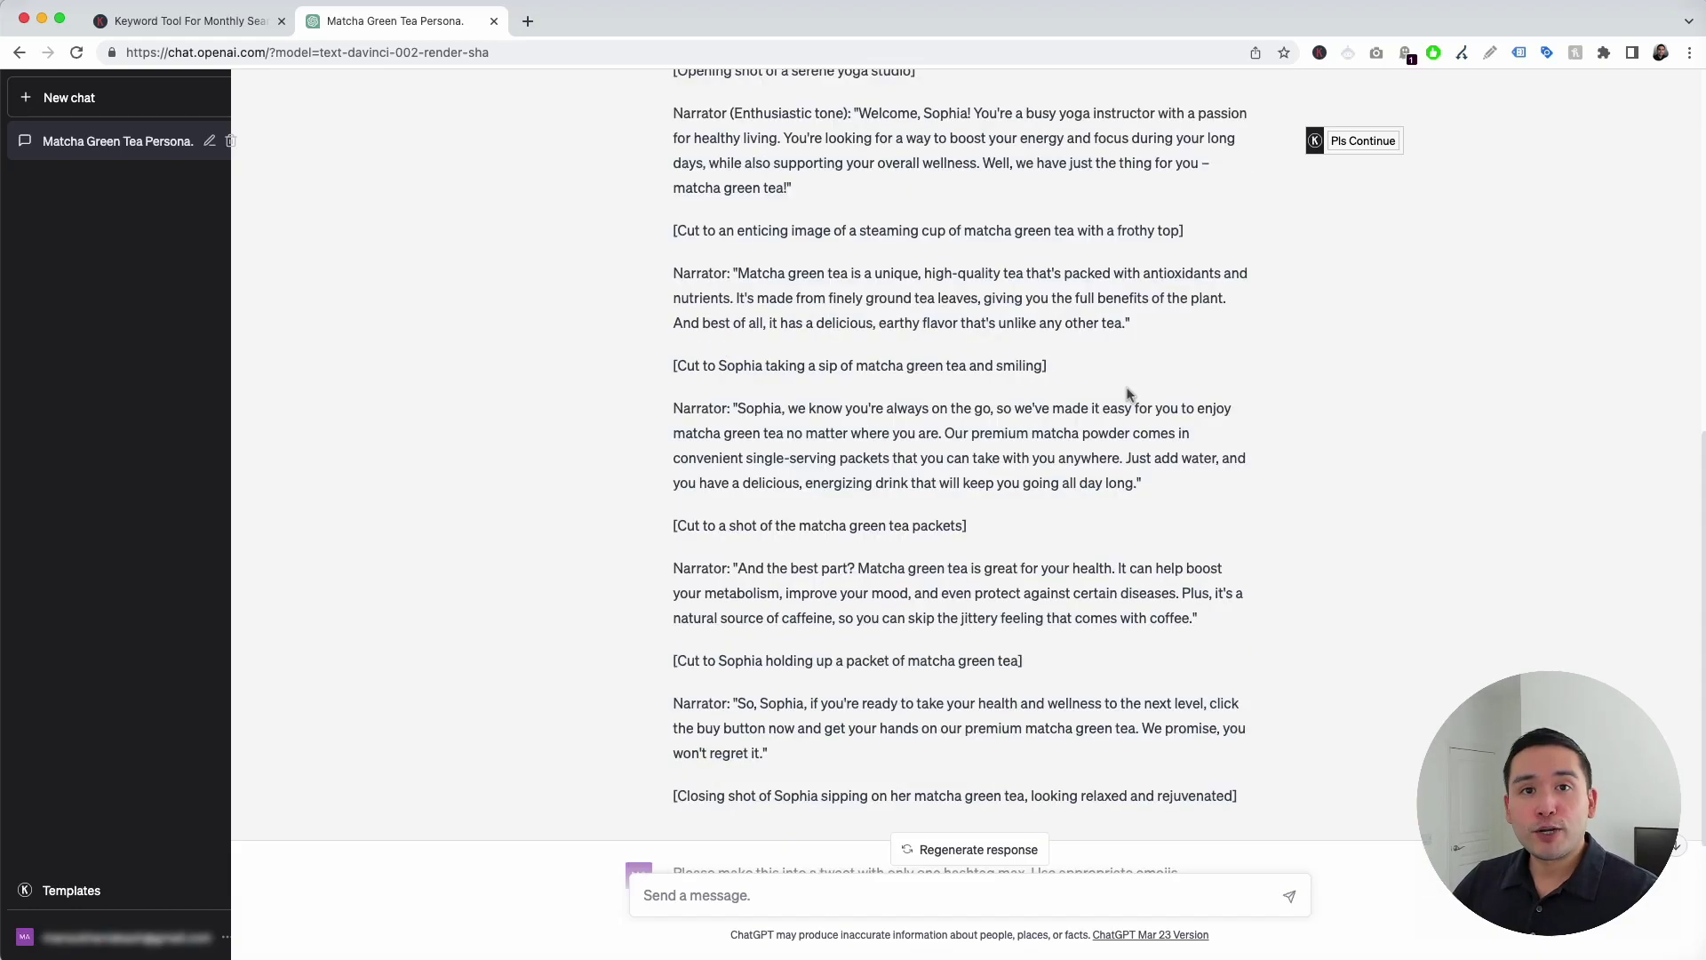